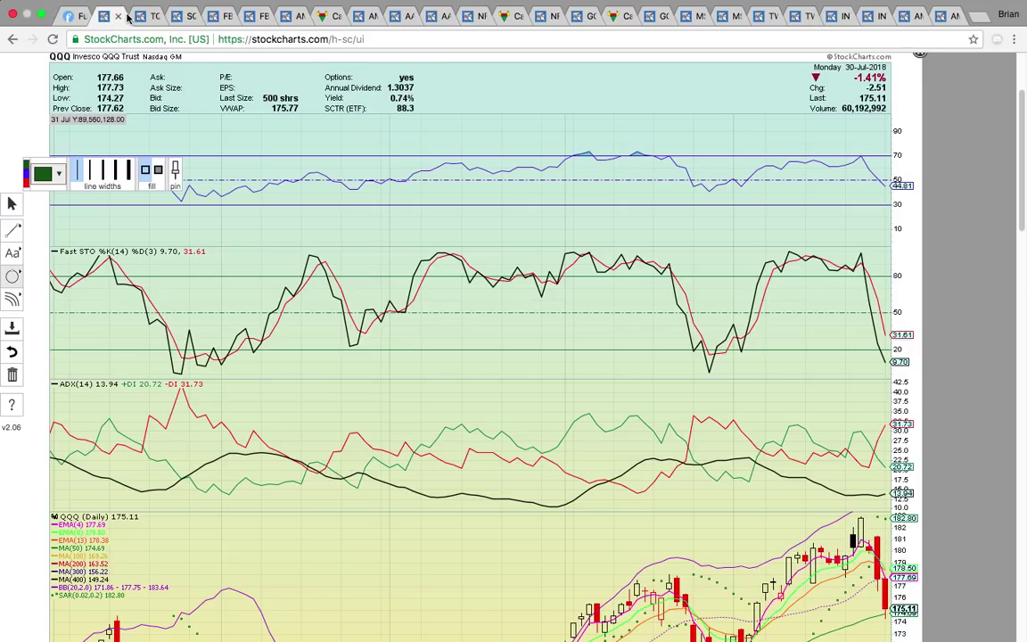
Open the Finviz futures page and examine the VIX and Nasdaq 100 quotes.
key(XF86AudioLowerVolume)
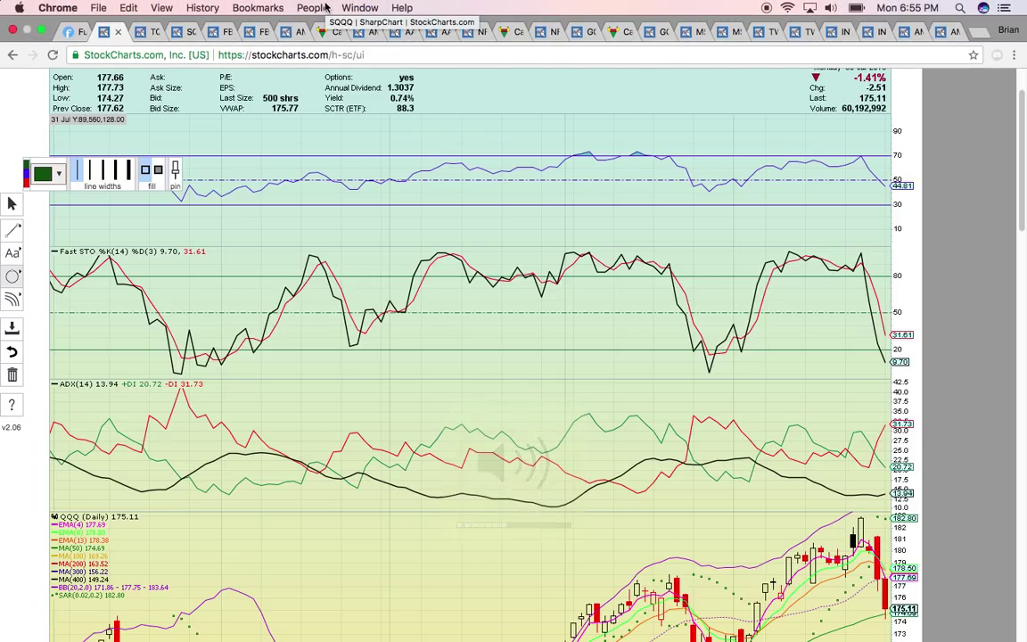
click(73, 34)
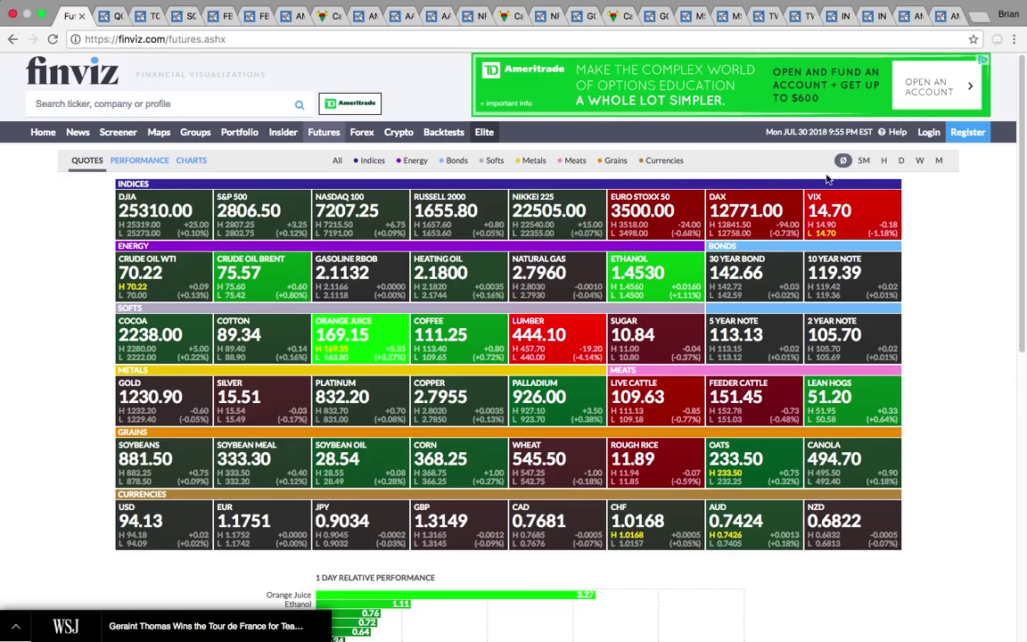
mouse_move(896, 210)
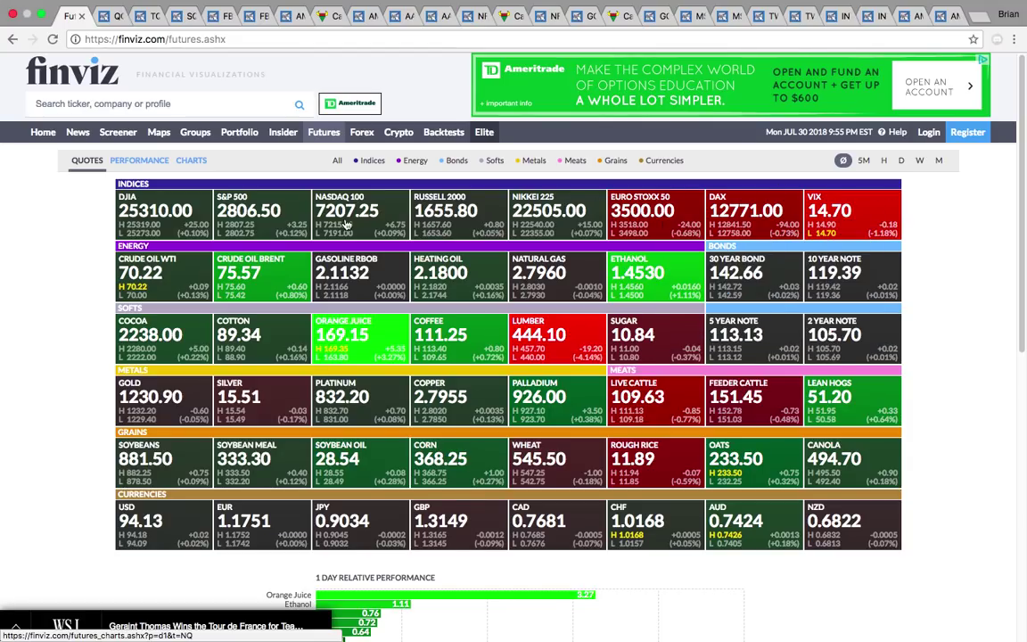
mouse_move(353, 223)
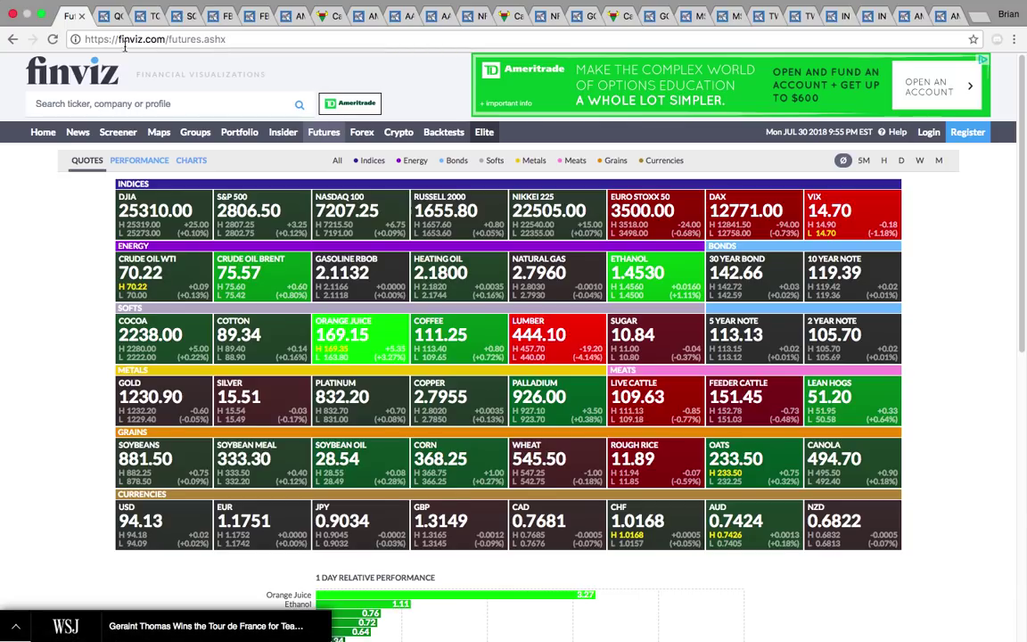
On the QQQ daily price chart, circle the Bollinger Bands middle value in the legend and the latest price label.
click(107, 16)
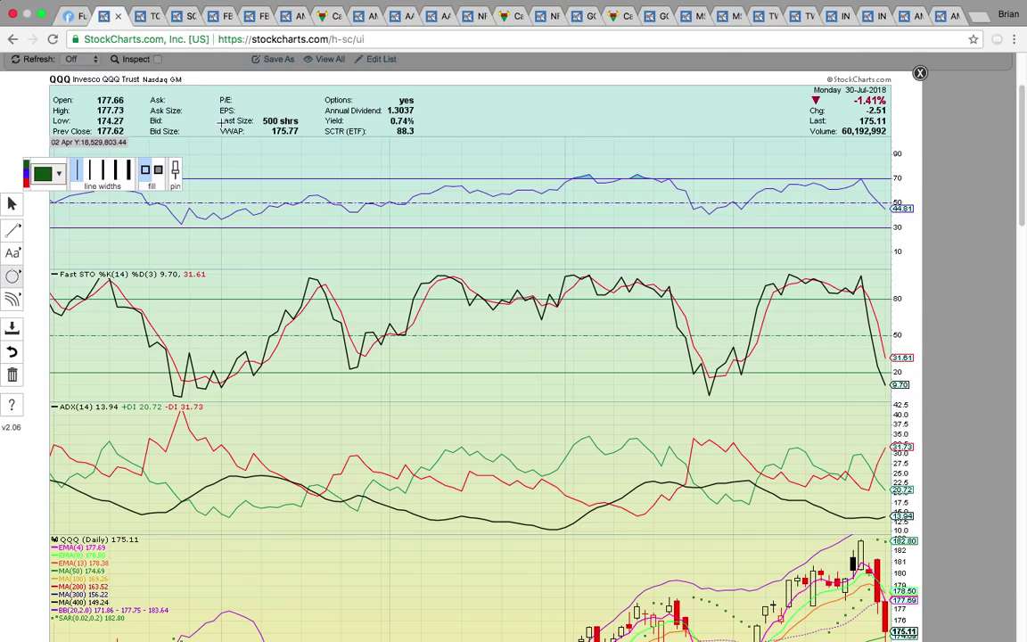
scroll(500, 170, down, 3)
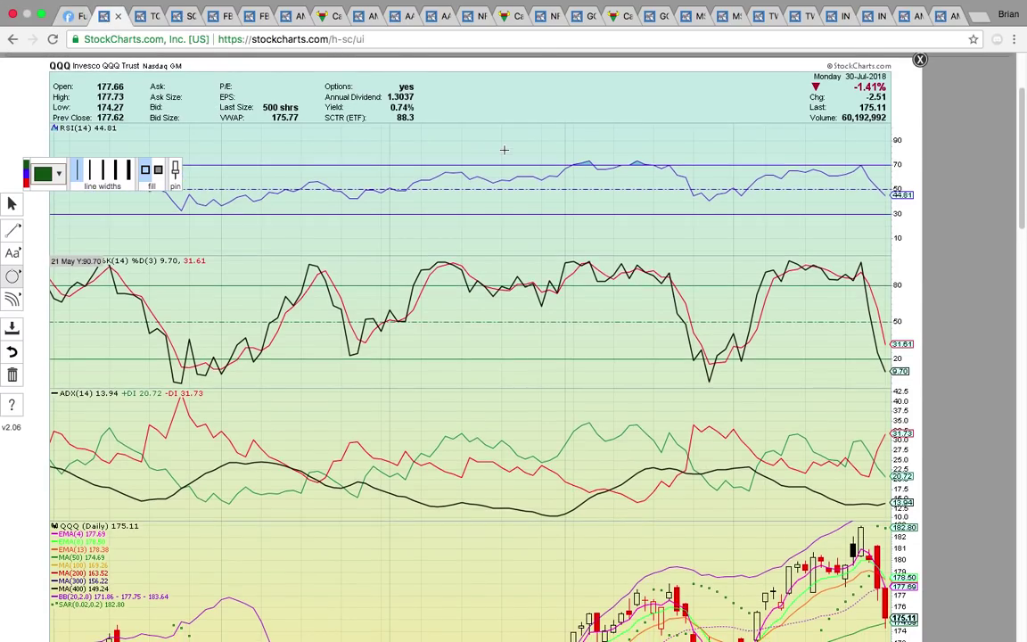
scroll(500, 170, down, 10)
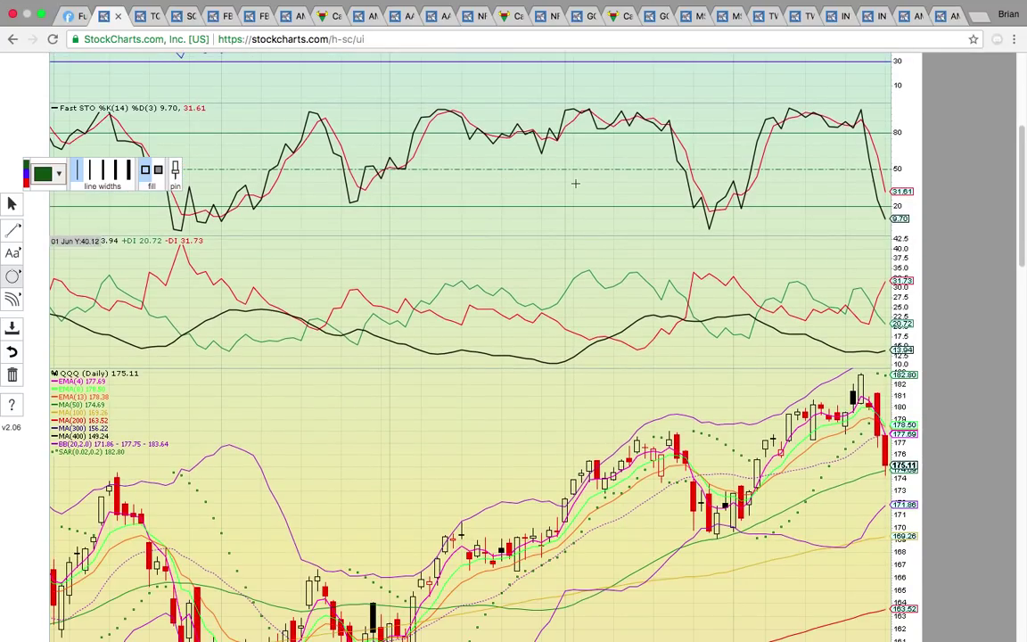
scroll(591, 186, down, 2)
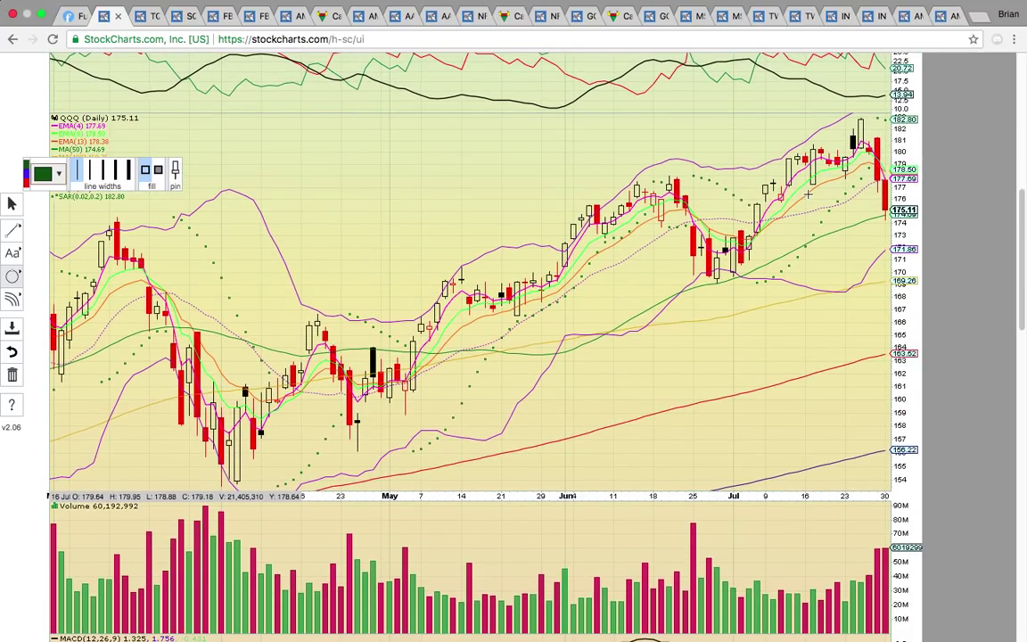
scroll(398, 184, up, 3)
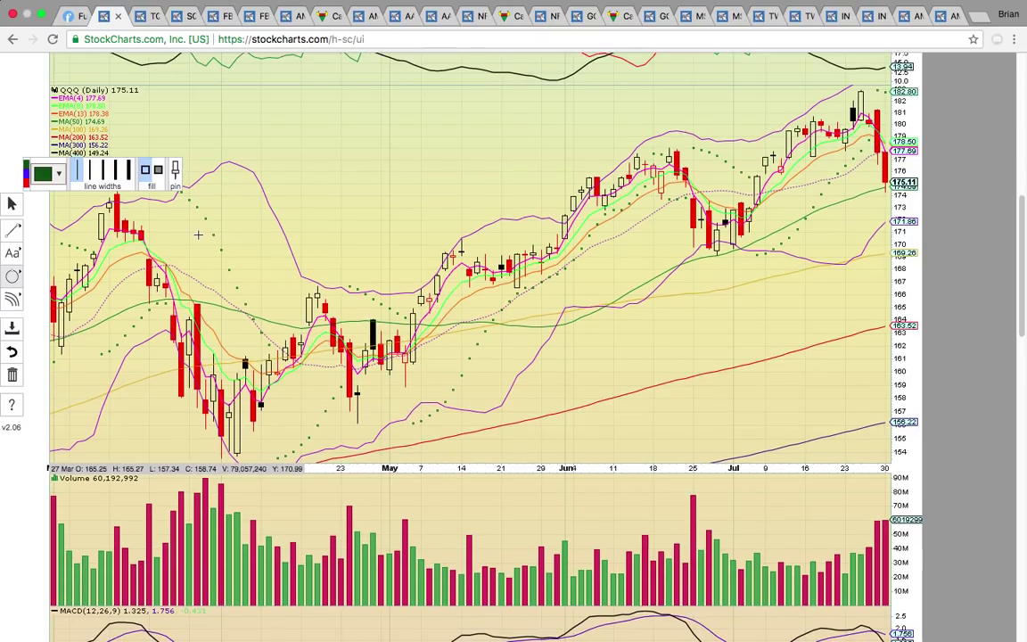
scroll(398, 184, down, 2)
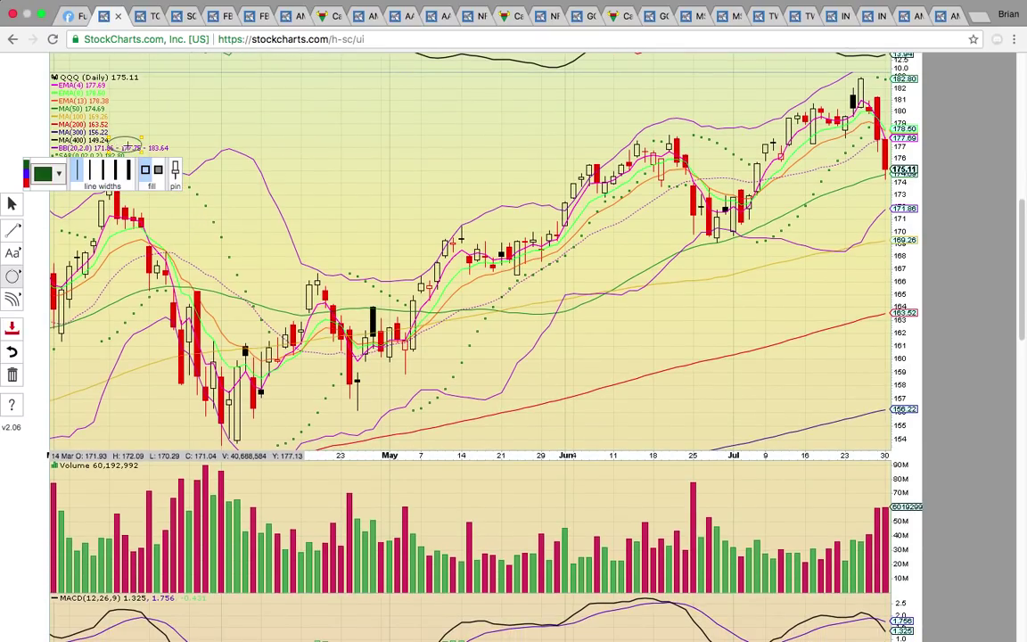
drag(109, 138, 153, 157)
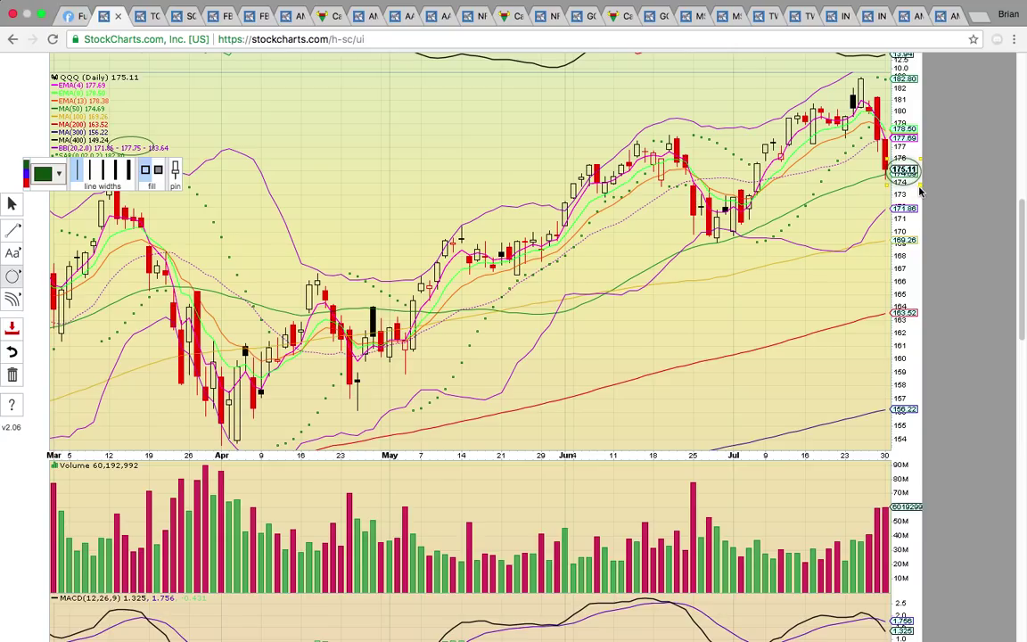
Circle the MA(50) legend entry, the late-June low and the MA(100) axis label on the QQQ chart.
drag(116, 116, 47, 101)
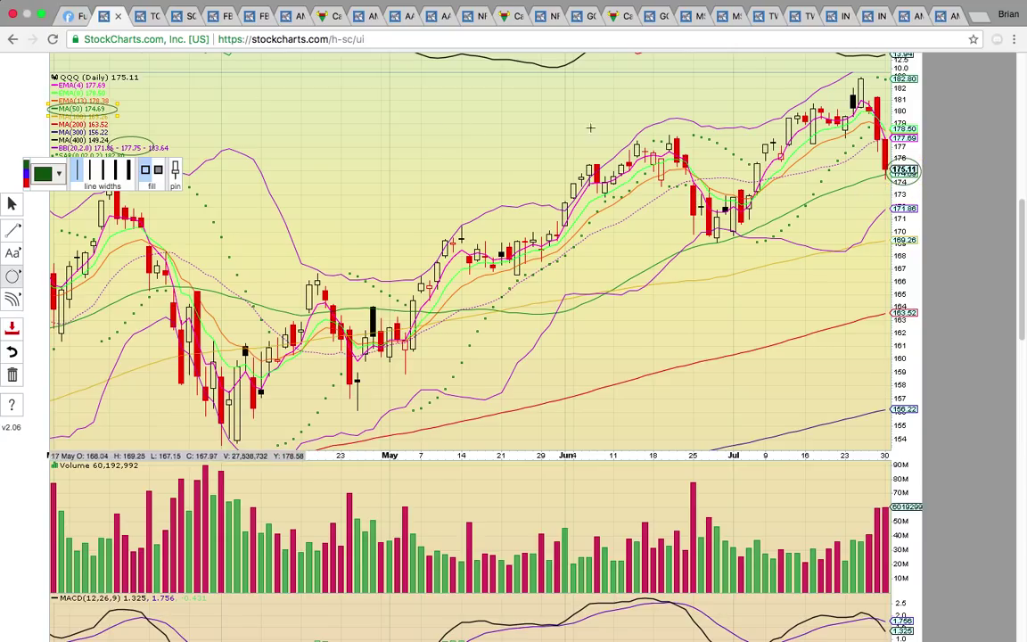
drag(755, 254, 681, 216)
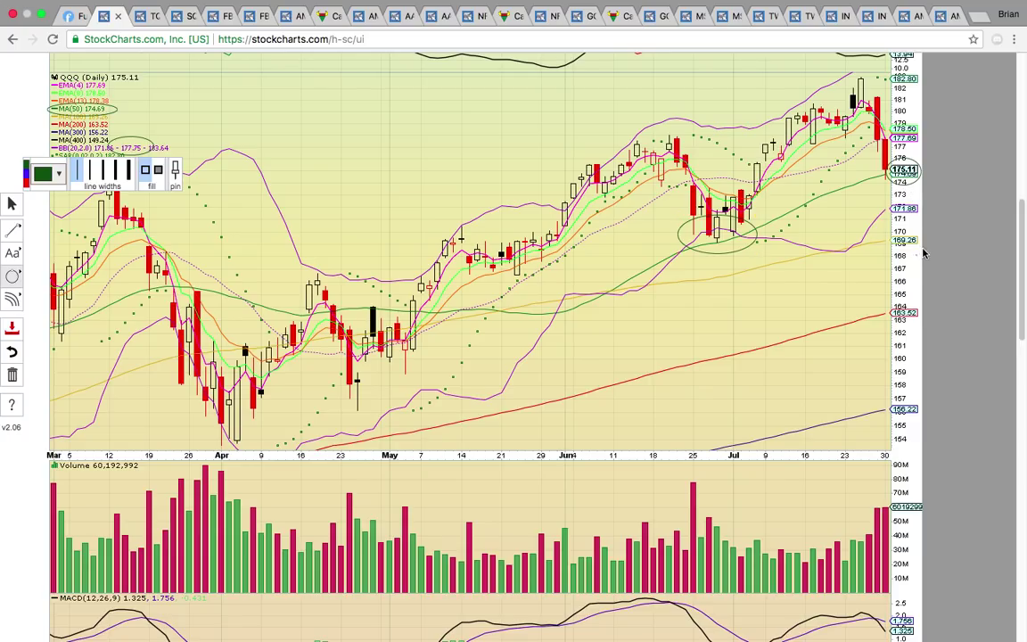
drag(922, 257, 881, 227)
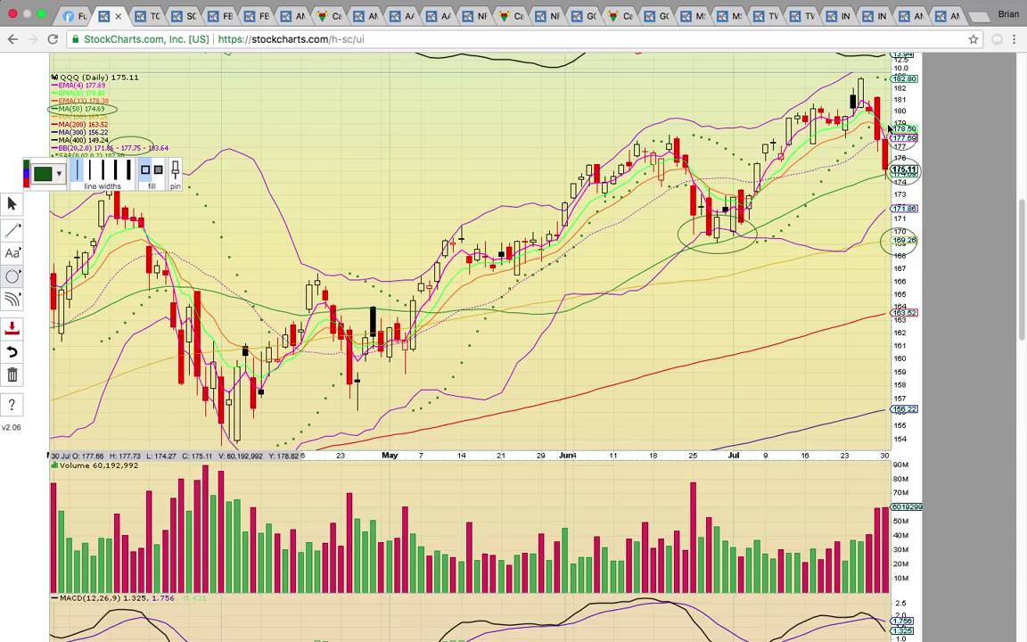
On the TQQQ daily price chart, circle the latest price label, the early-May candle and the MA(50) legend entry.
key(ctrl+Tab)
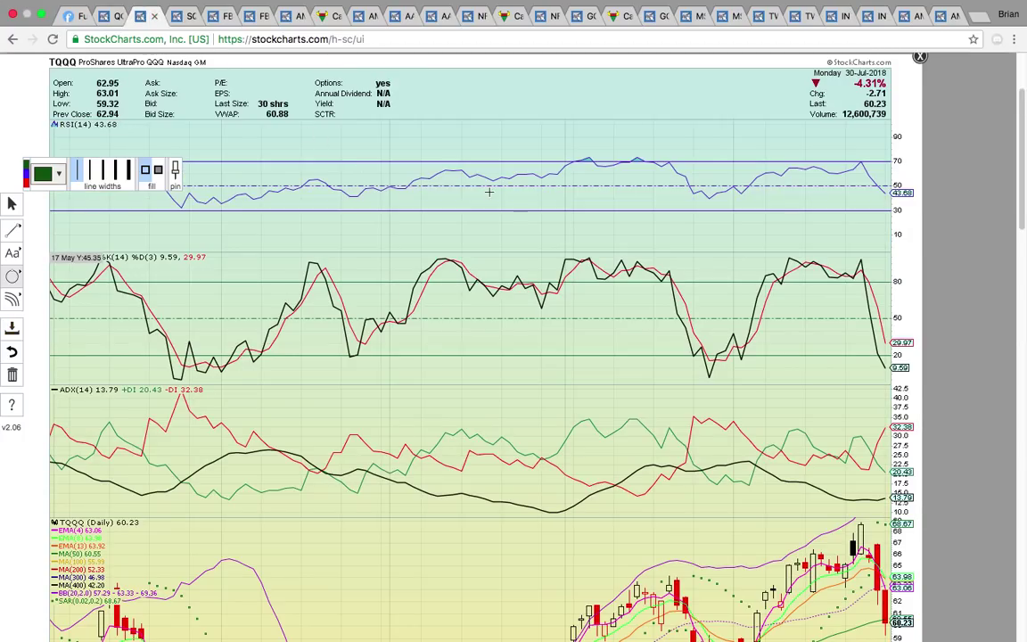
scroll(488, 191, down, 10)
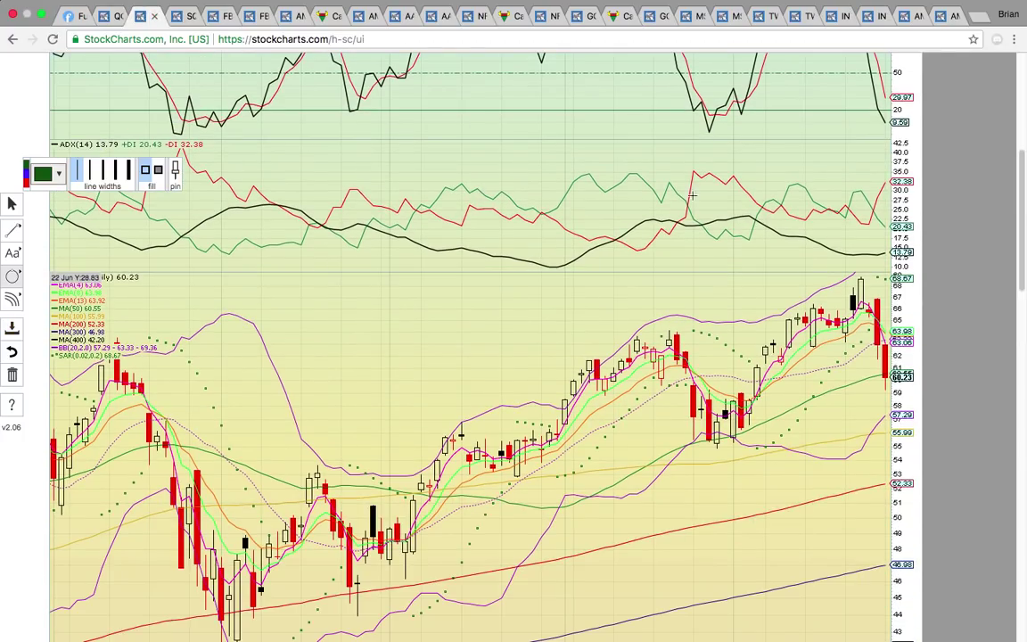
scroll(793, 163, down, 2)
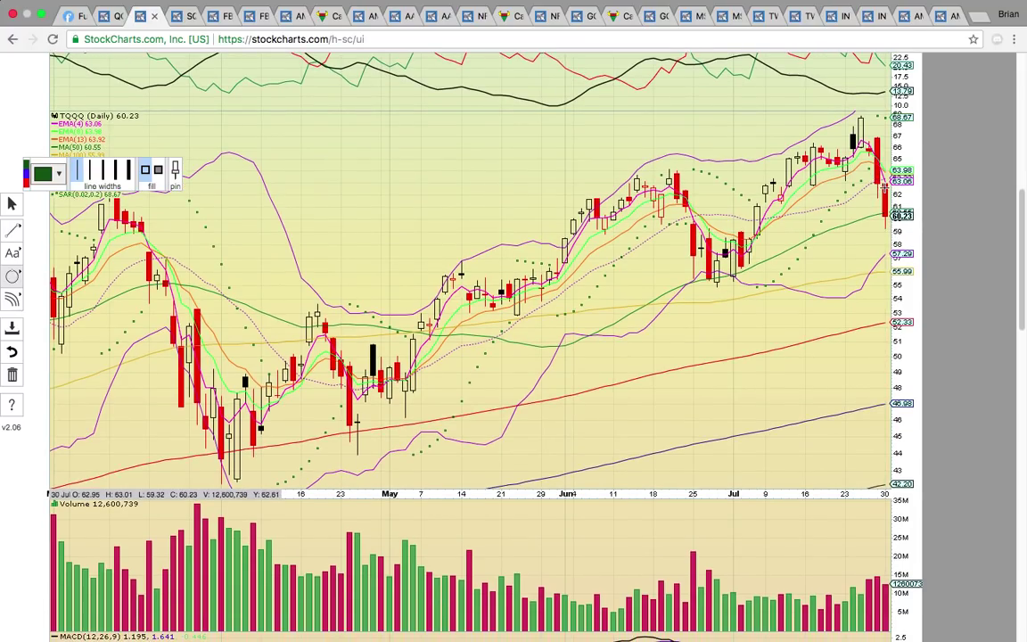
drag(902, 207, 893, 222)
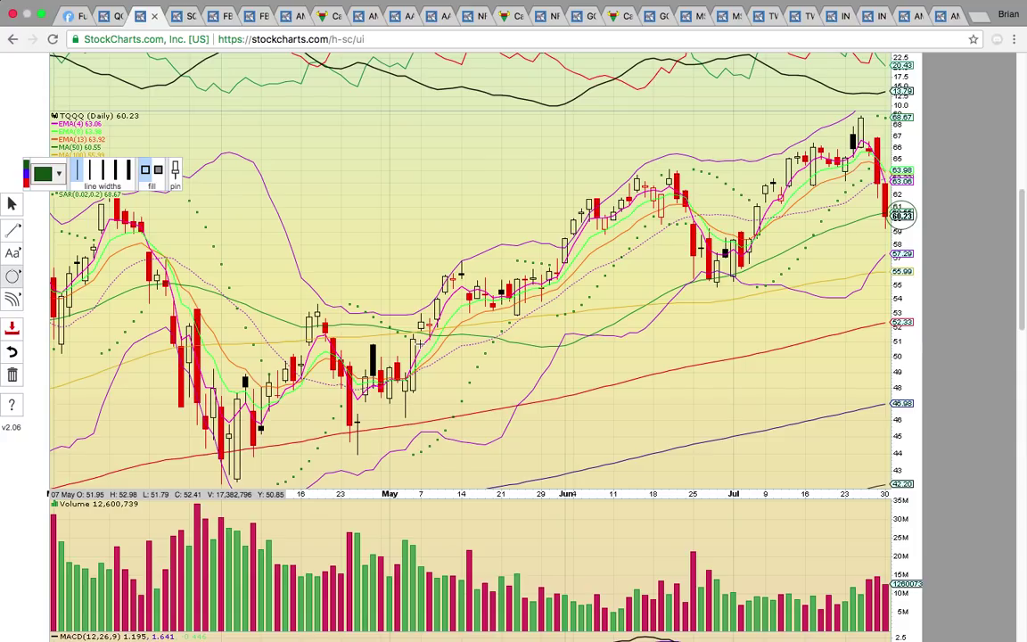
drag(405, 331, 422, 361)
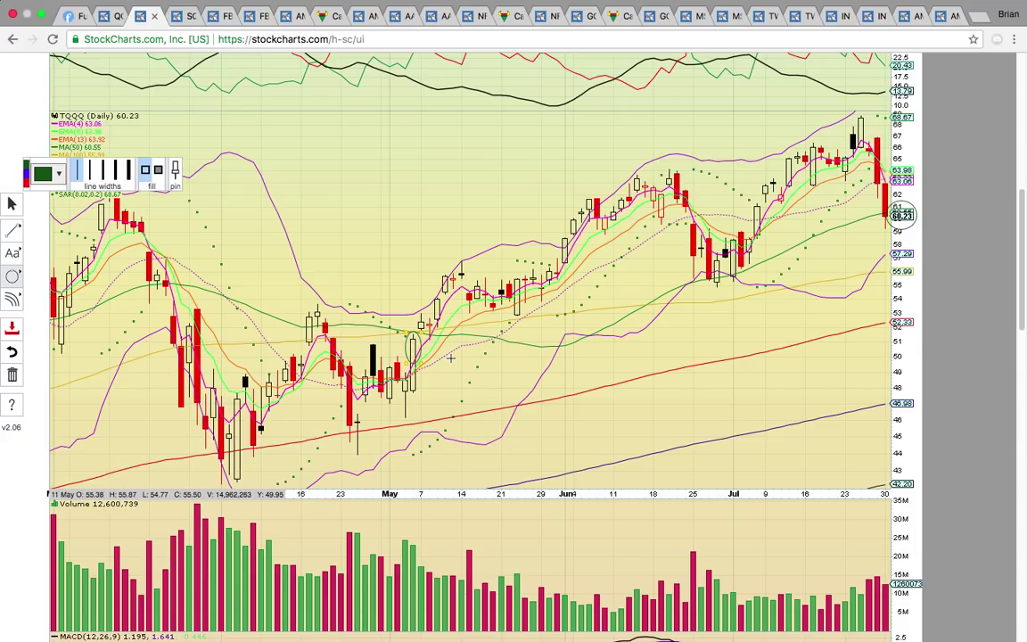
scroll(376, 131, down, 1)
drag(116, 143, 40, 130)
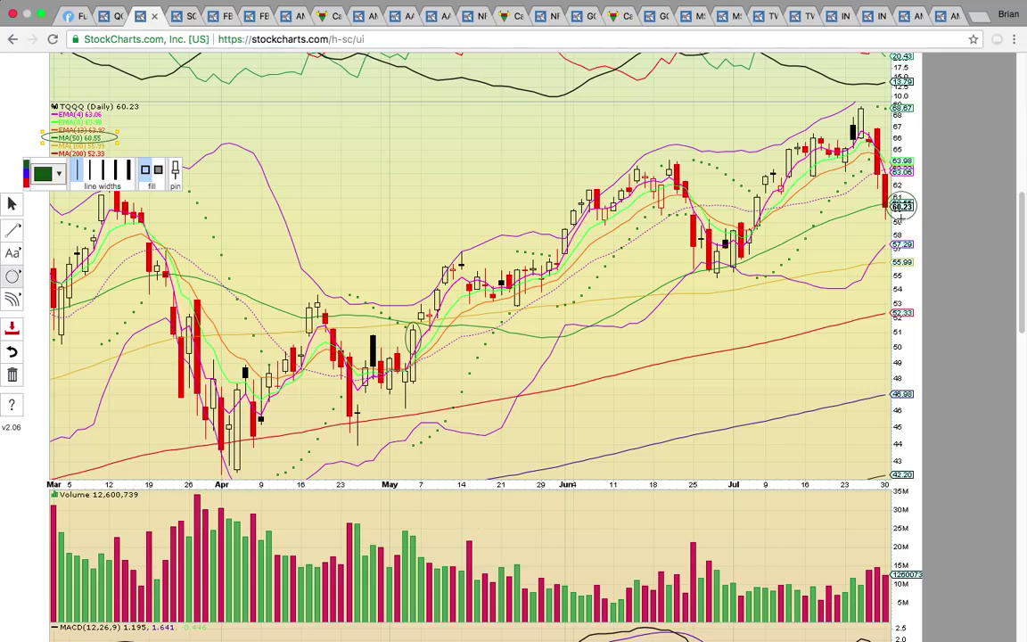
Circle the MA(100) axis label on the TQQQ chart and add a dashed horizontal line along the late-June lows.
drag(913, 267, 881, 263)
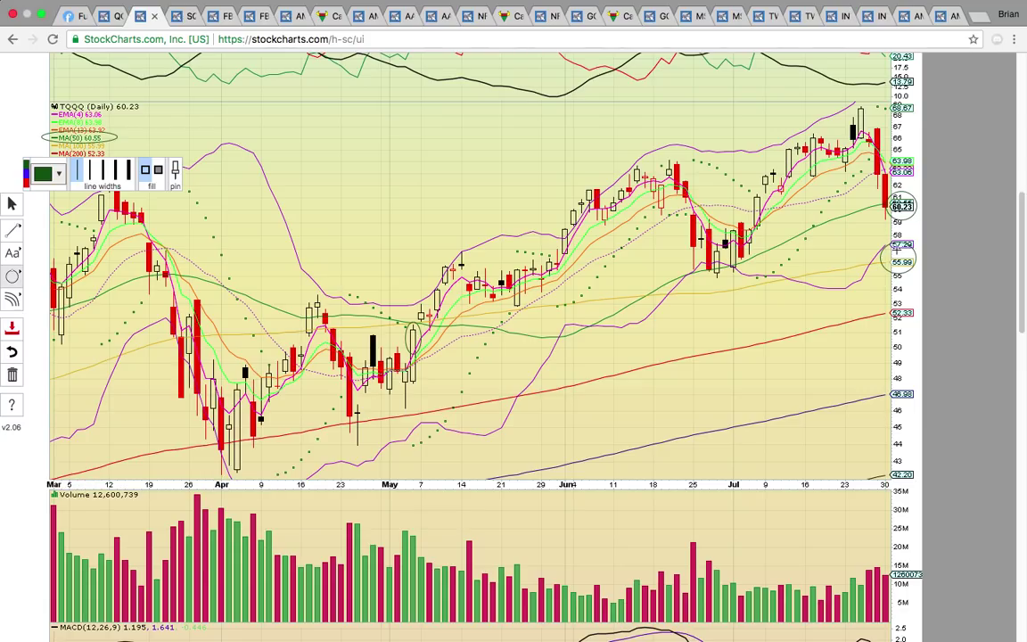
click(12, 229)
click(75, 277)
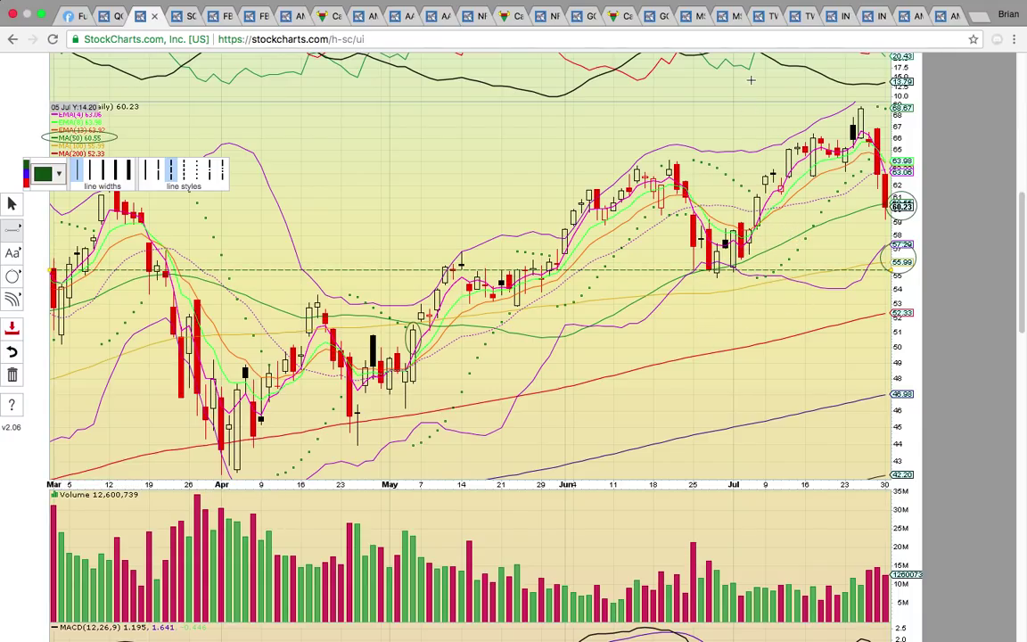
On the SQQQ daily price chart, circle the Bollinger Bands middle value in the legend and the axis label near 12.88.
click(177, 16)
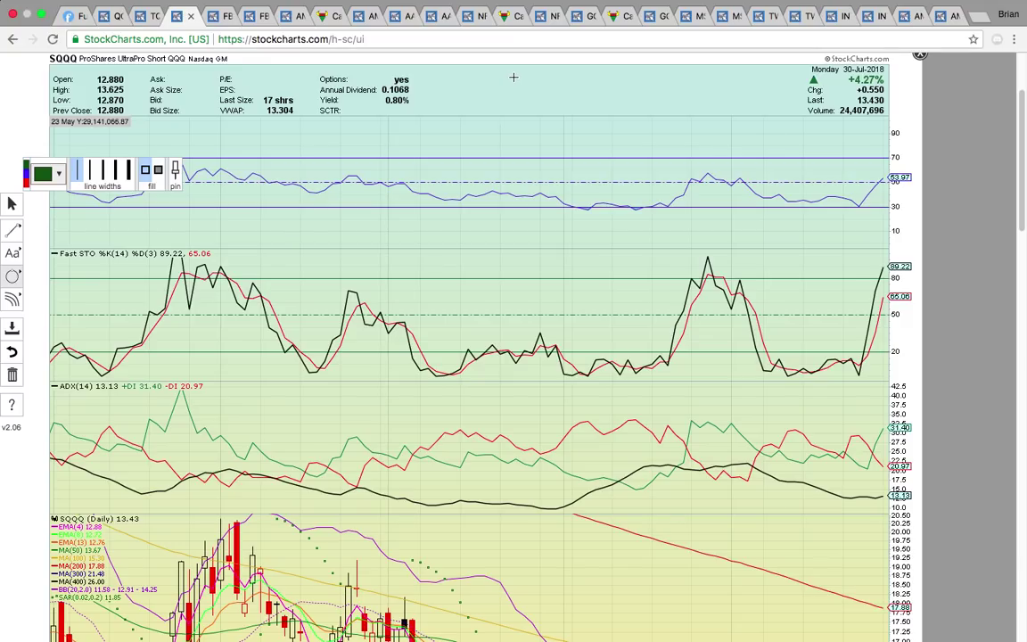
scroll(513, 78, down, 5)
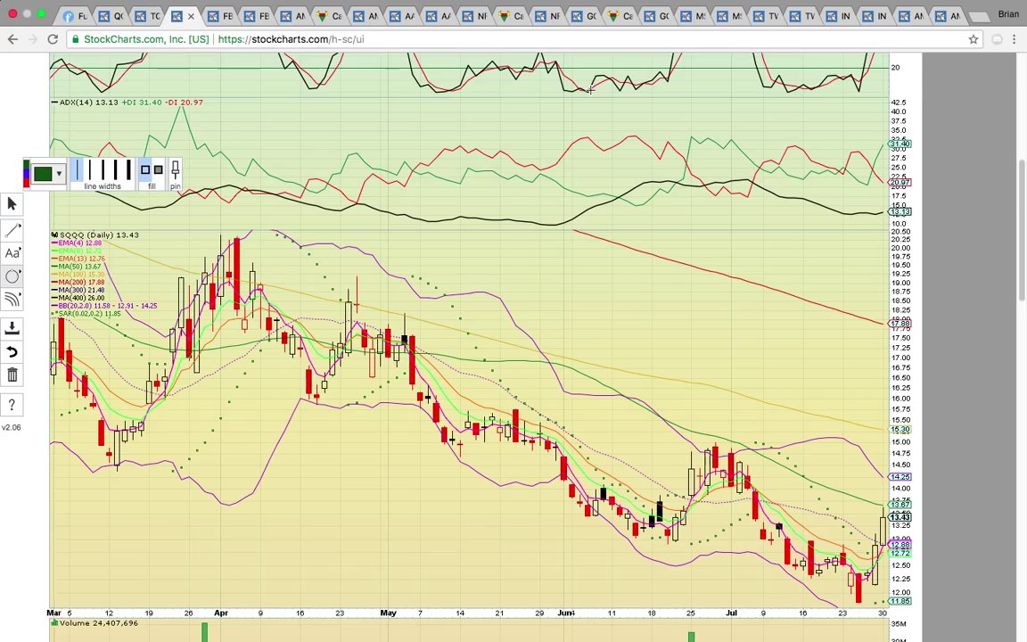
scroll(710, 163, down, 2)
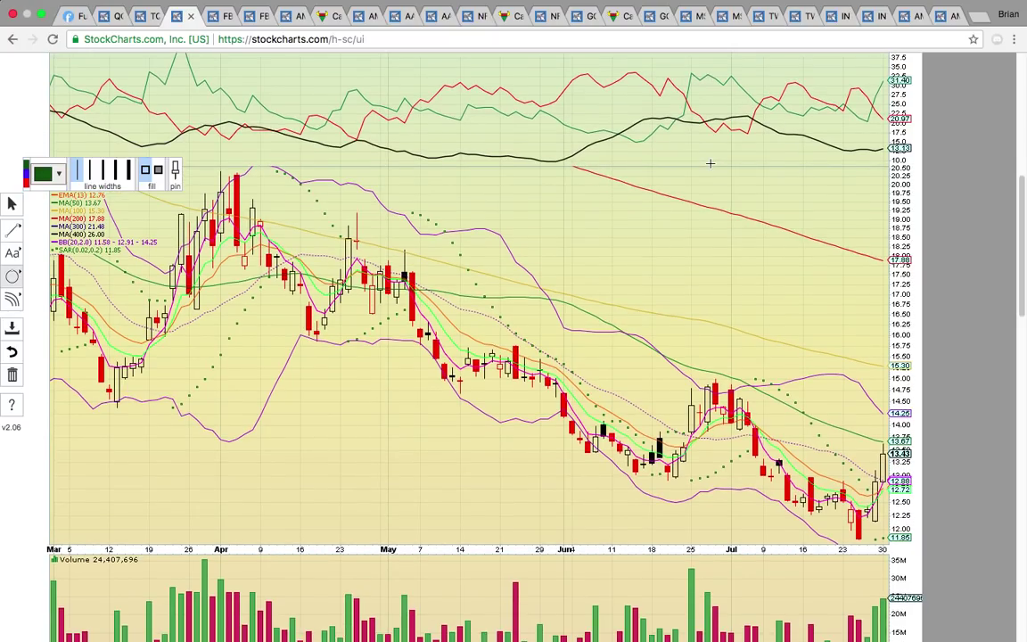
scroll(711, 160, down, 1)
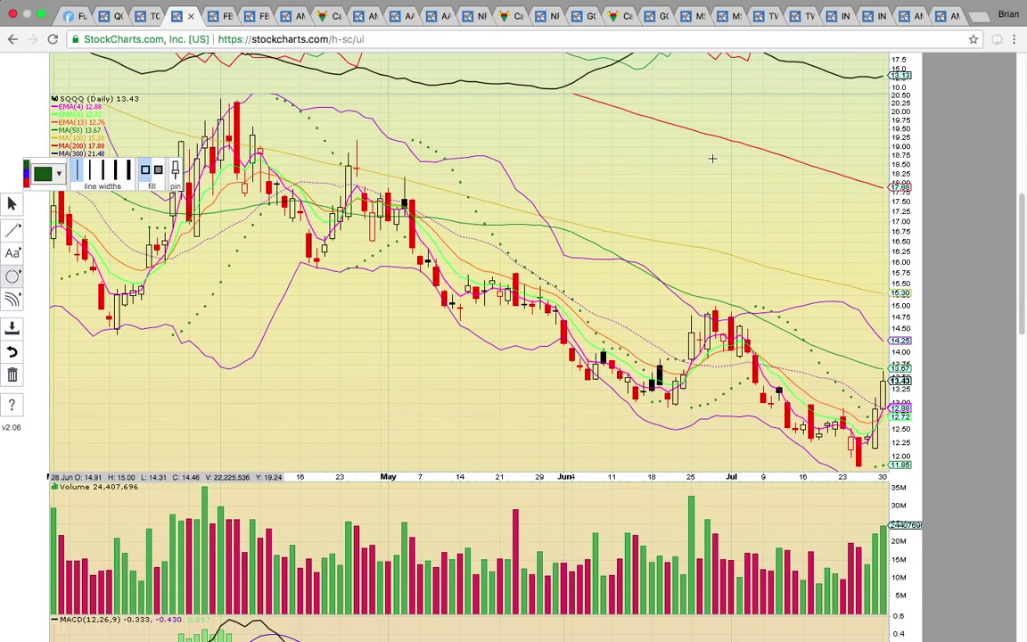
scroll(428, 173, down, 2)
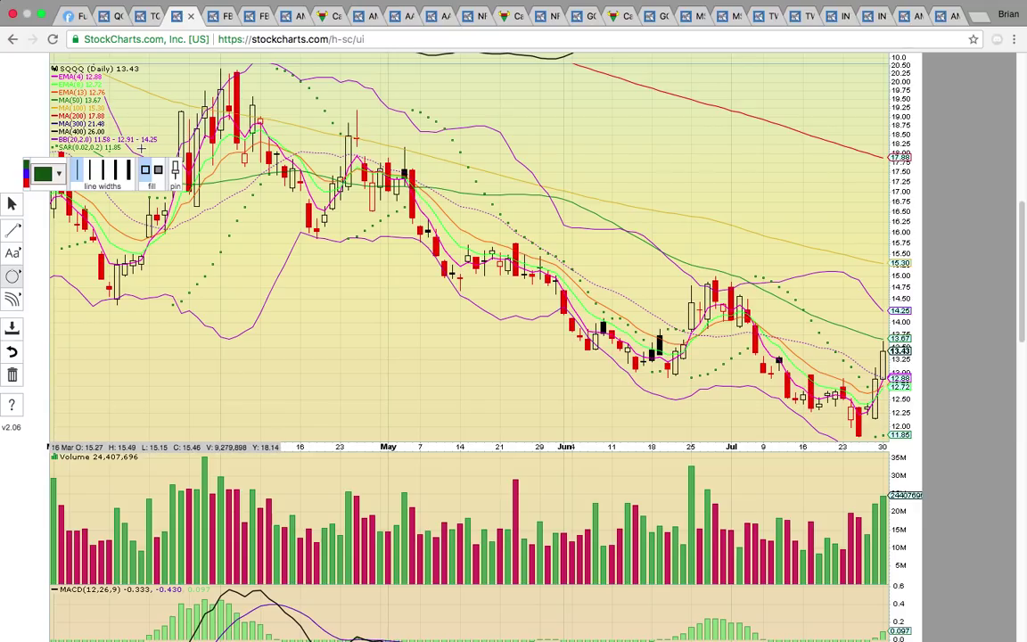
drag(143, 150, 108, 130)
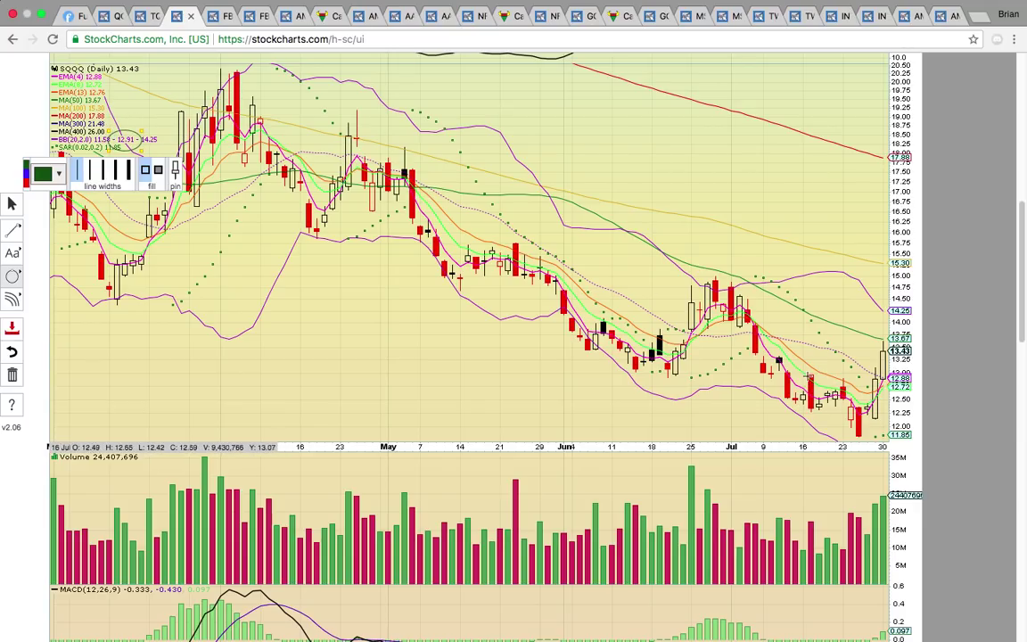
drag(911, 387, 894, 371)
scroll(822, 367, up, 1)
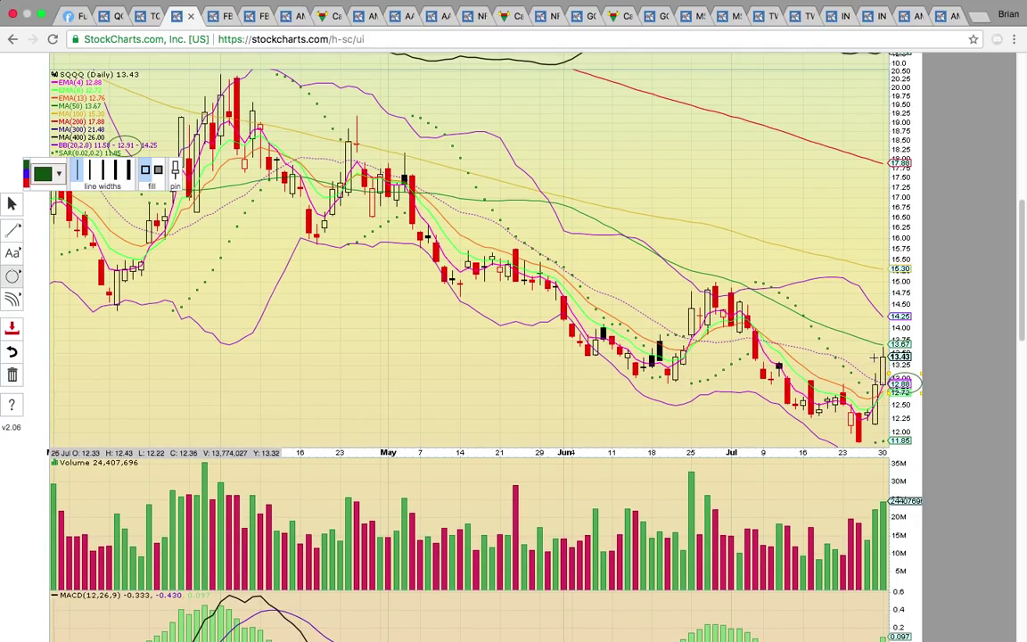
Circle the late-June and late-April peaks on the SQQQ chart, plus the MA(50) and MA(100) axis labels.
drag(765, 353, 669, 284)
mouse_move(419, 189)
mouse_down()
mouse_move(327, 140)
mouse_move(221, 175)
mouse_up()
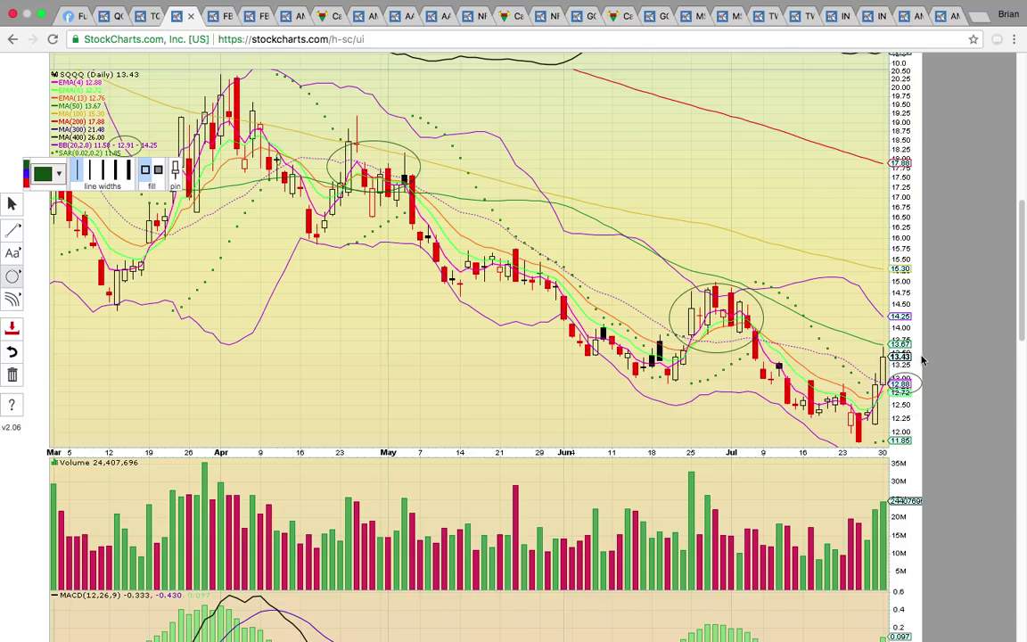
drag(923, 359, 883, 342)
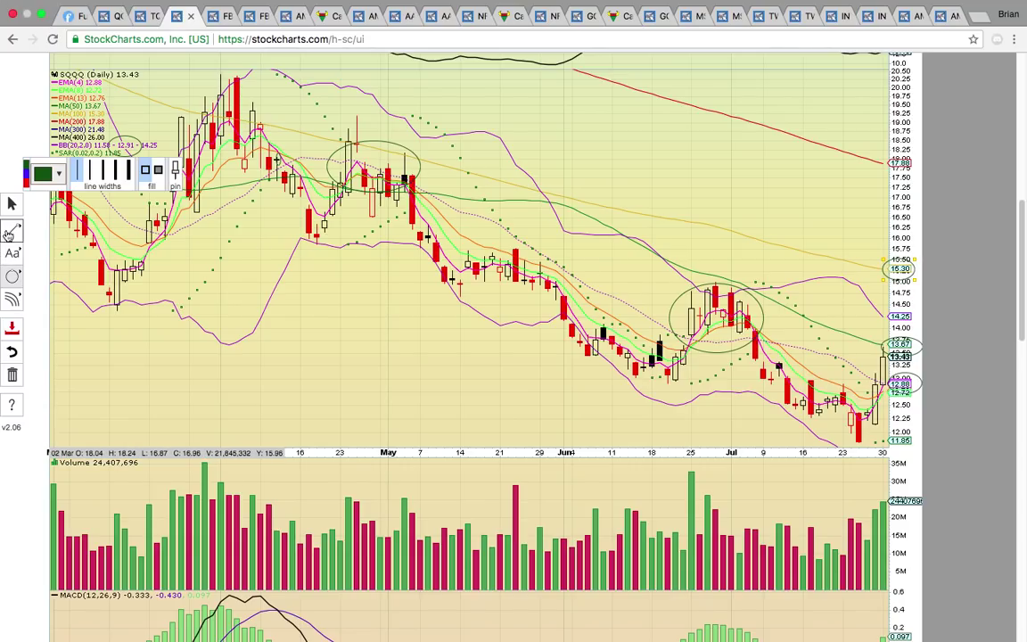
Draw a dashed horizontal line at about 14.80 across the SQQQ price chart, through the late-June peak.
click(8, 230)
click(53, 250)
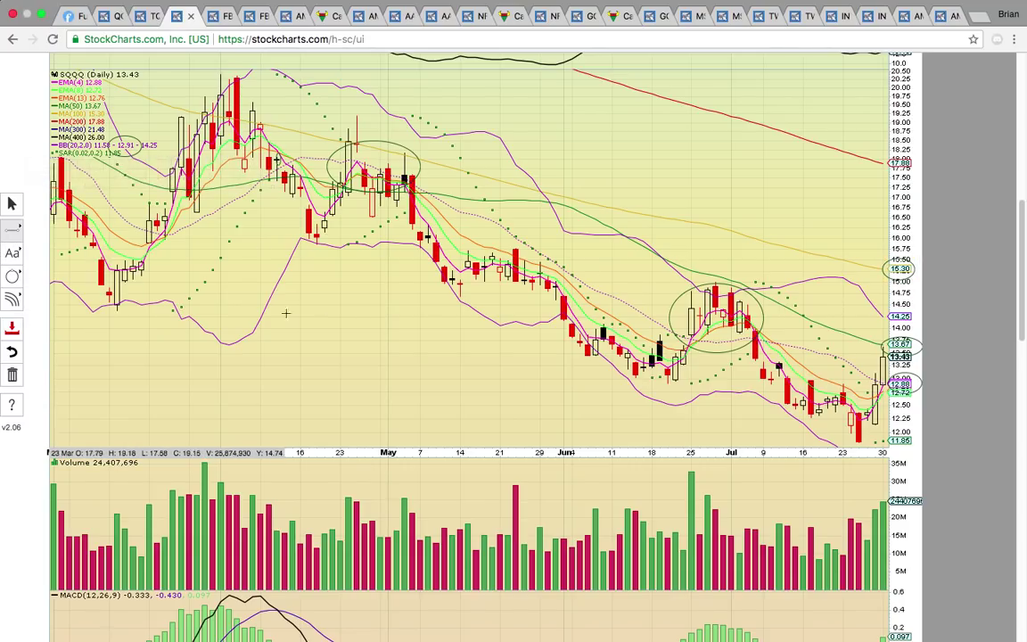
click(453, 291)
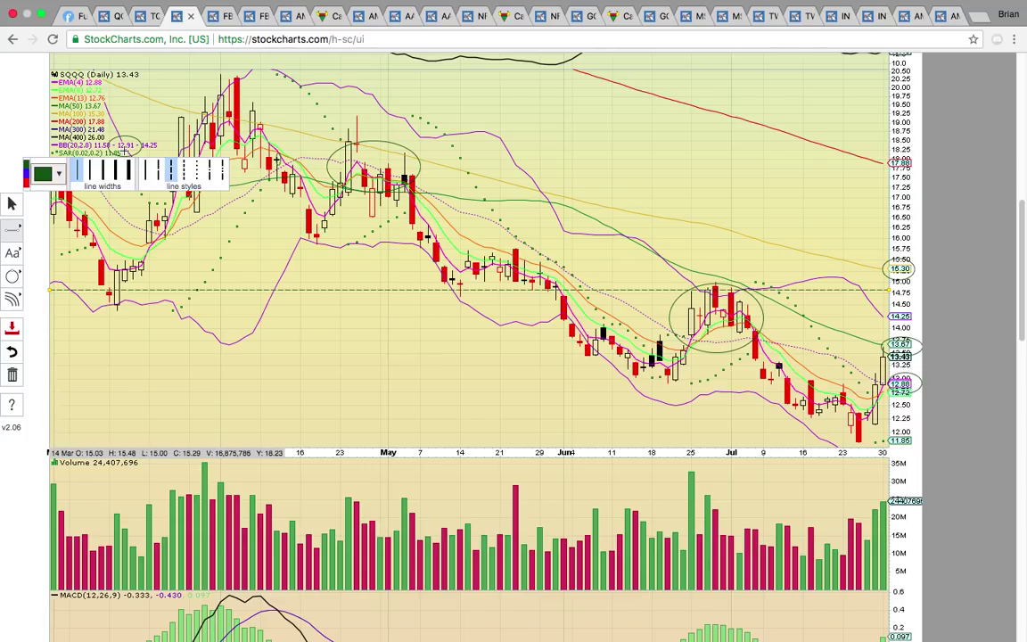
On the FB daily chart, circle the MA(300) legend entry and the axis labels near 182, 165.78 and 161.
click(207, 15)
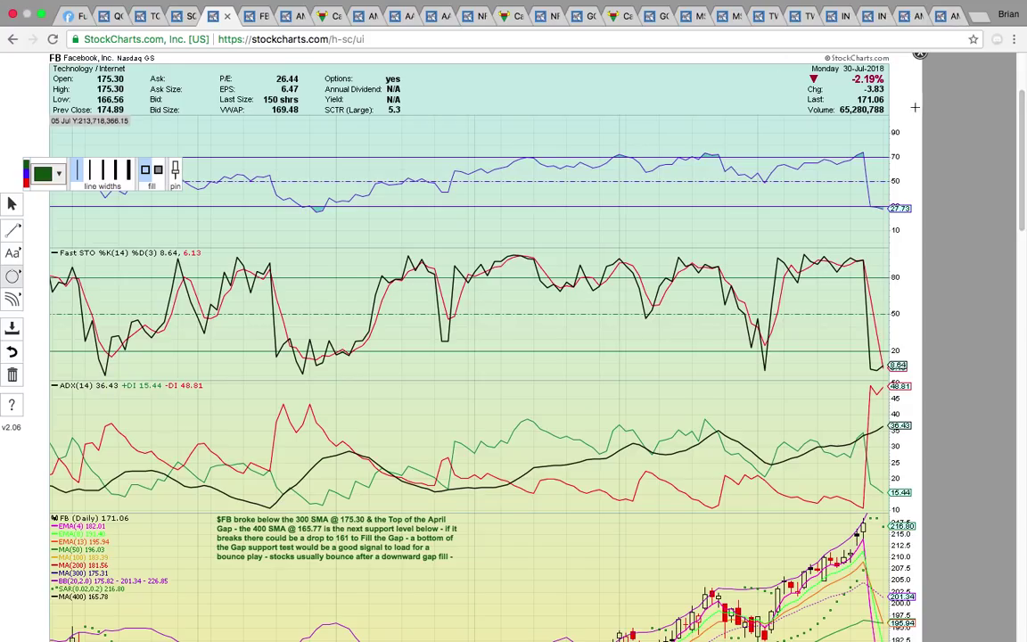
scroll(914, 107, down, 8)
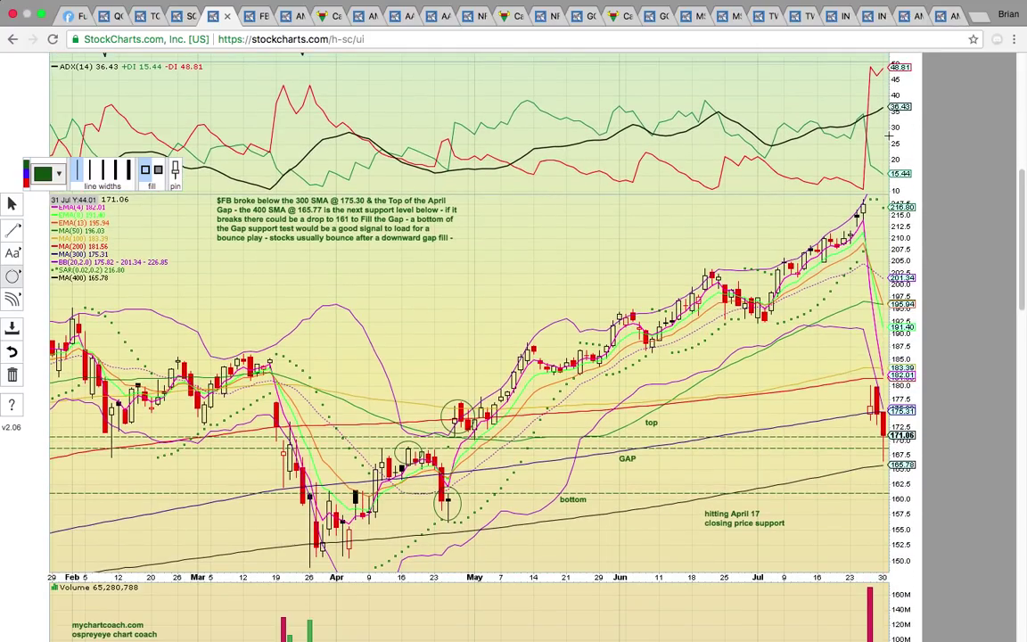
scroll(889, 135, down, 3)
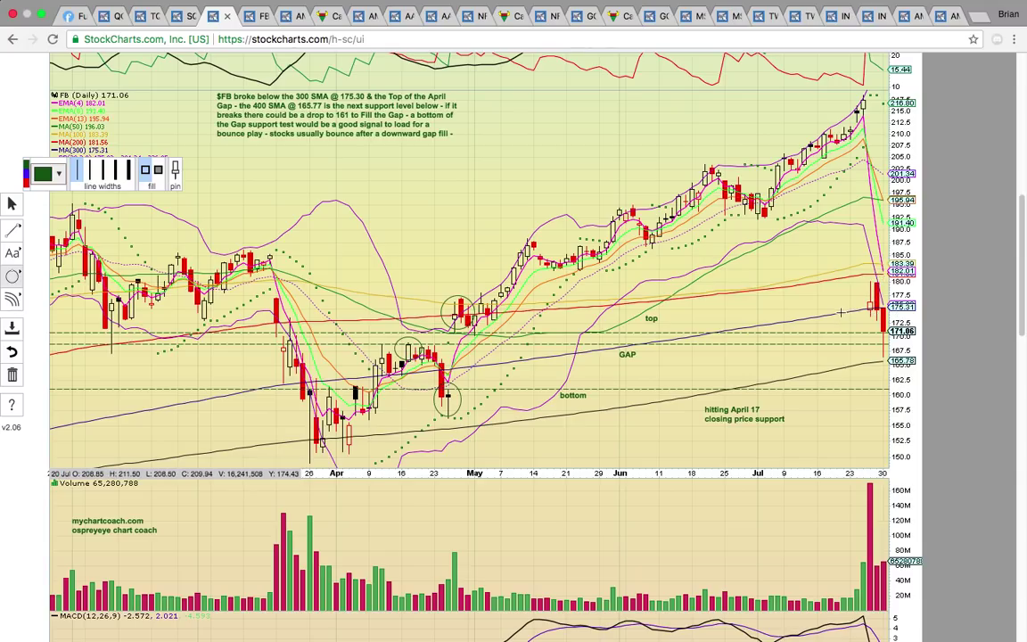
scroll(840, 312, down, 1)
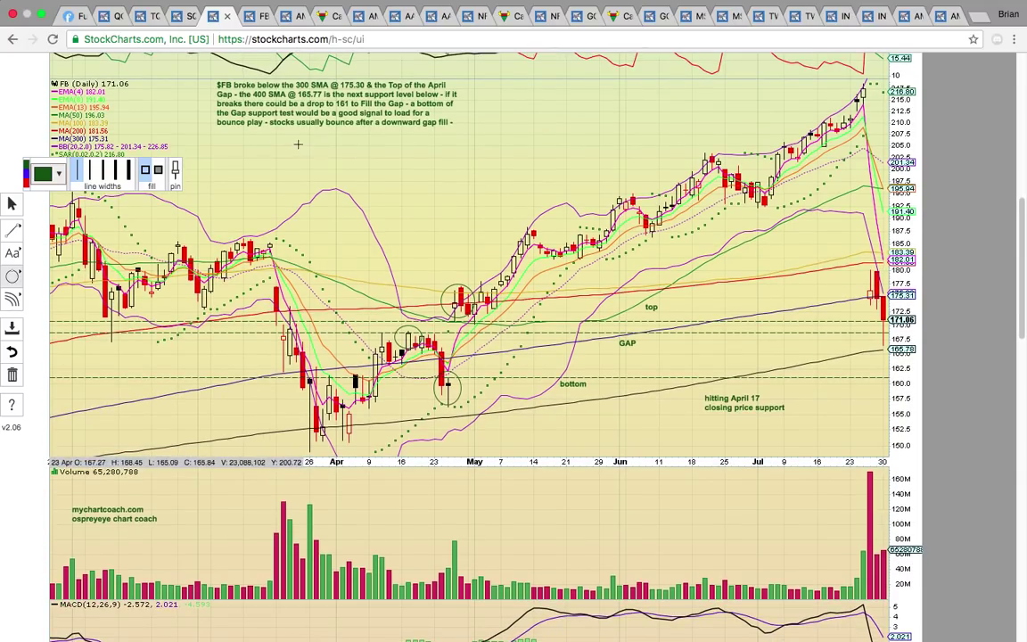
drag(132, 144, 49, 128)
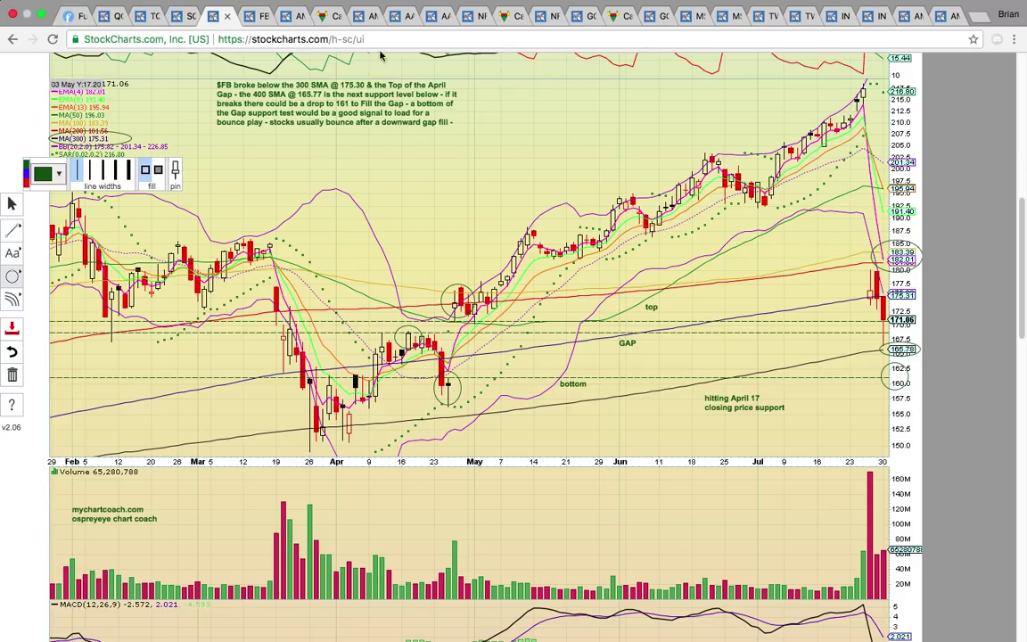
On the FB 15-minute chart, circle the late July 27 candles, the MA(50) legend entry, and the axis labels near 171, 180 and 182.93.
click(252, 16)
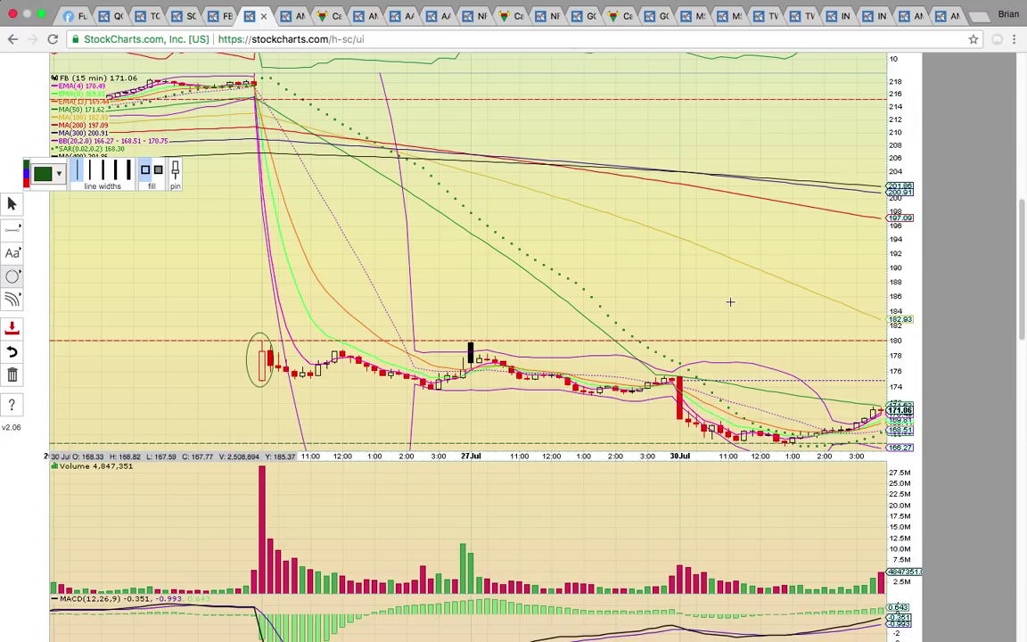
drag(688, 397, 654, 365)
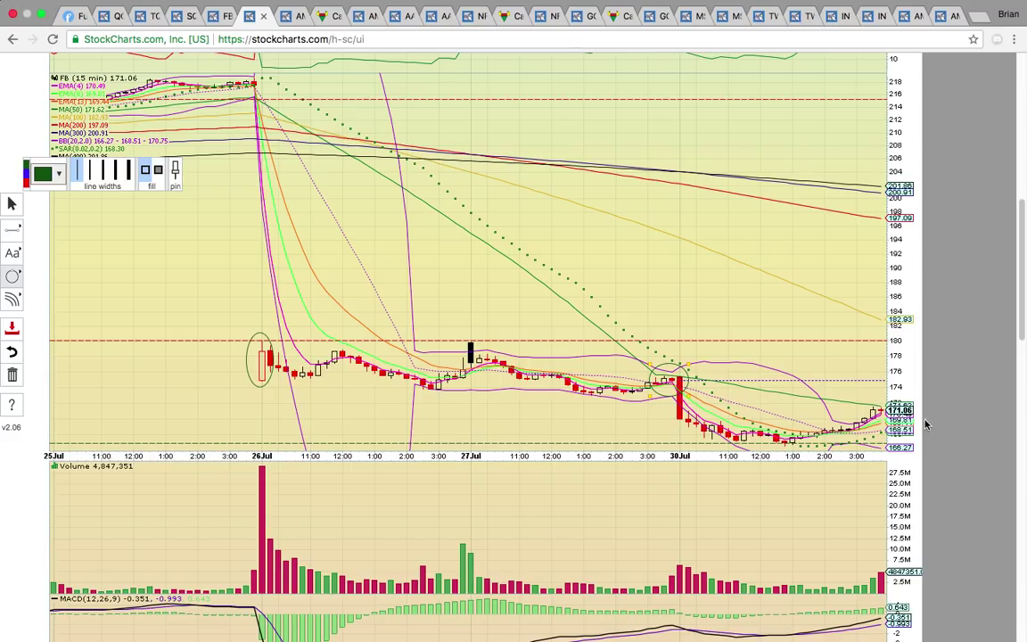
drag(878, 396, 918, 420)
drag(124, 114, 43, 99)
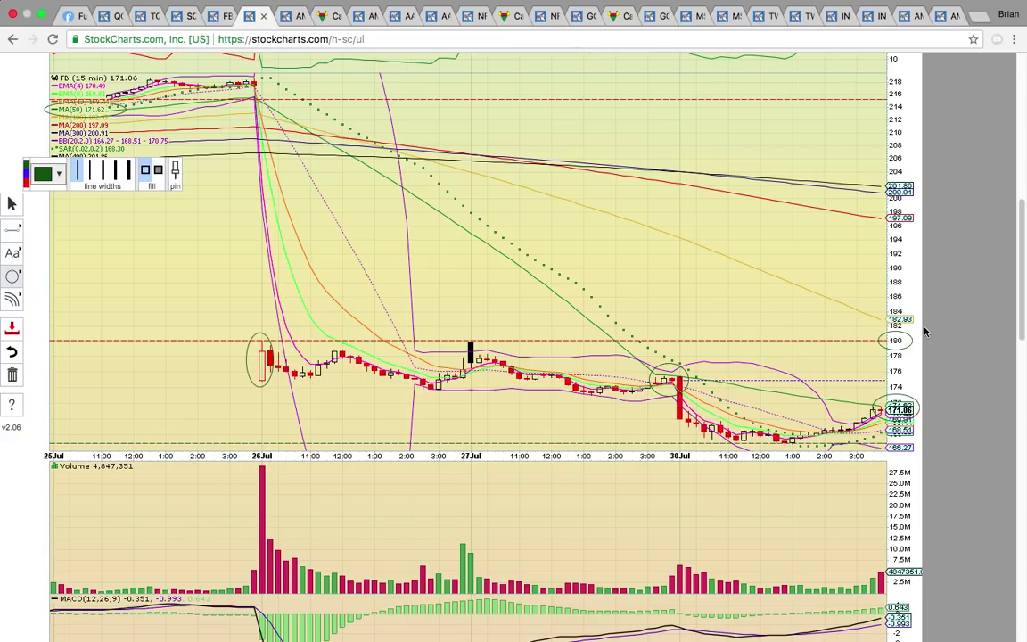
drag(882, 313, 916, 325)
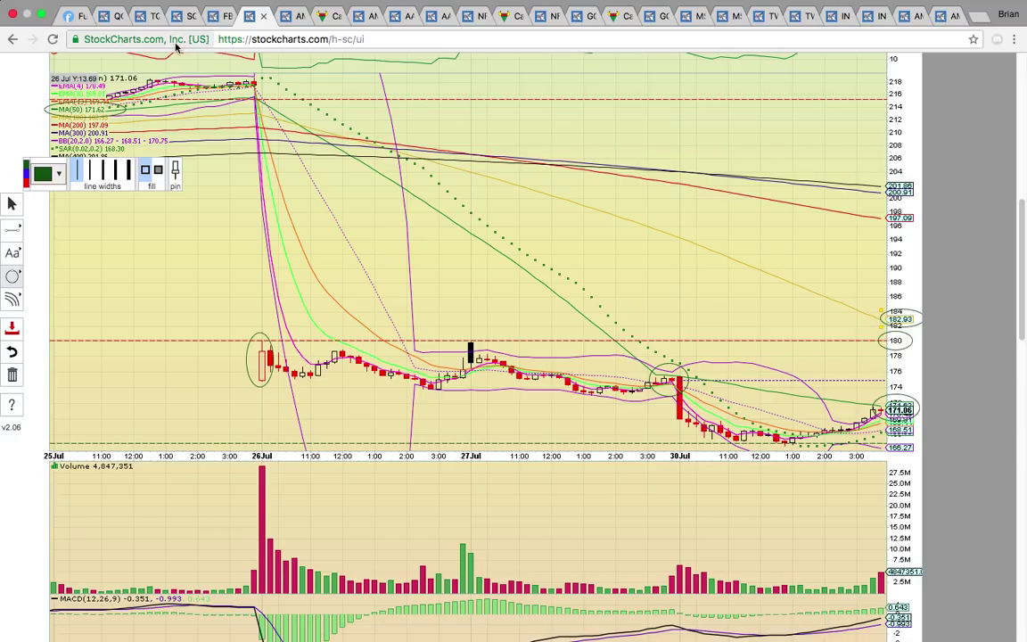
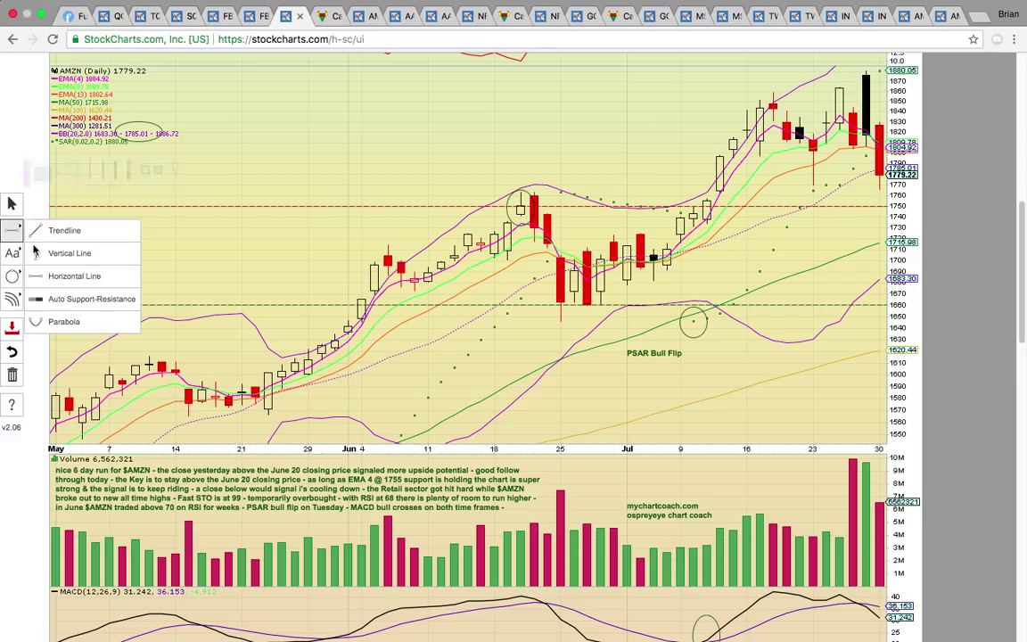
Draw dashed horizontal lines at about 1763 and 1757 on the AMZN daily chart, just above the red line at 1750.
click(87, 270)
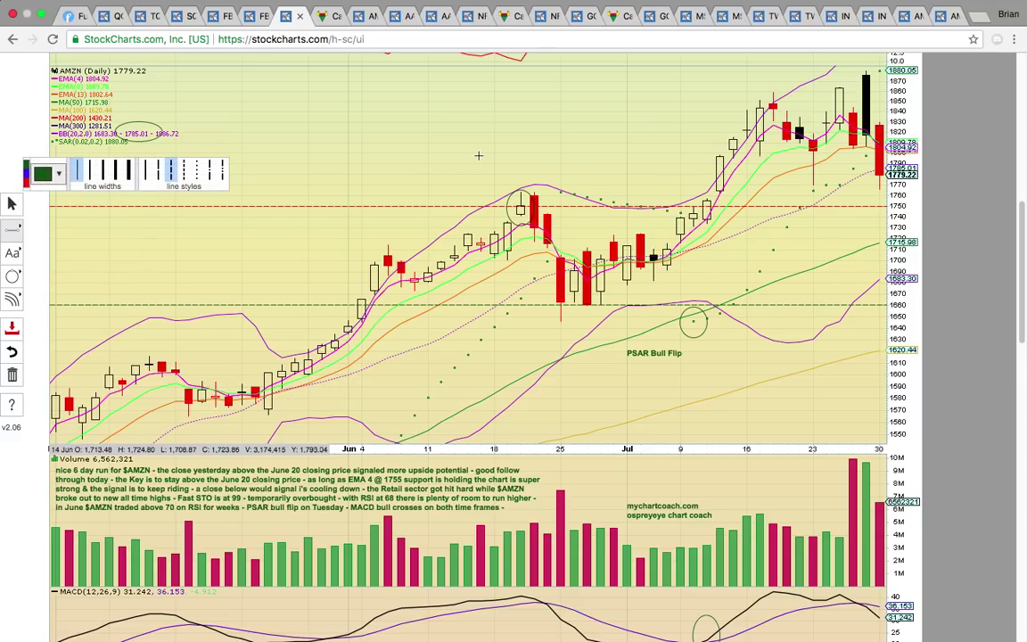
click(504, 198)
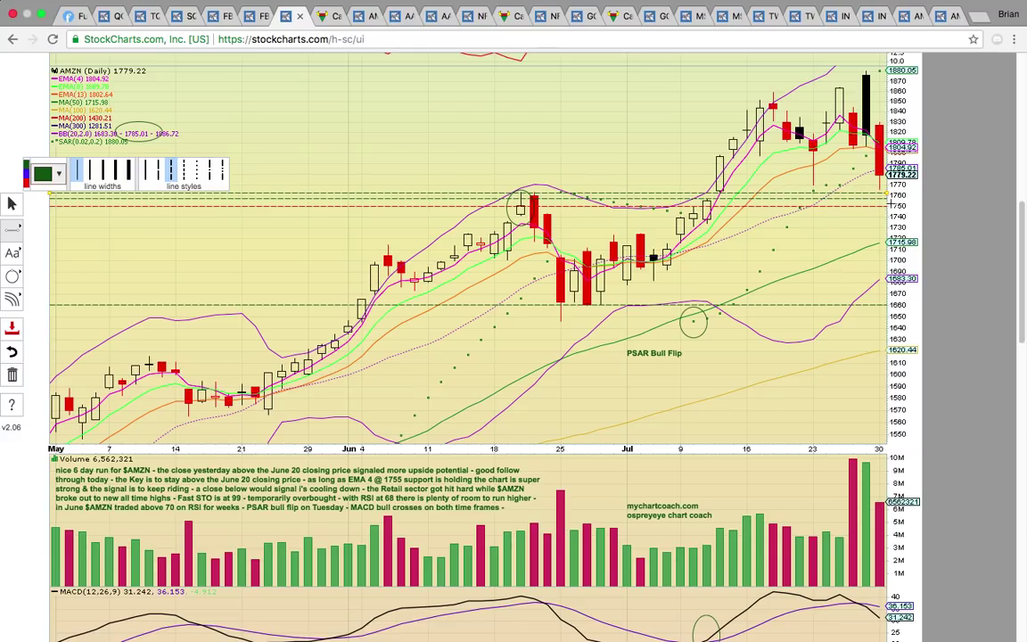
click(888, 204)
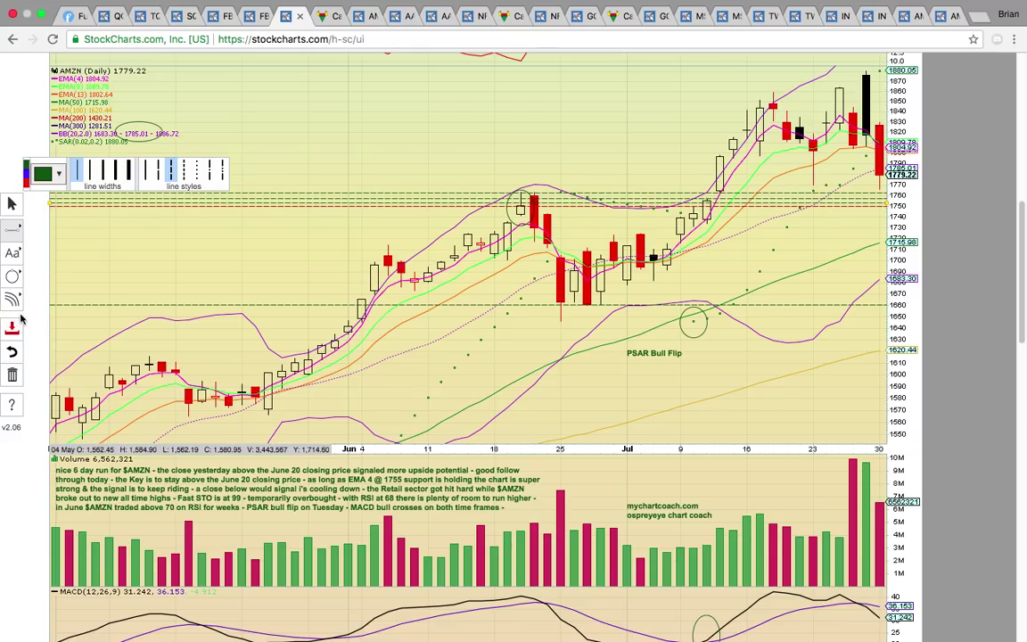
Circle the 1760 axis label on the AMZN chart with an ellipse and select the red dashed line at 1750.
click(13, 277)
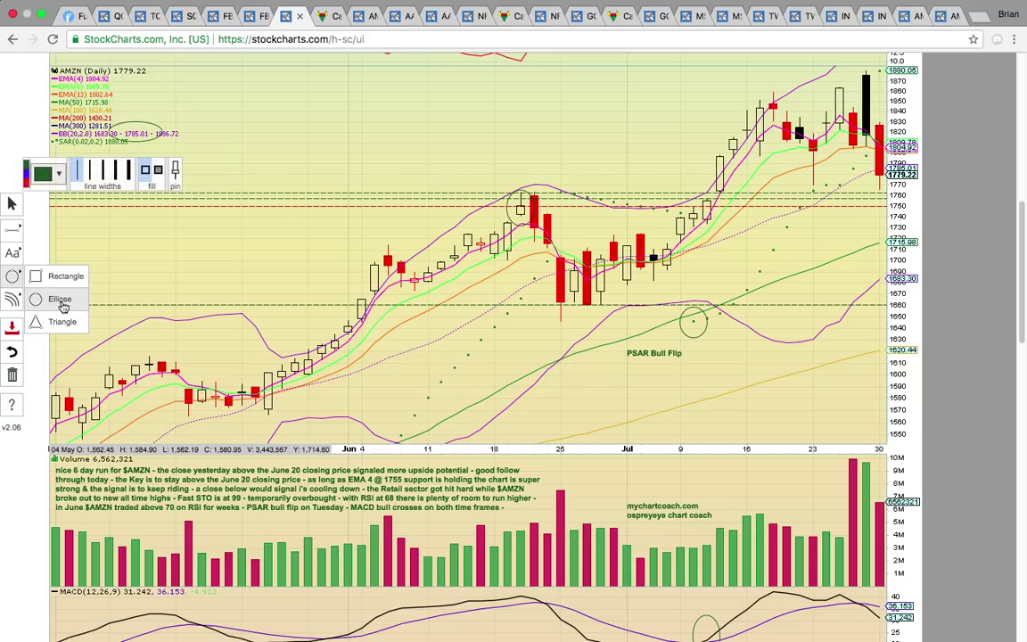
click(56, 292)
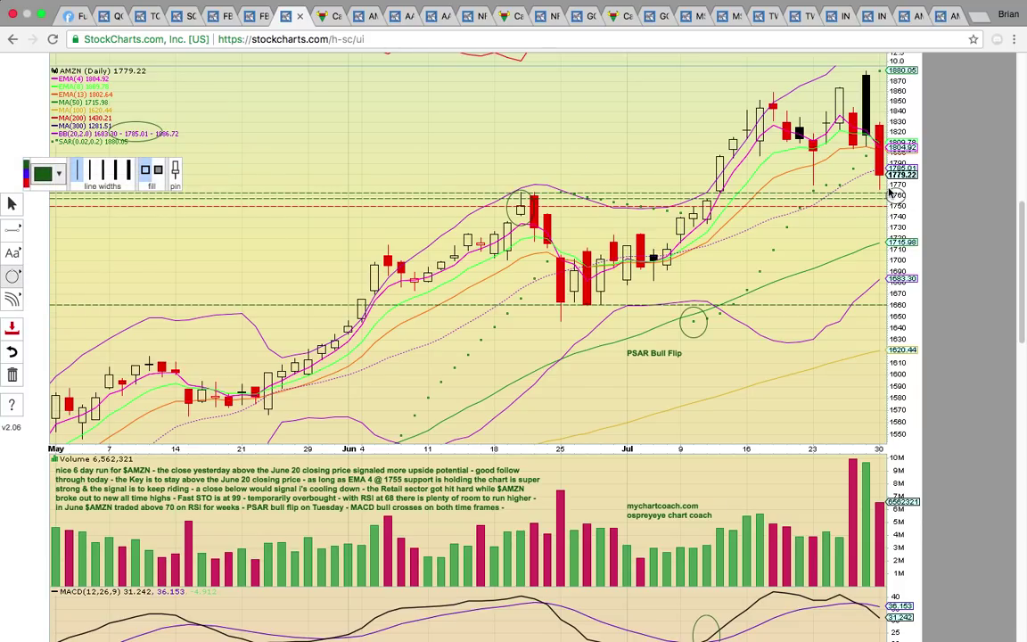
drag(888, 189, 910, 201)
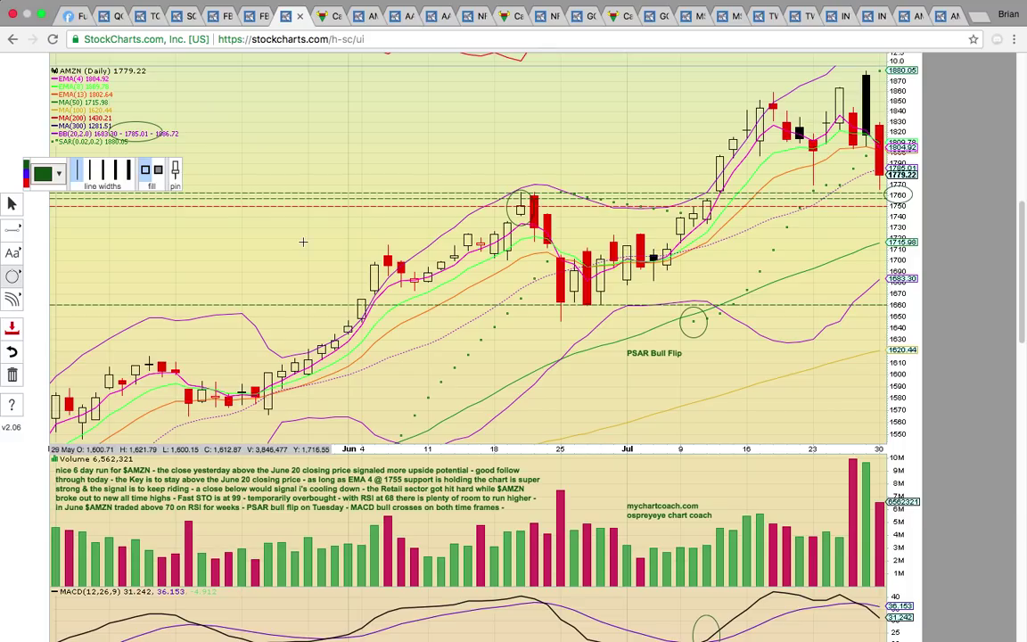
click(12, 203)
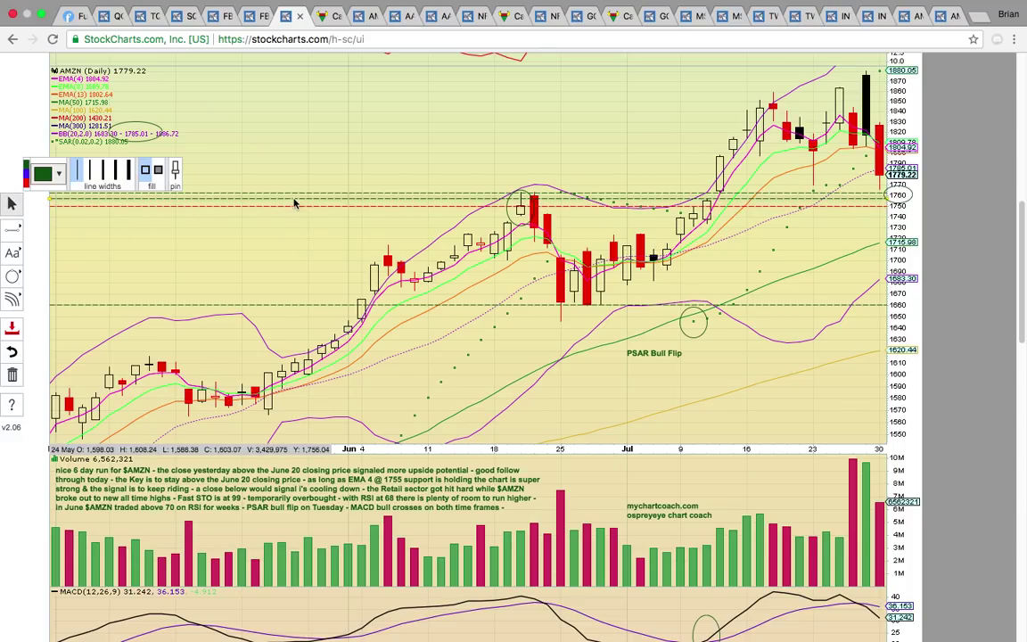
click(341, 209)
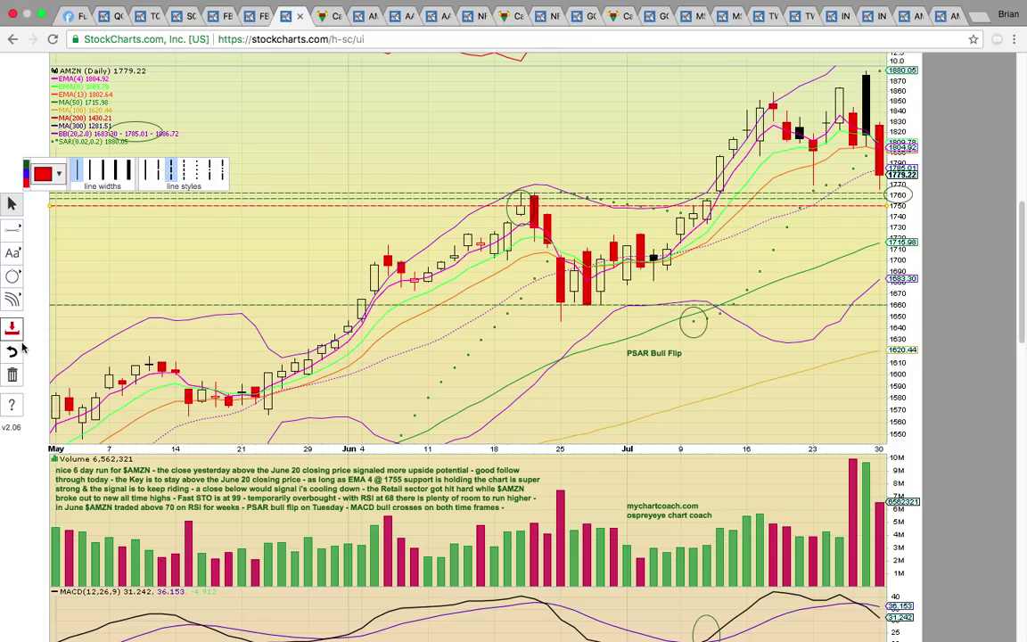
Add green ellipses around the MA(50) axis label and the late-June to early-July candle cluster on the AMZN chart.
click(11, 276)
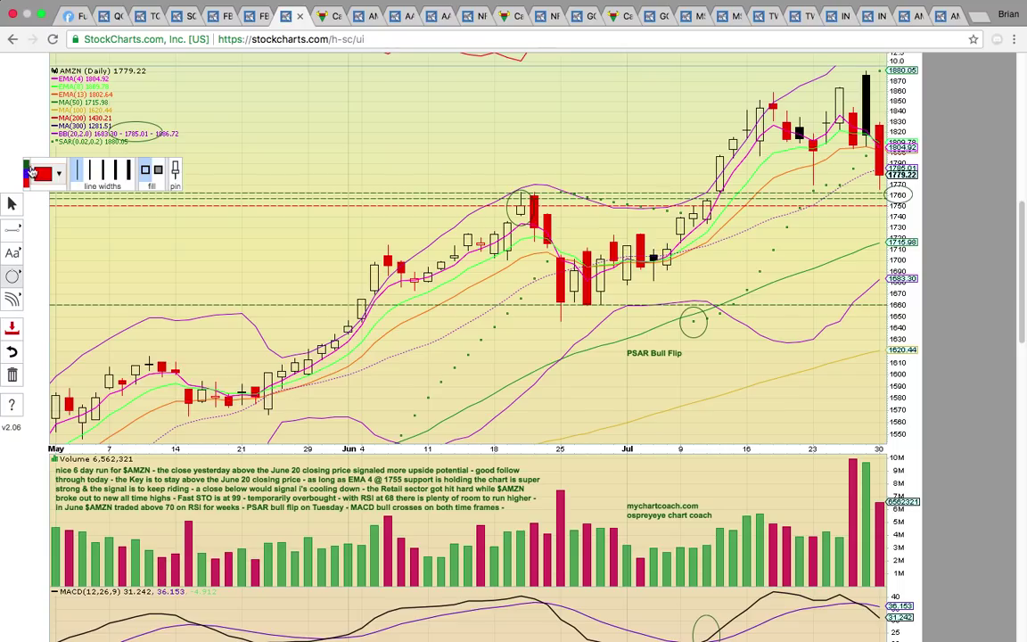
click(28, 168)
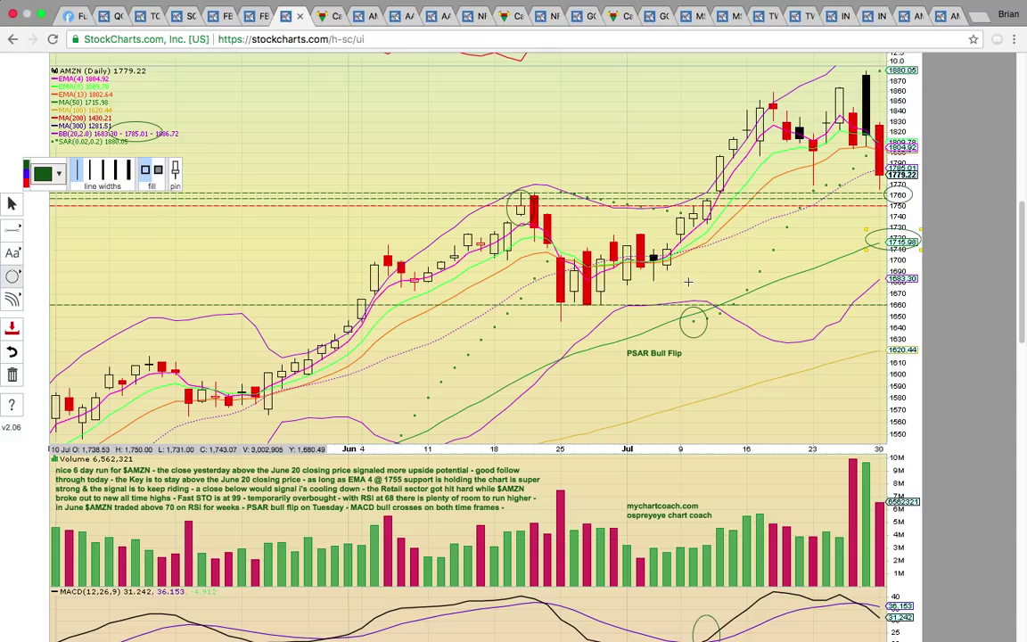
mouse_move(693, 282)
mouse_down()
mouse_move(562, 238)
mouse_move(545, 243)
mouse_up()
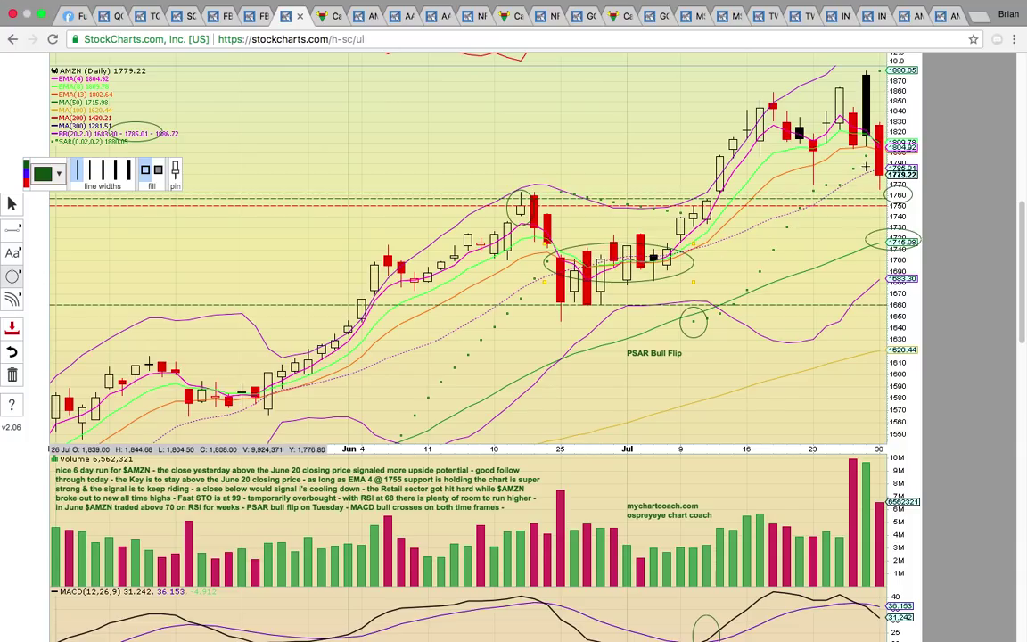
Compare the latest AMZN daily candles with the Bearish One Black Crow pattern description on Candlesticker.
click(330, 16)
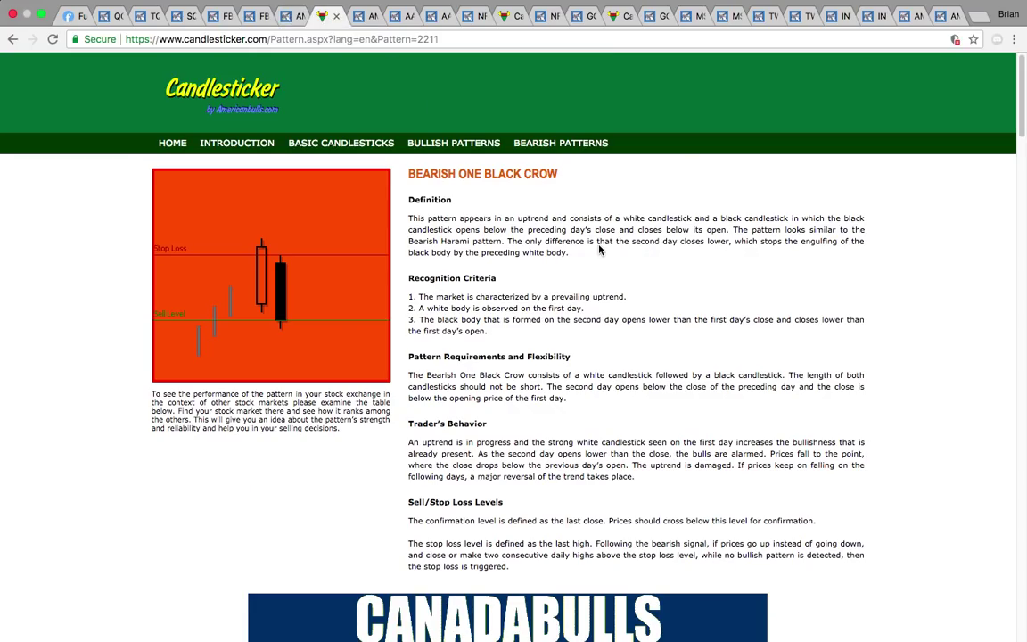
click(293, 18)
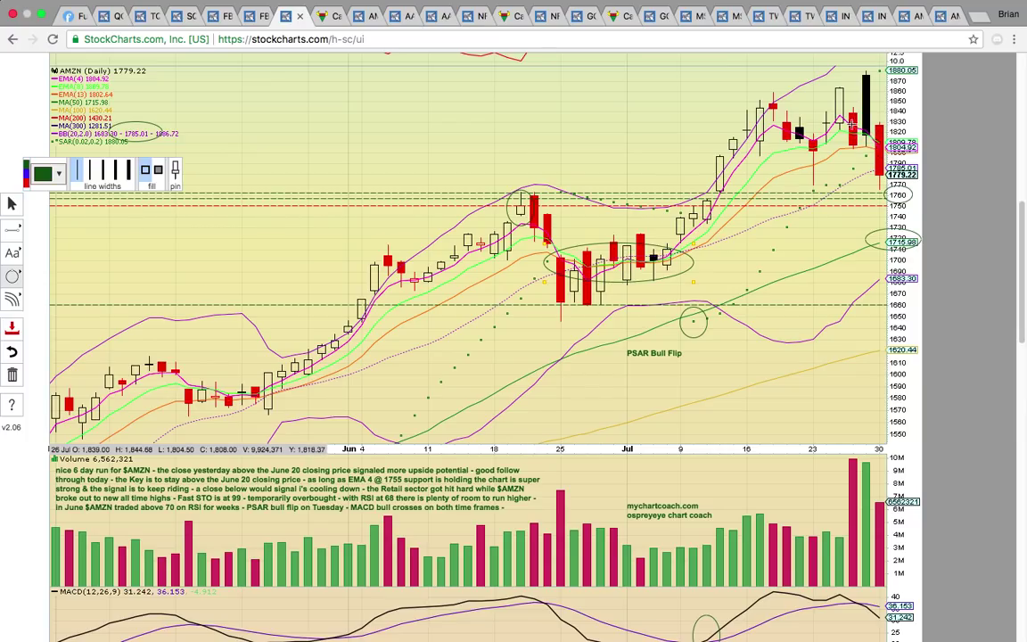
click(324, 16)
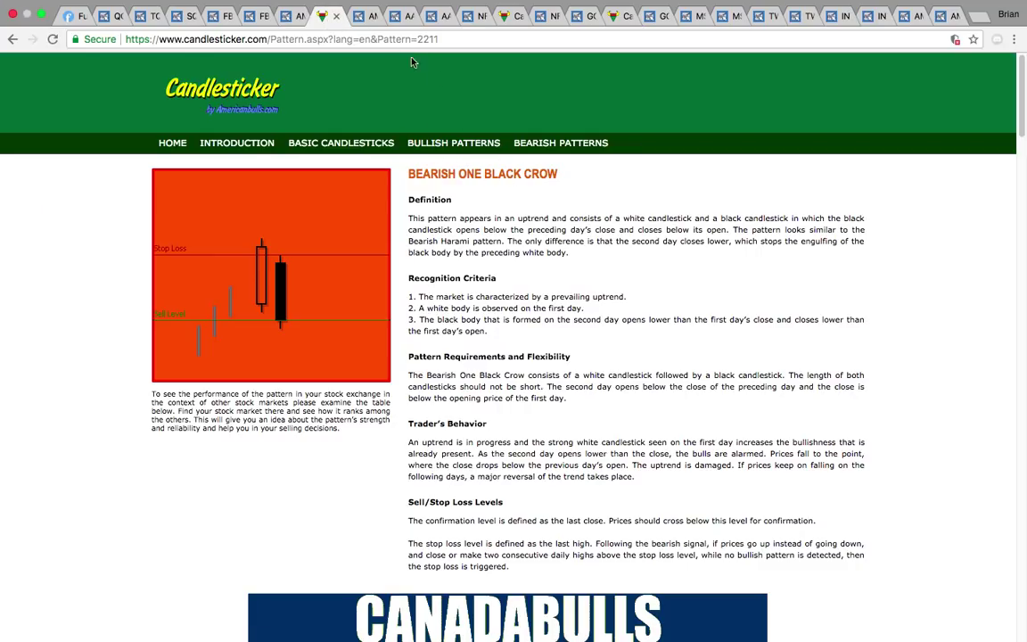
On the AMZN 15-minute chart, circle the 1783.00 Bollinger middle label and the 1806.09 MA(50) label on the price axis.
click(366, 18)
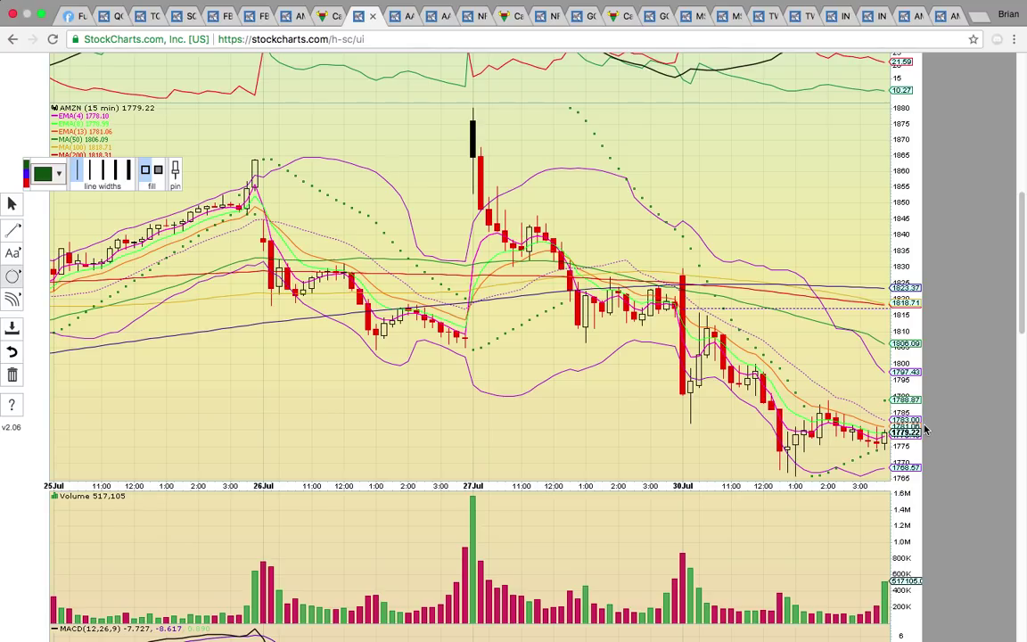
drag(896, 420, 878, 412)
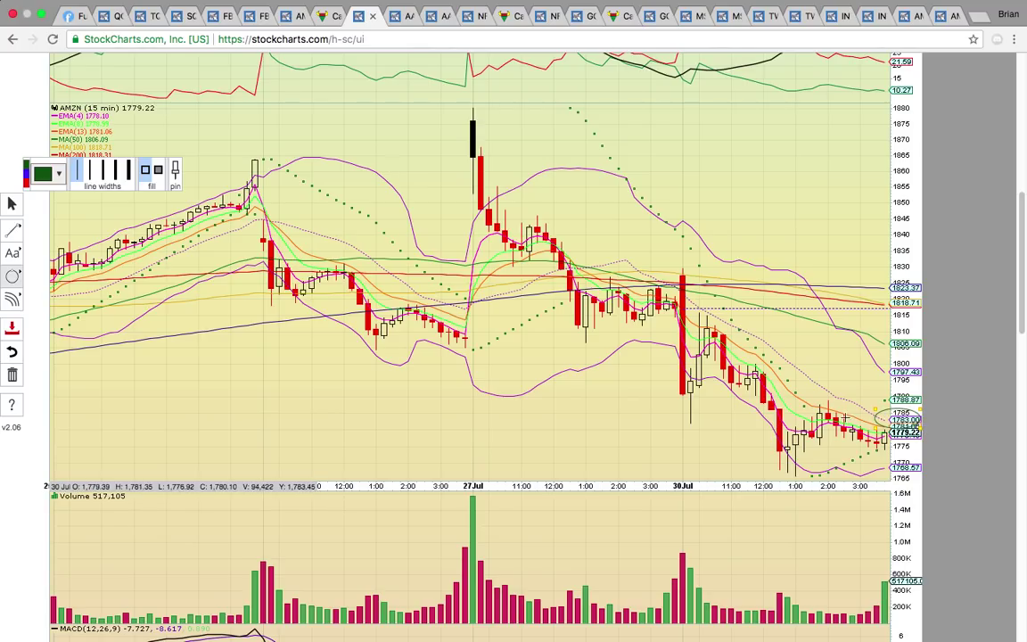
drag(900, 343, 878, 351)
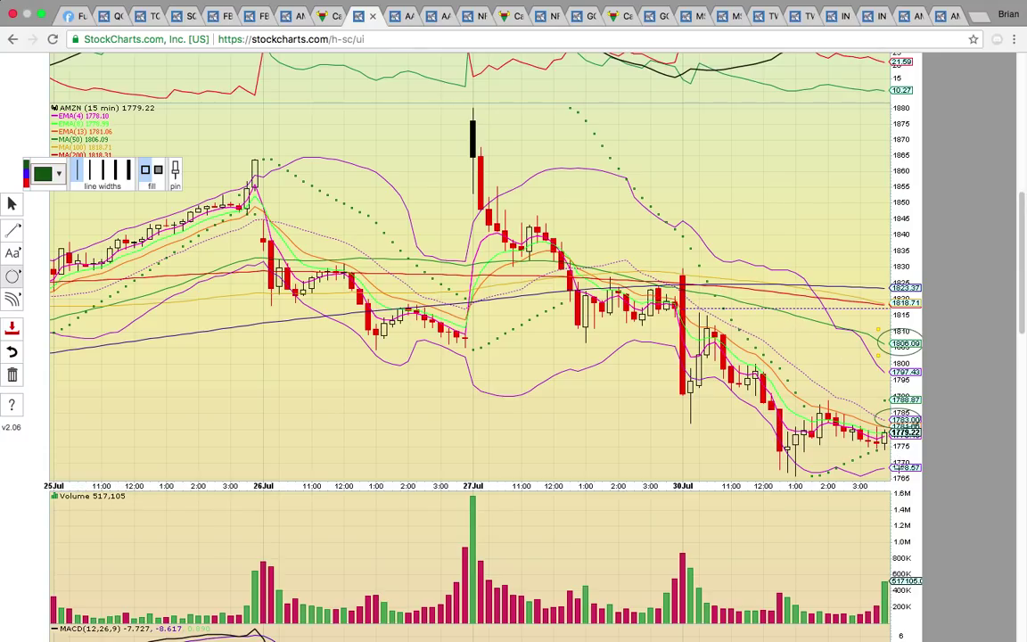
On the AAPL daily chart, circle the MA(50) entry and Bollinger middle value in the legend, plus the 185.05 and 181.70 axis labels.
click(397, 16)
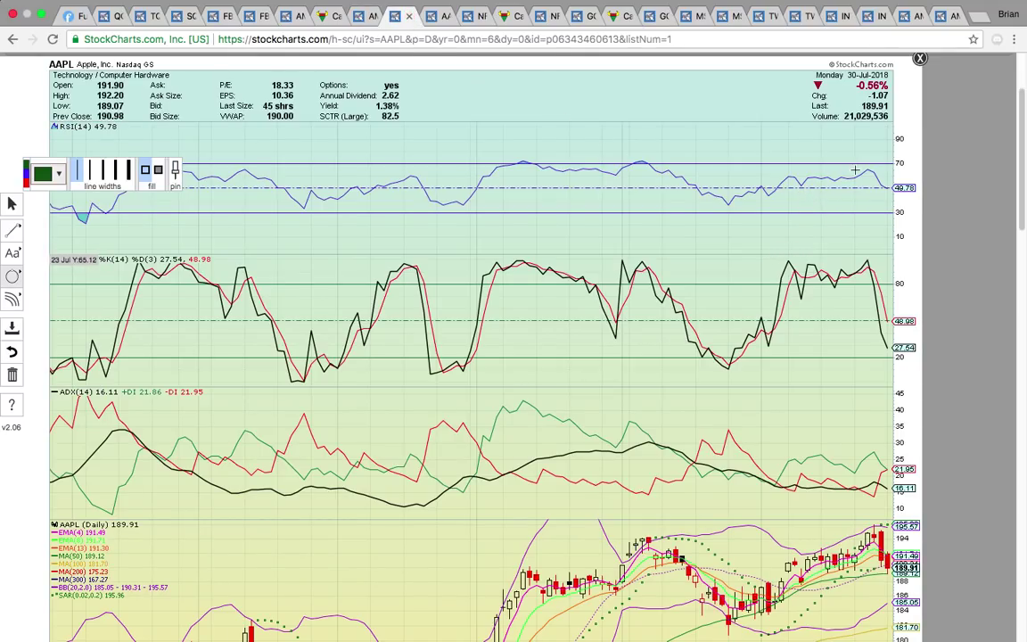
scroll(887, 194, down, 4)
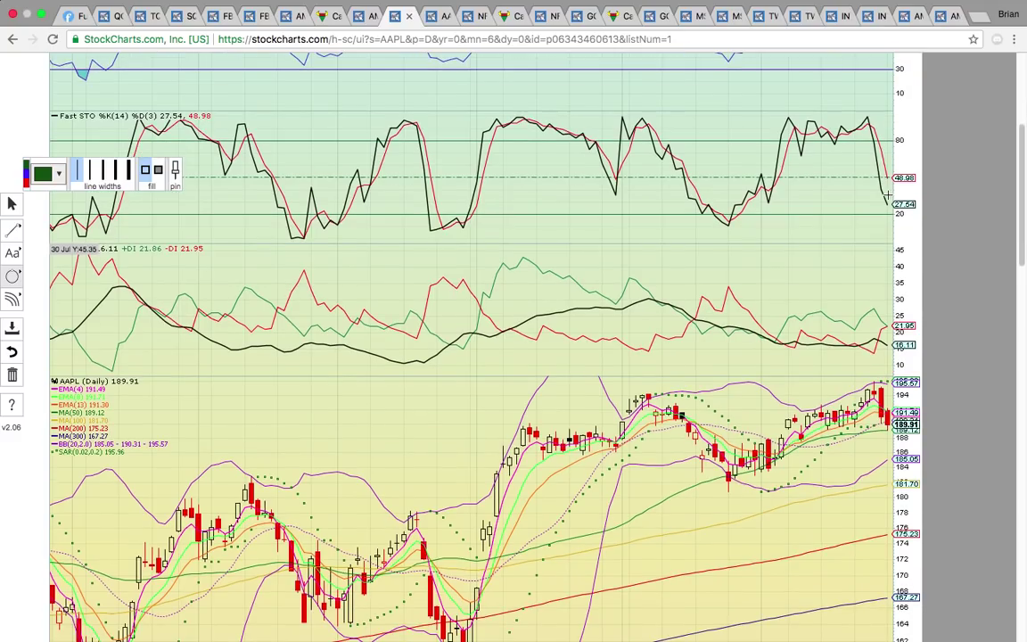
scroll(886, 196, down, 4)
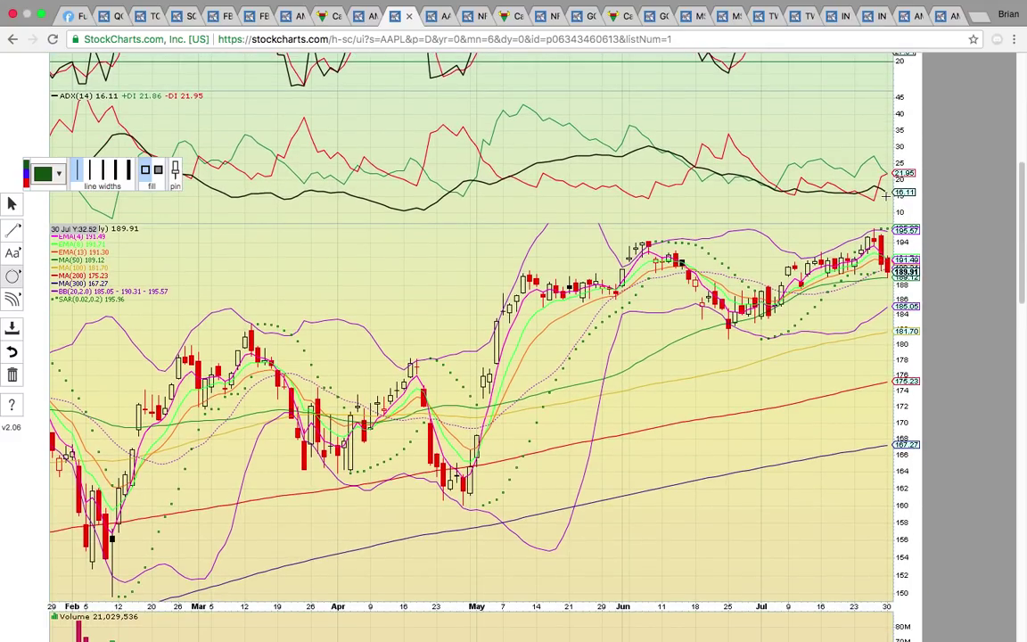
scroll(885, 194, down, 3)
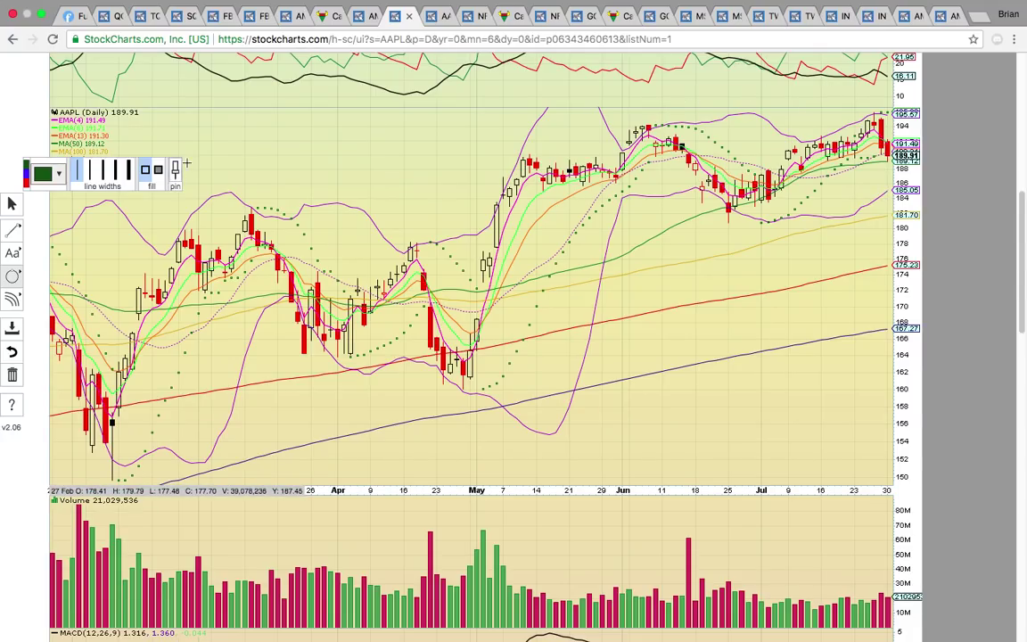
drag(120, 152, 39, 136)
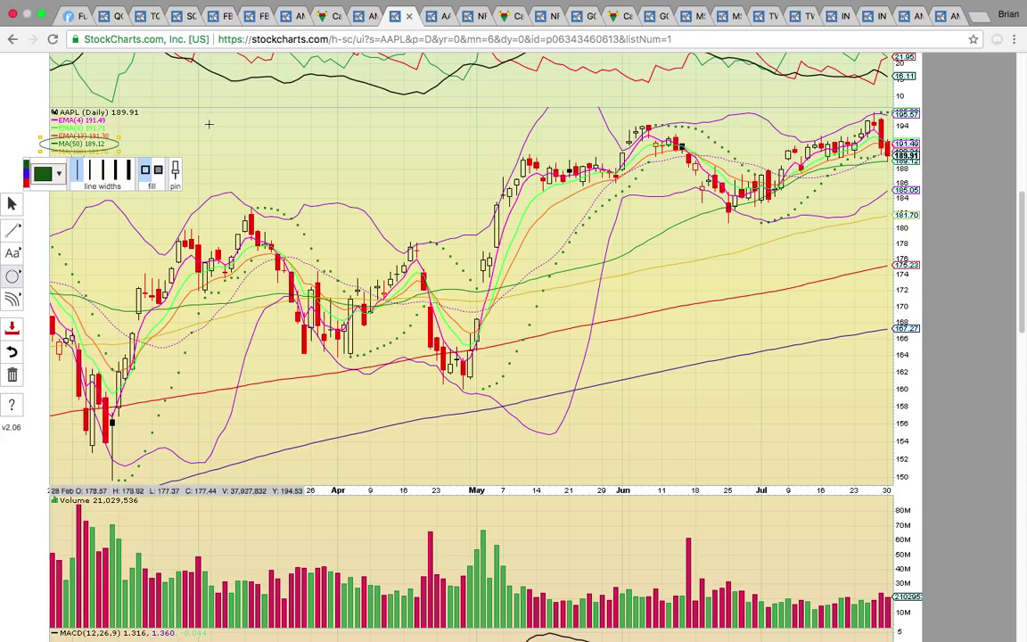
scroll(149, 153, down, 2)
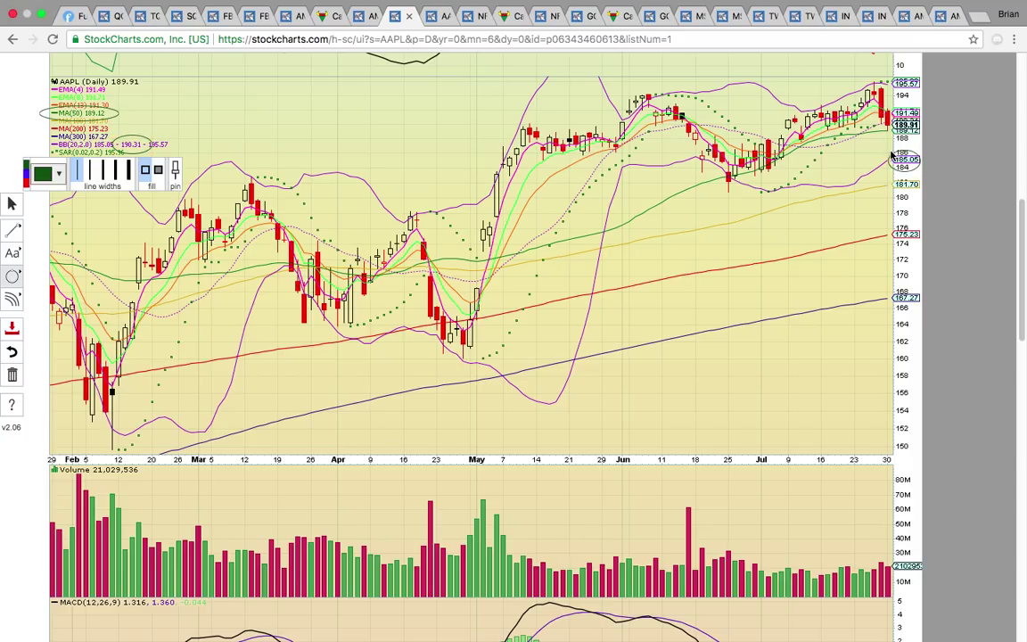
drag(918, 150, 891, 173)
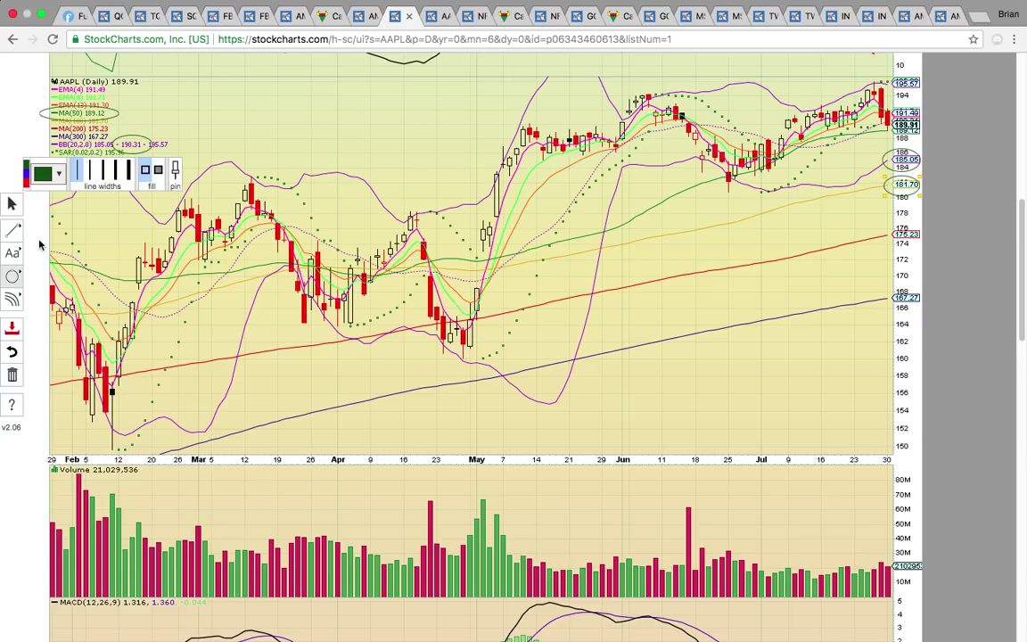
Draw dashed horizontal lines across the AAPL daily chart, a green one at about 182 and a red one at about 194.
click(11, 230)
click(67, 250)
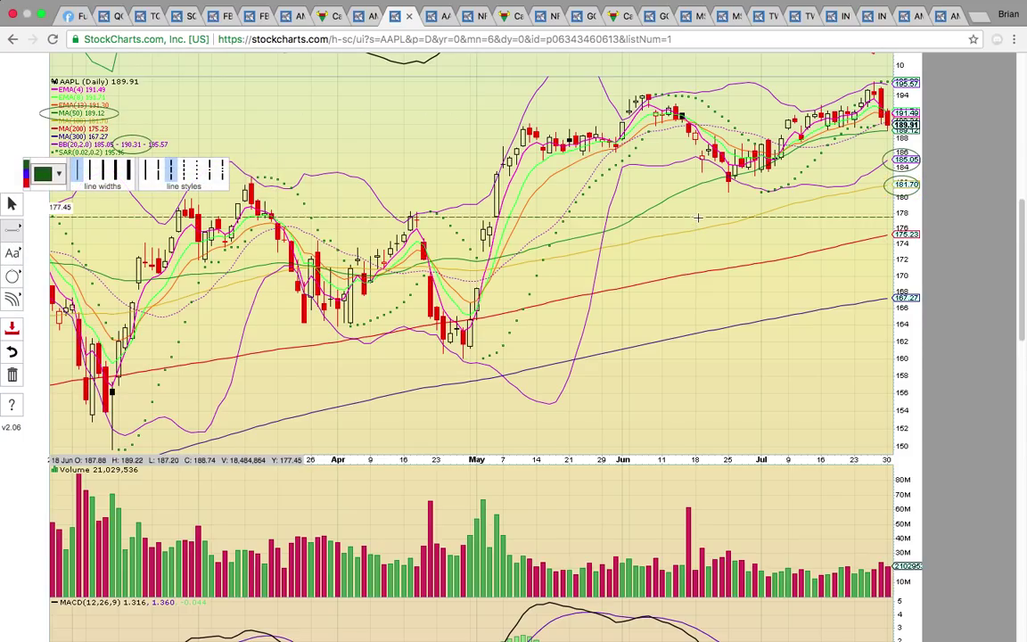
click(711, 184)
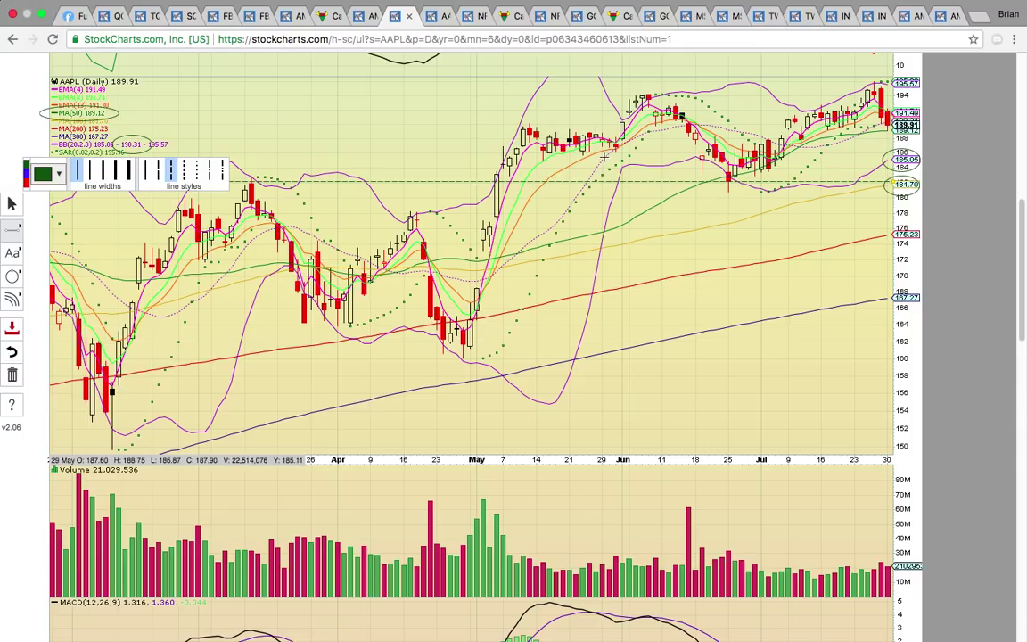
click(511, 99)
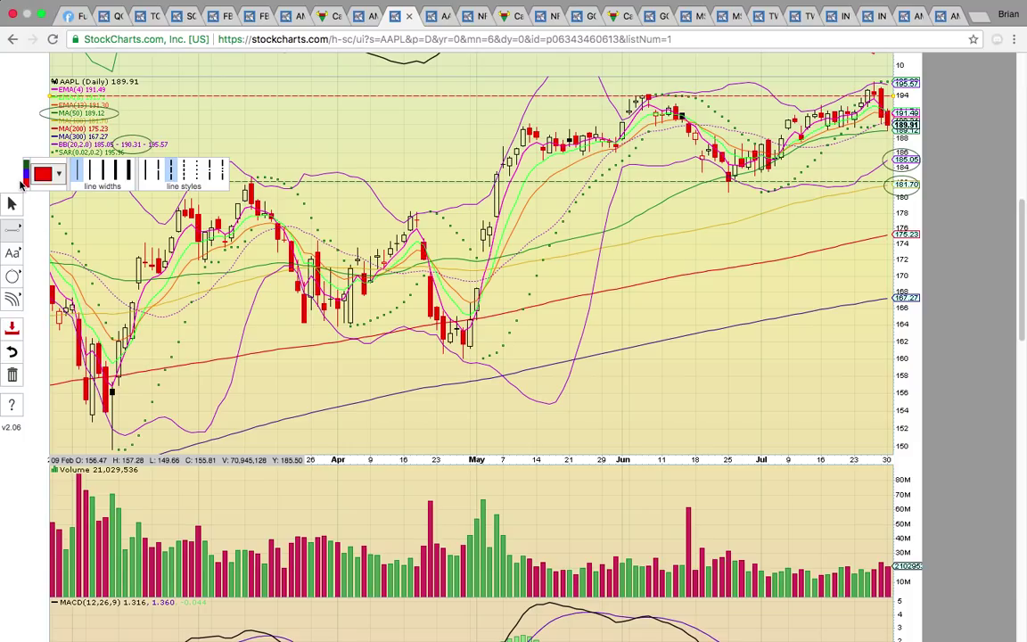
Circle the early-June and late-July highs on the AAPL daily chart and add another red dashed horizontal line just above 194.
click(13, 276)
click(46, 298)
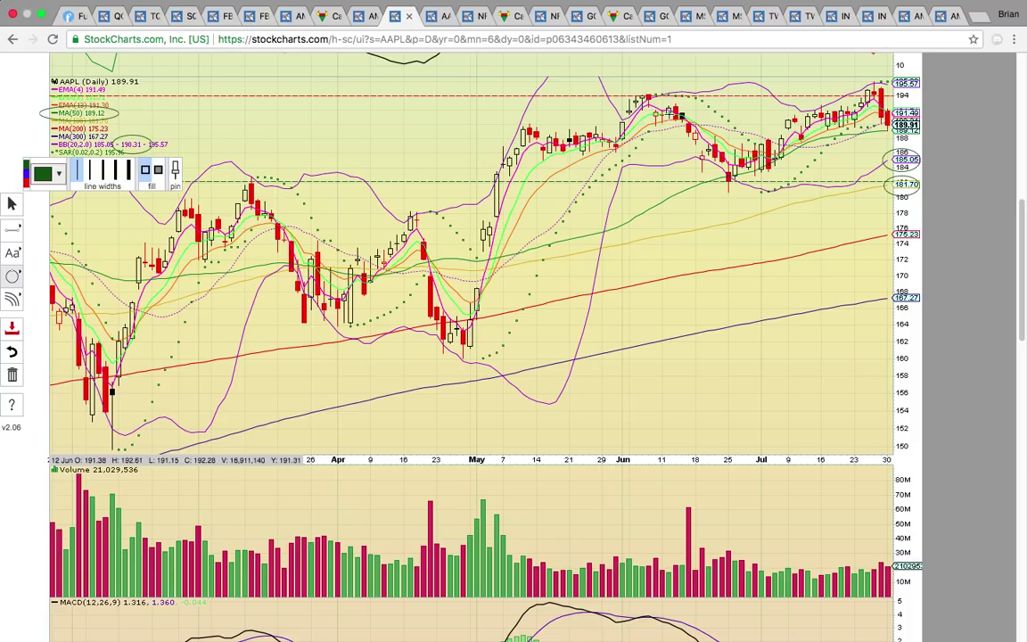
drag(657, 115, 624, 89)
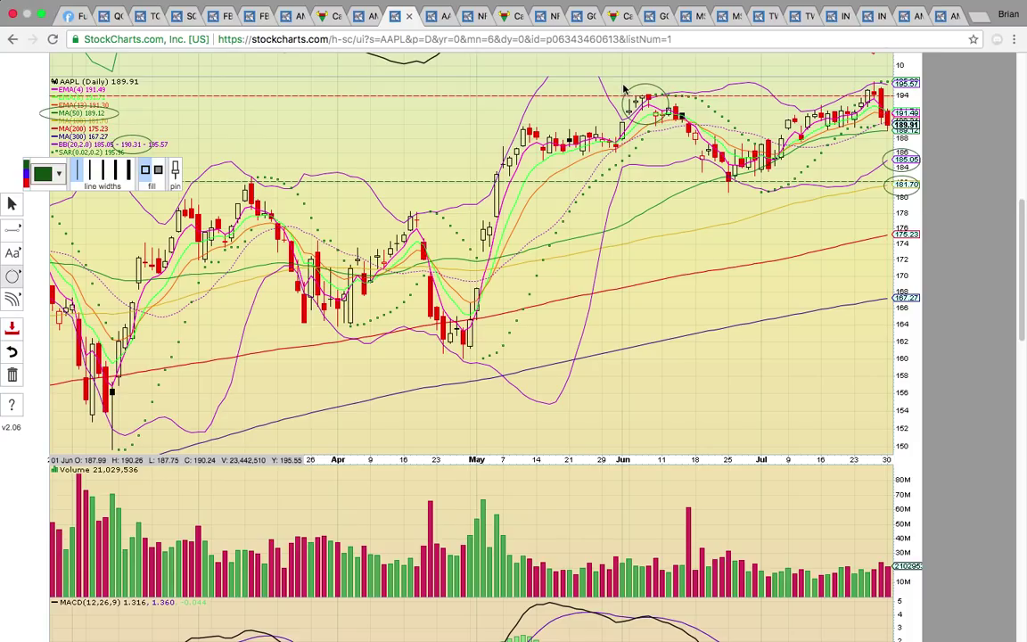
drag(856, 78, 888, 103)
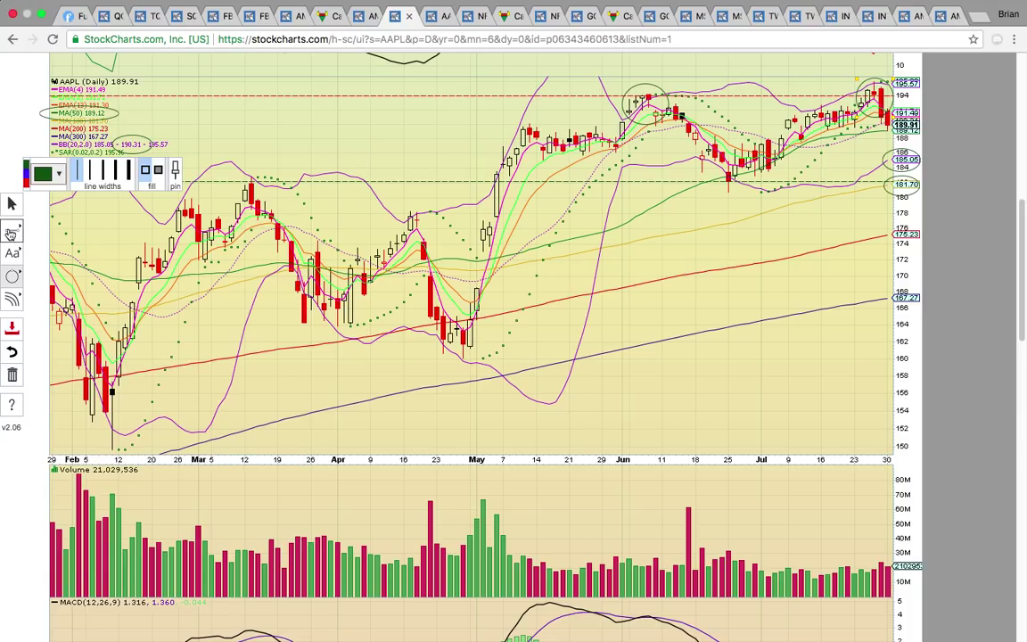
click(10, 233)
click(62, 269)
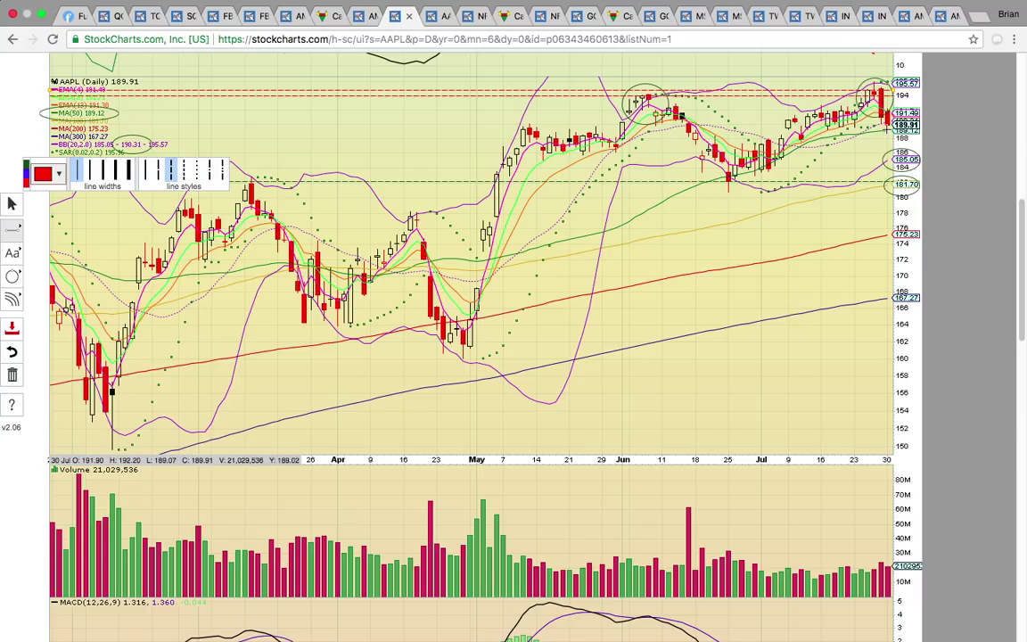
On the AAPL 15-minute chart, circle the final 30 July candles and add dashed horizontal lines, green at about 189.50 and red at about 190.
click(443, 24)
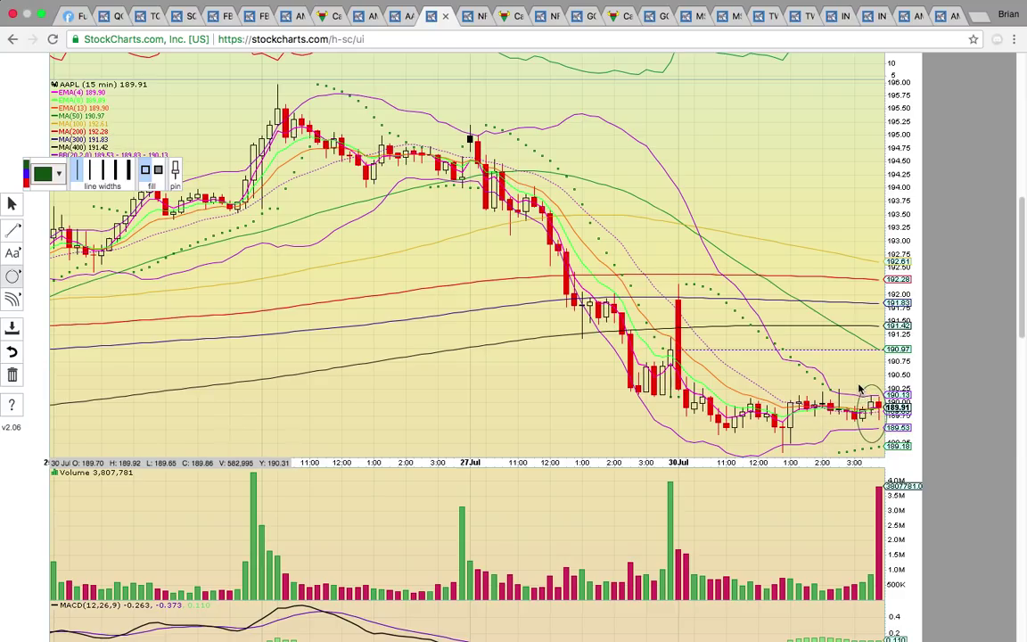
drag(856, 384, 885, 446)
click(13, 229)
click(53, 280)
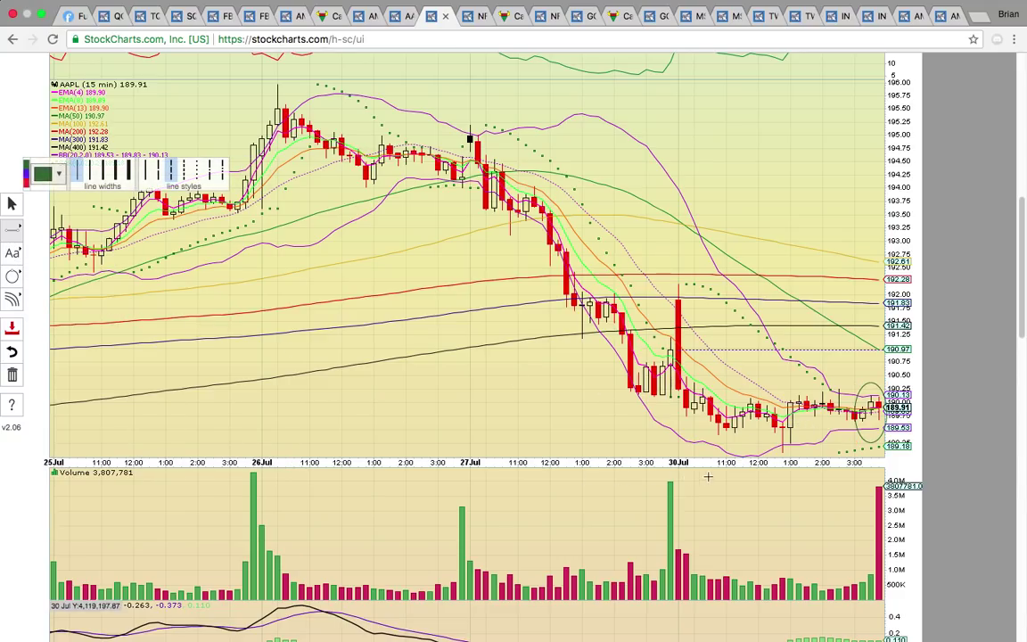
click(758, 430)
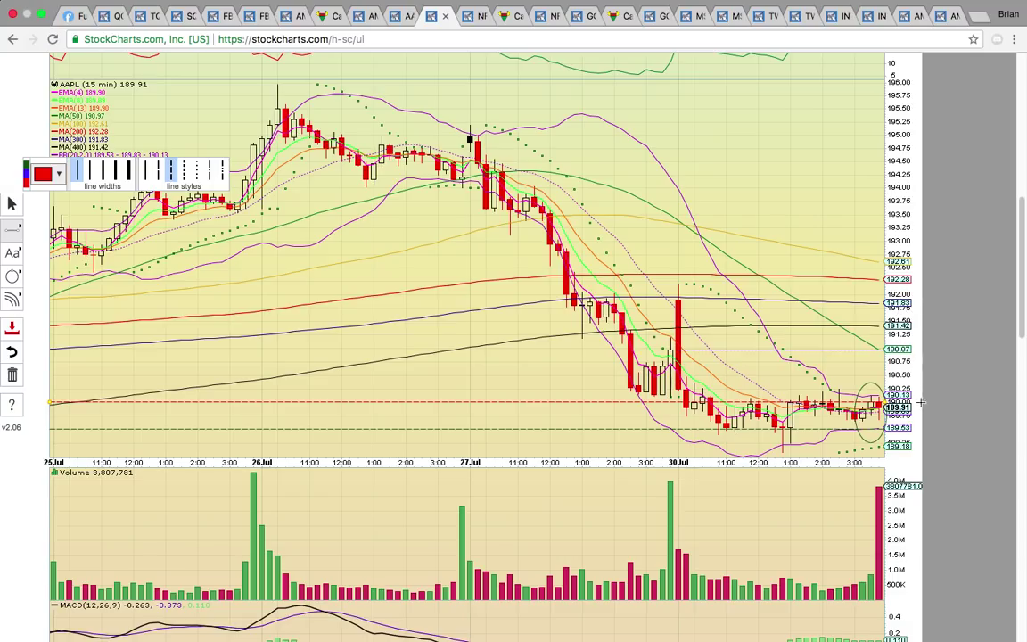
On the NFLX daily chart, circle the 29.99 RSI label, the 1.10 Fast STO label and the late-March to early-April stochastic lows.
click(470, 16)
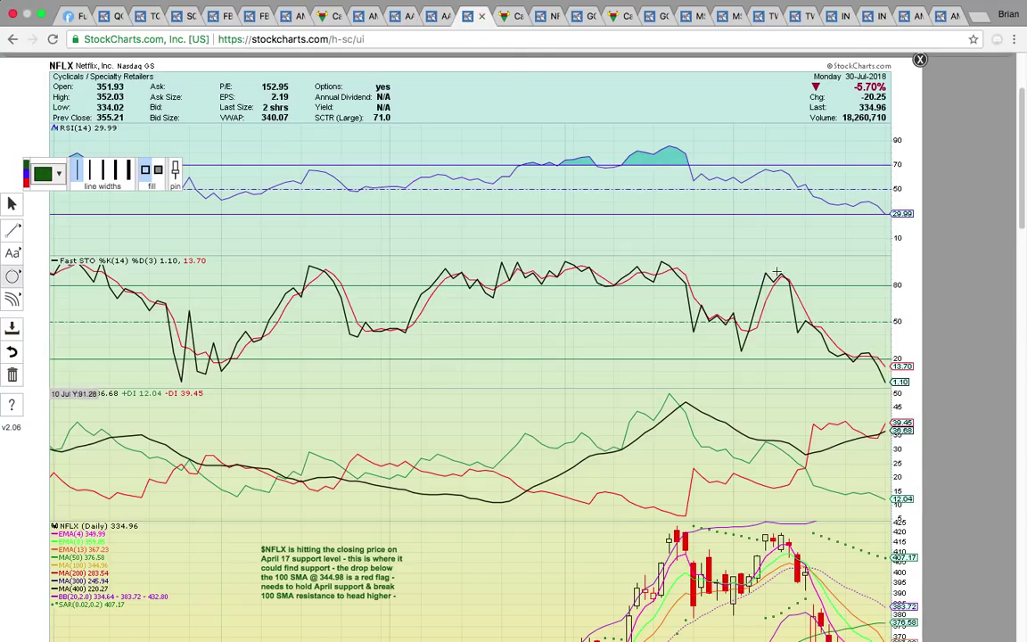
scroll(778, 272, down, 1)
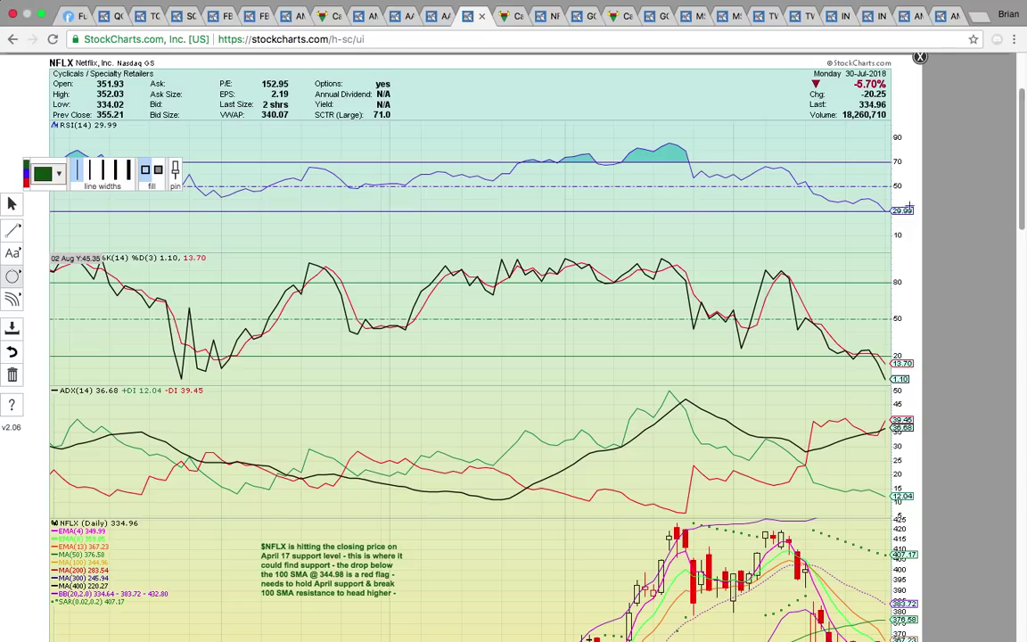
drag(880, 205, 881, 206)
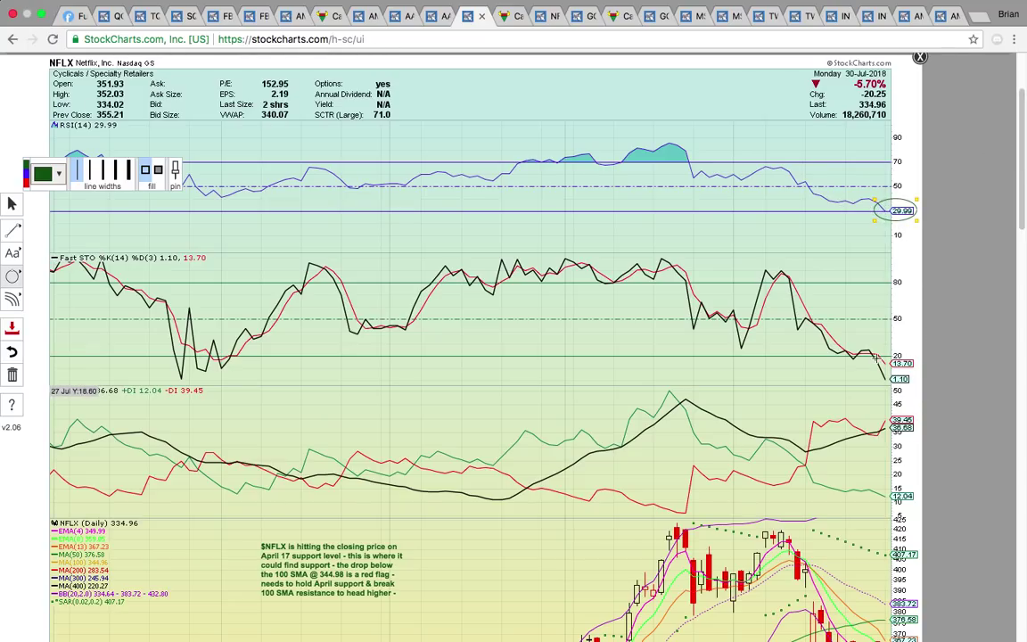
drag(918, 390, 861, 360)
drag(253, 391, 146, 351)
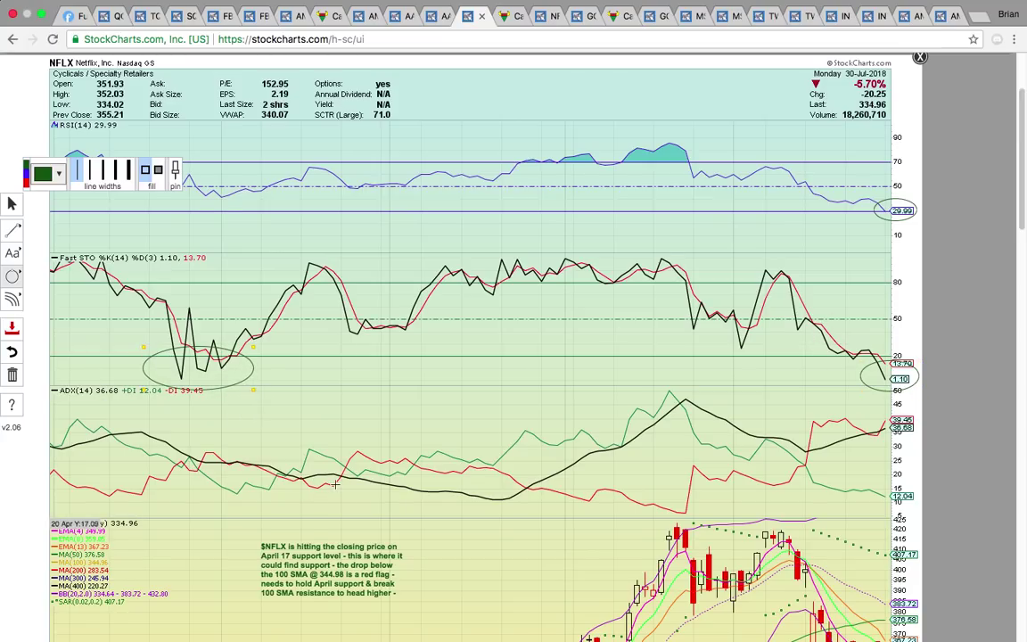
Circle the 334.96 price, 344.96 MA(100) and 283.54 MA(200) axis labels on the NFLX daily price chart.
scroll(338, 484, down, 5)
scroll(629, 390, down, 3)
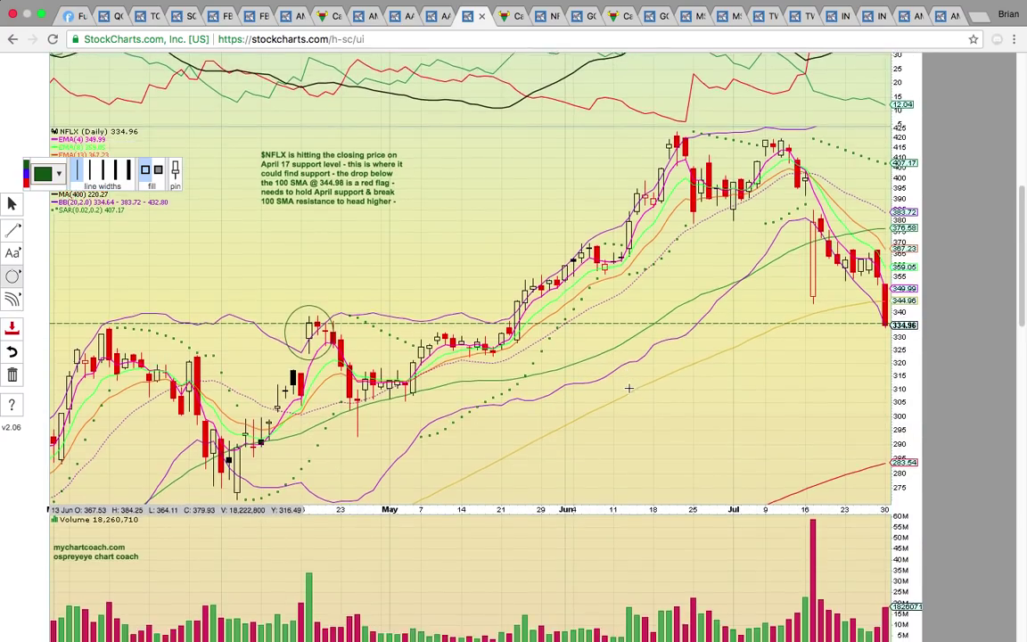
scroll(630, 386, down, 1)
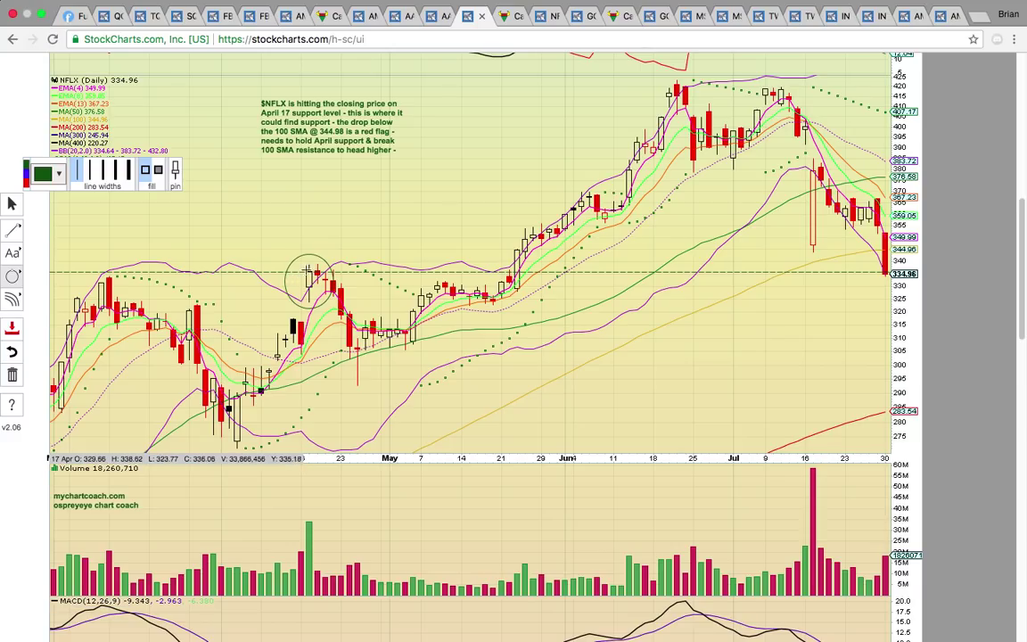
click(100, 267)
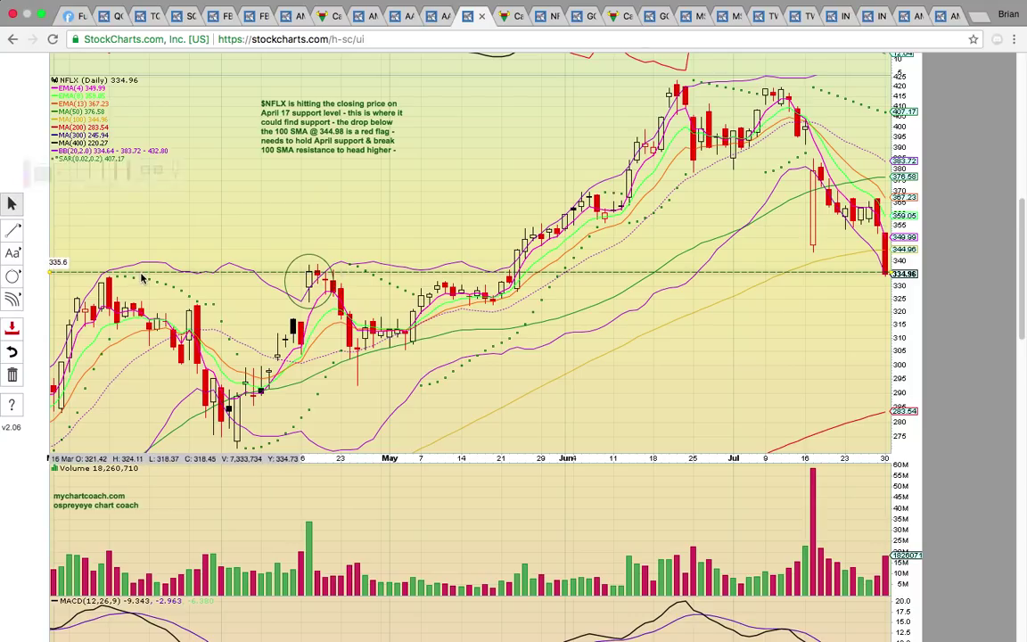
click(12, 275)
click(61, 298)
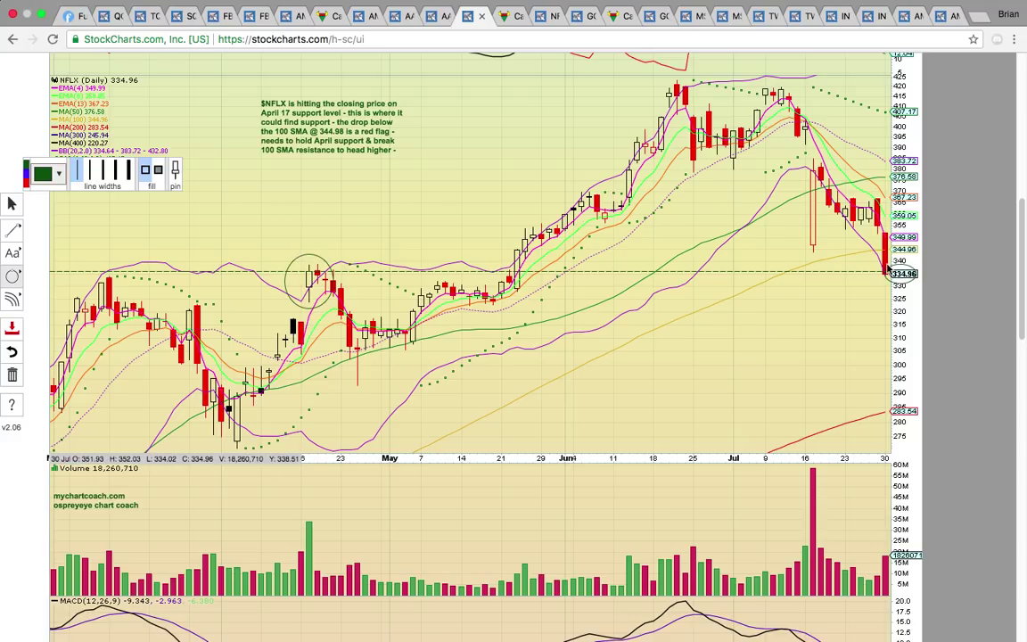
drag(871, 265, 923, 285)
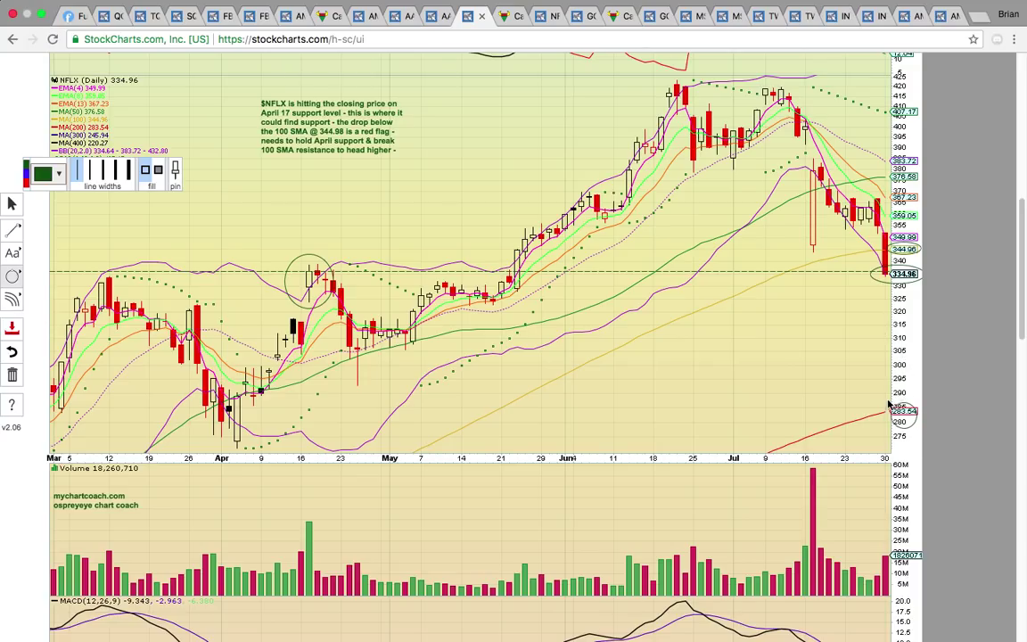
drag(878, 396, 920, 428)
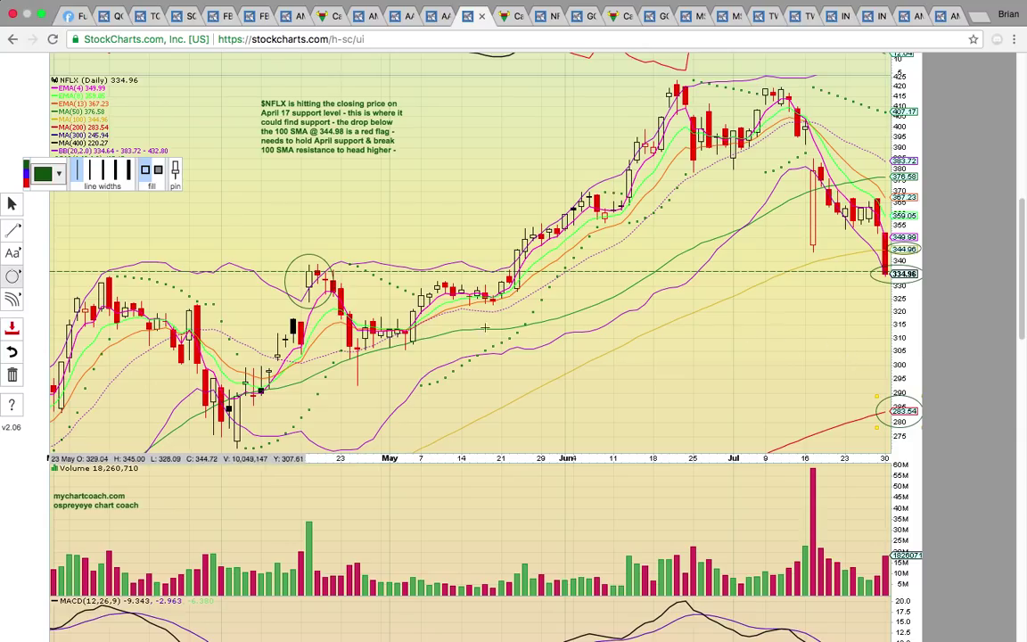
Draw green dashed horizontal lines at about 330 and 305 on the NFLX daily price chart.
click(13, 230)
click(72, 275)
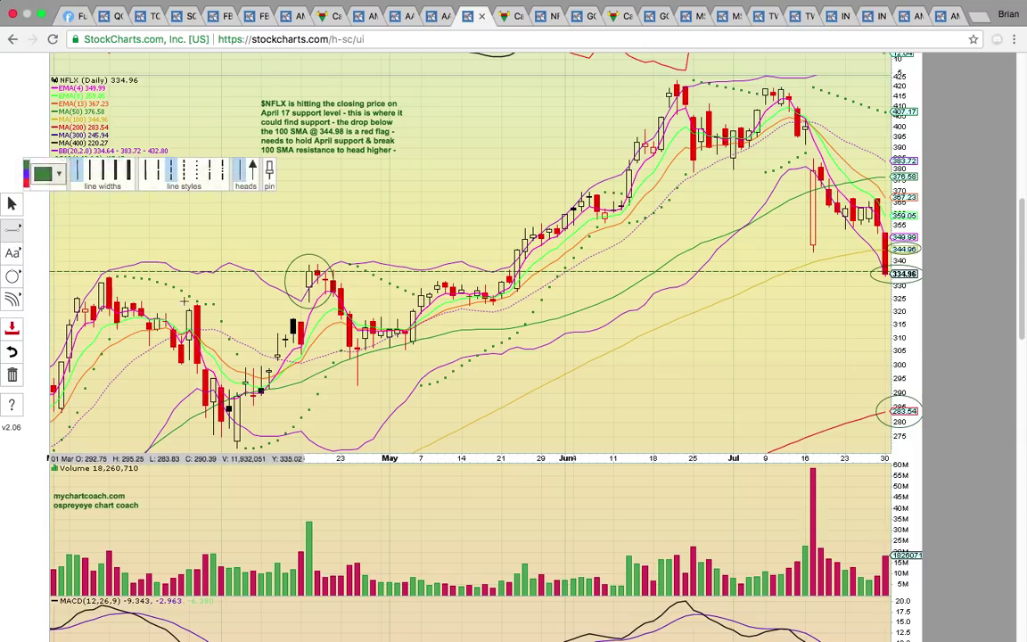
click(526, 285)
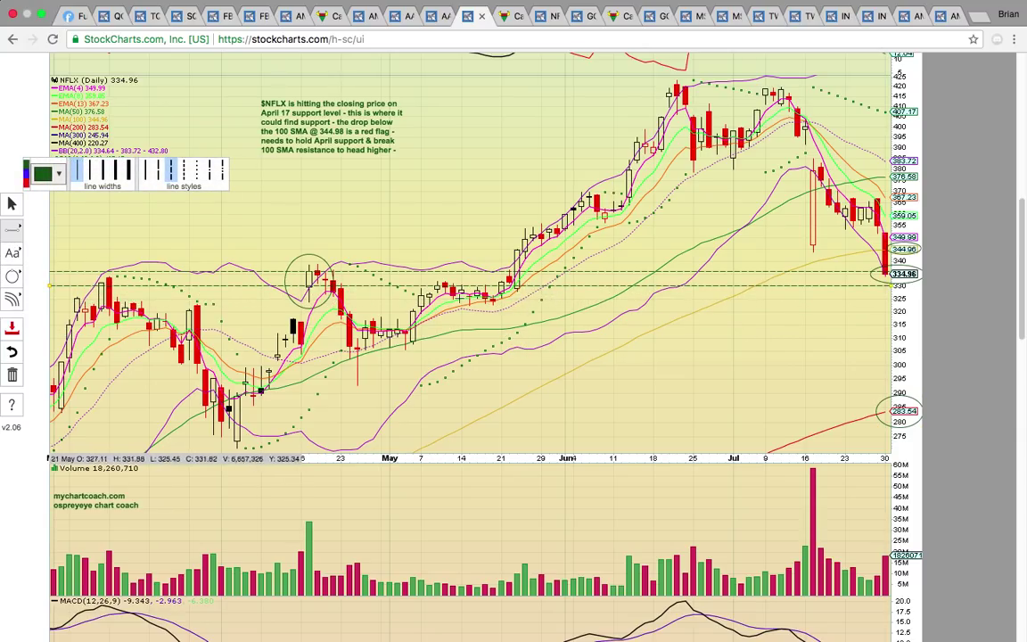
click(461, 351)
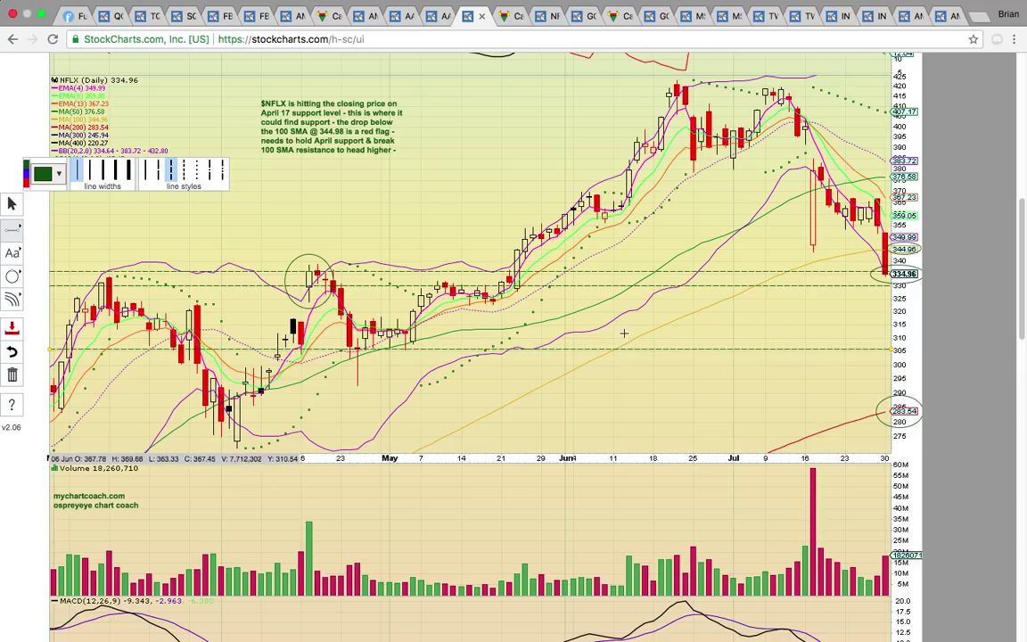
Compare the latest NFLX daily candles with the Bearish Engulfing pattern description on Candlesticker.
click(509, 18)
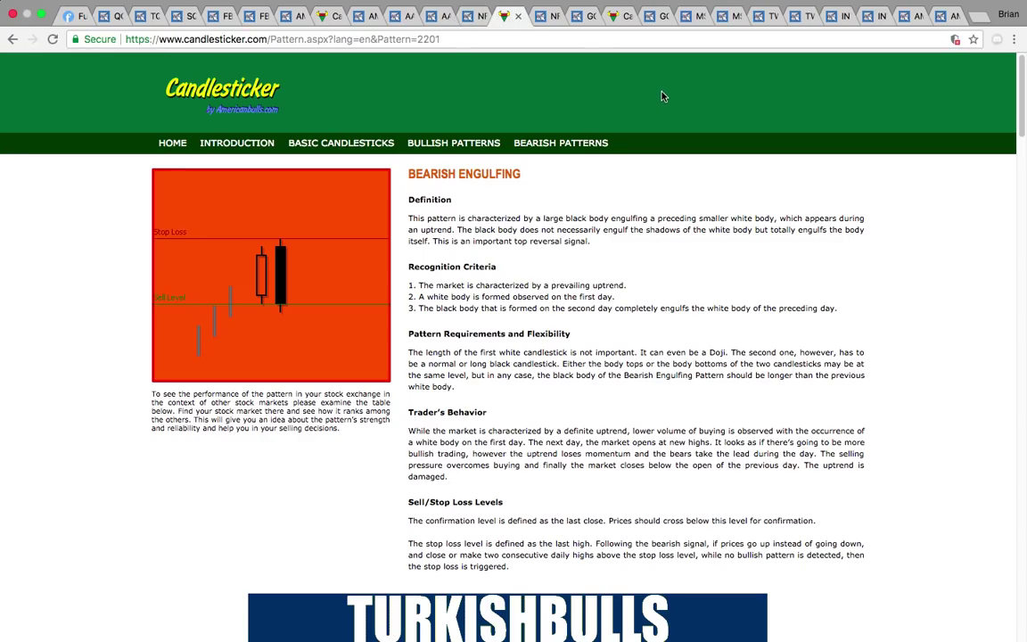
click(476, 20)
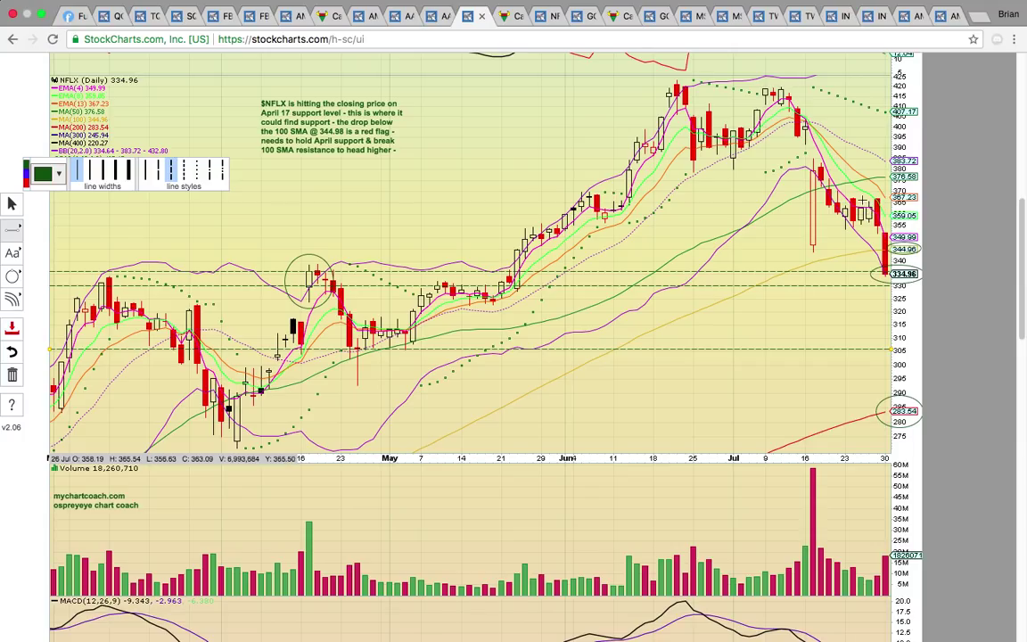
click(505, 17)
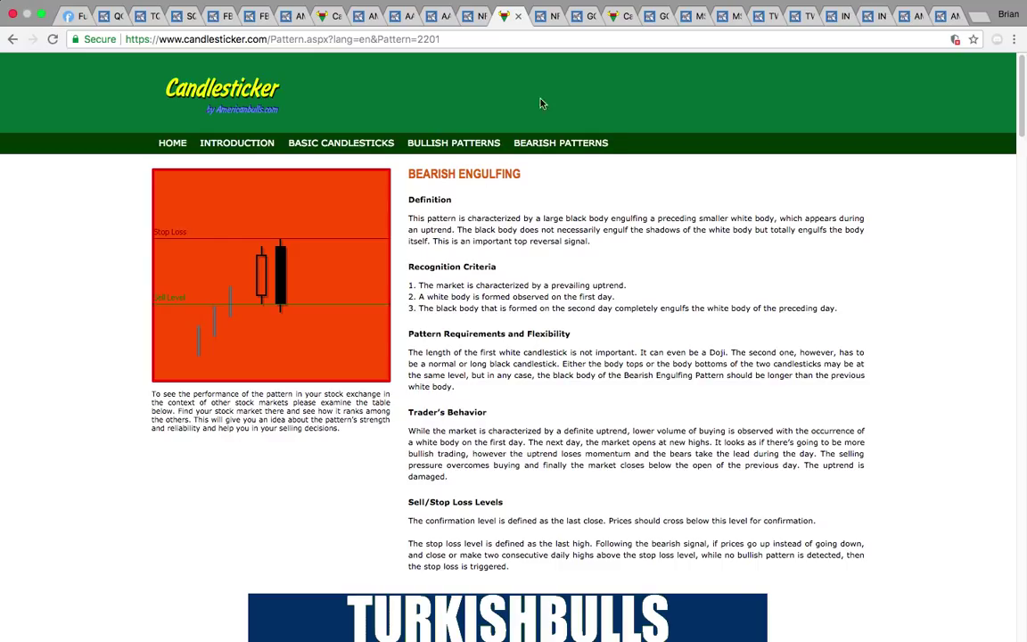
On the NFLX 15-minute chart, circle the 30 July morning rebound and draw green dashed horizontal lines at about 342.5 and 347.27.
click(552, 25)
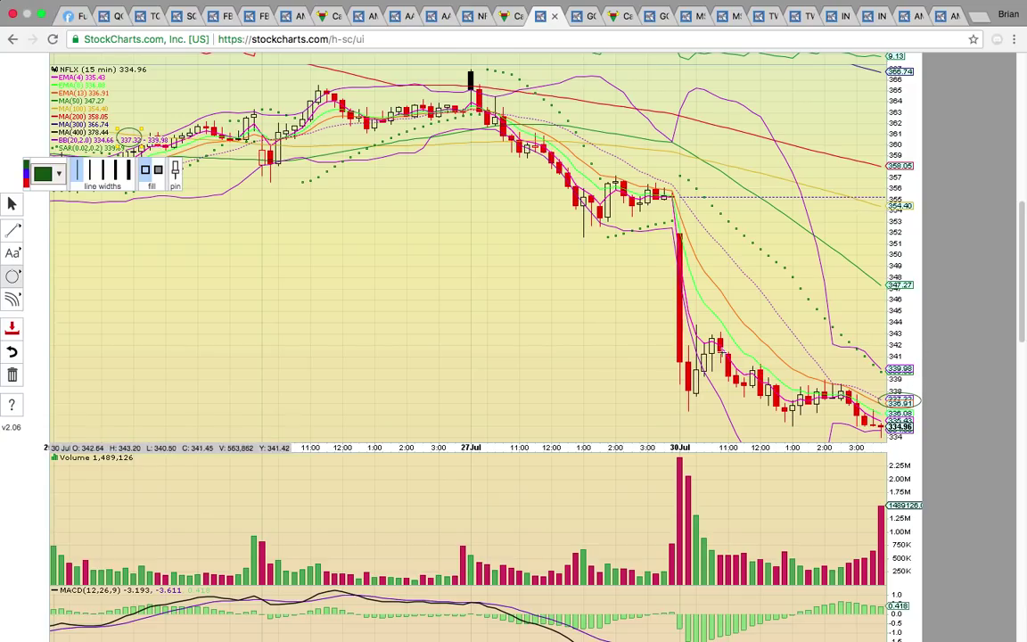
drag(696, 332, 728, 361)
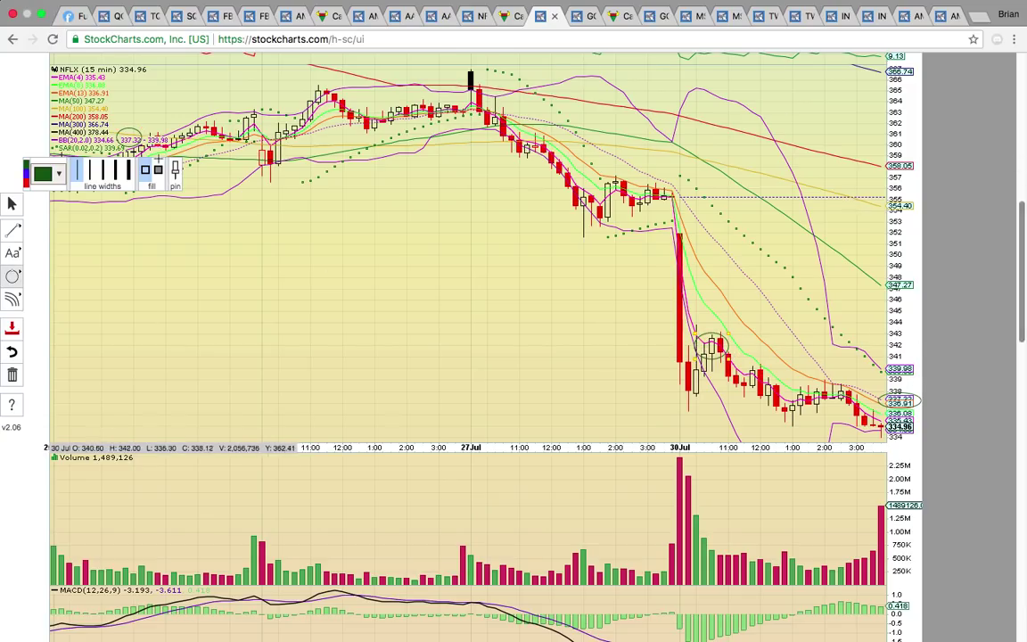
click(13, 230)
click(61, 277)
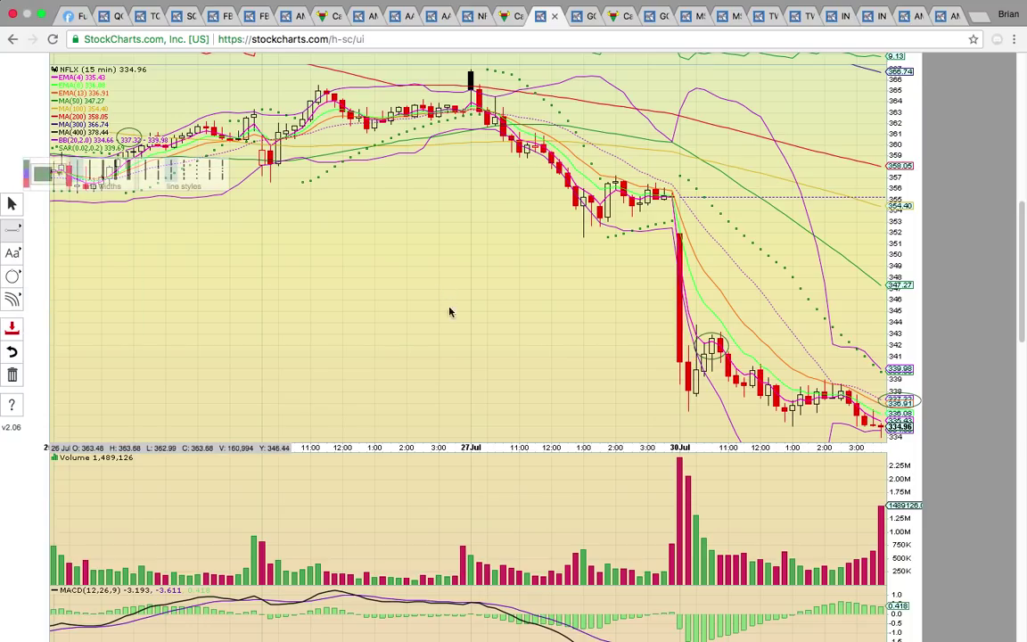
click(473, 339)
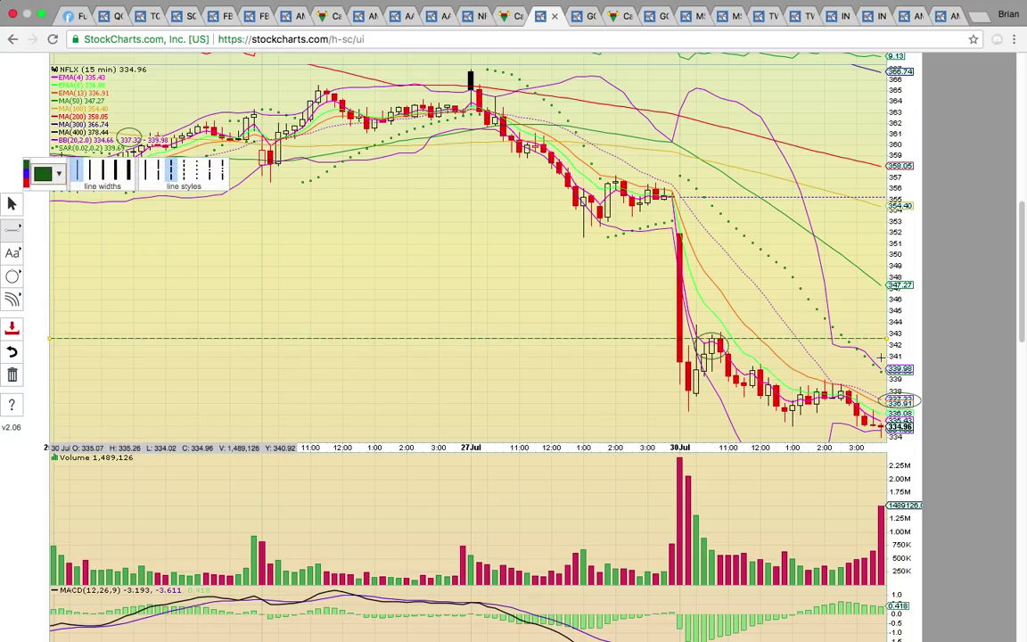
click(842, 287)
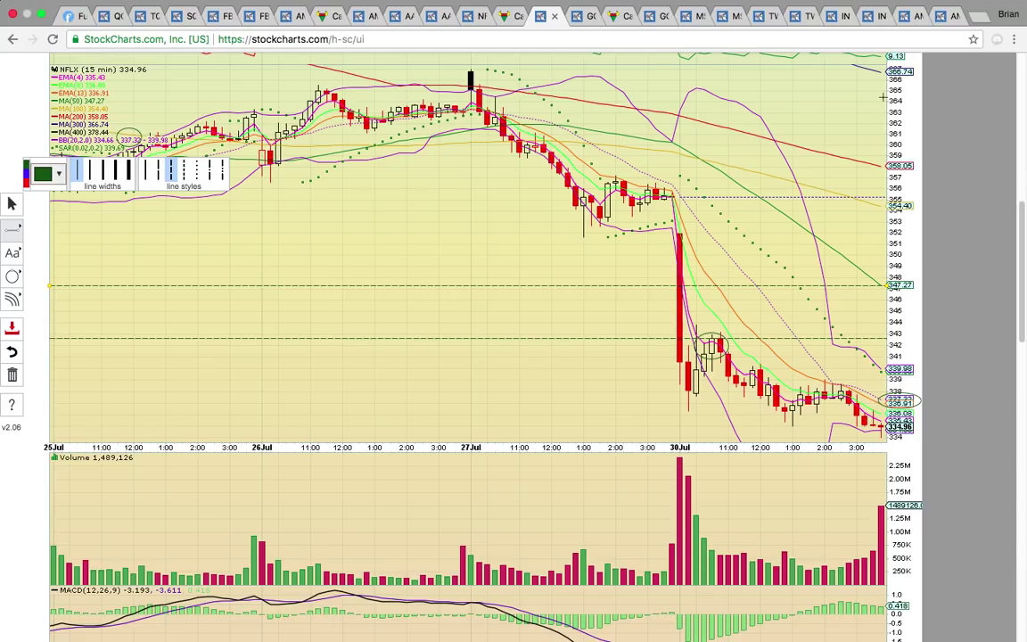
Compare the latest GOOGL daily candles and gap area with the Bearish Engulfing pattern description on Candlesticker.
click(584, 17)
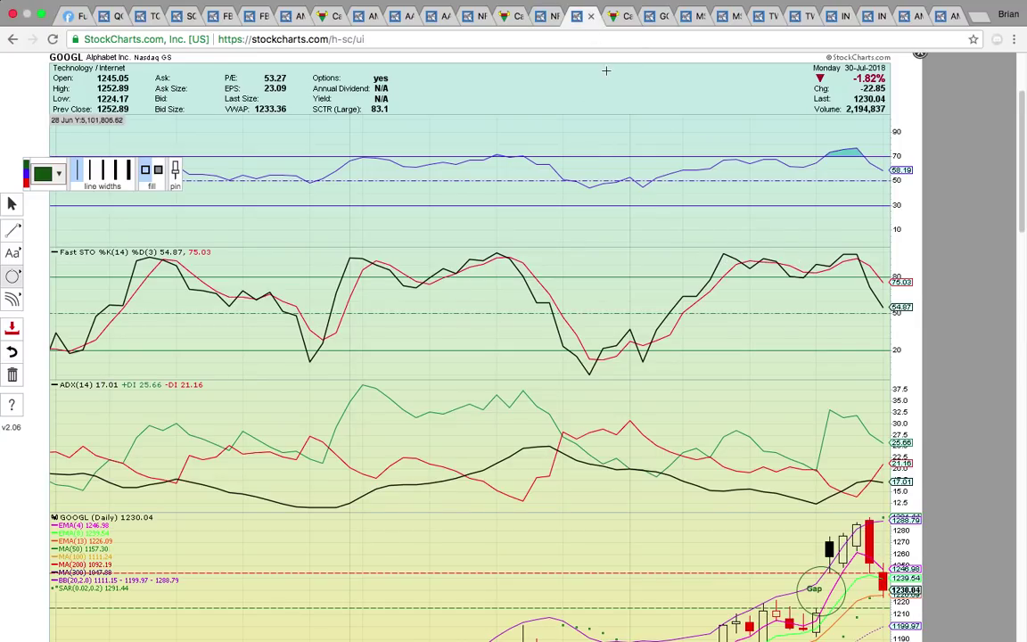
click(618, 23)
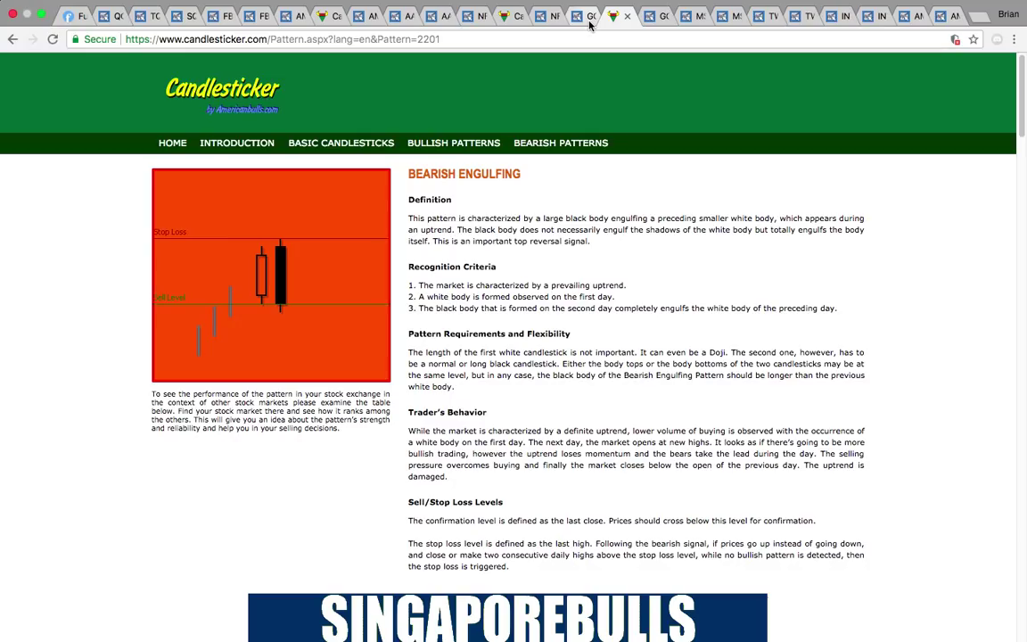
click(589, 22)
scroll(784, 364, down, 6)
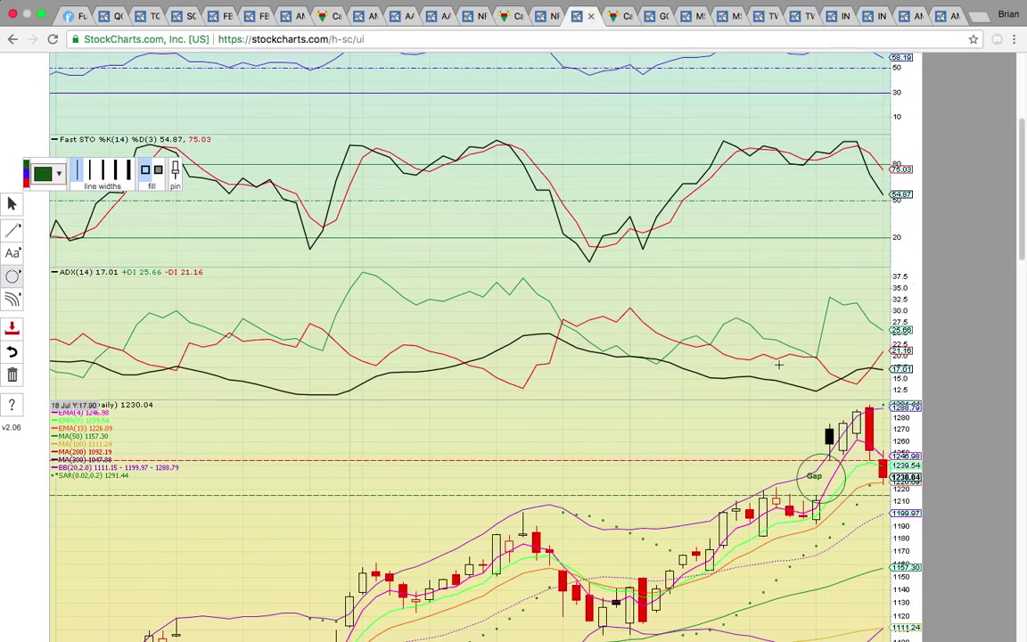
scroll(796, 360, down, 3)
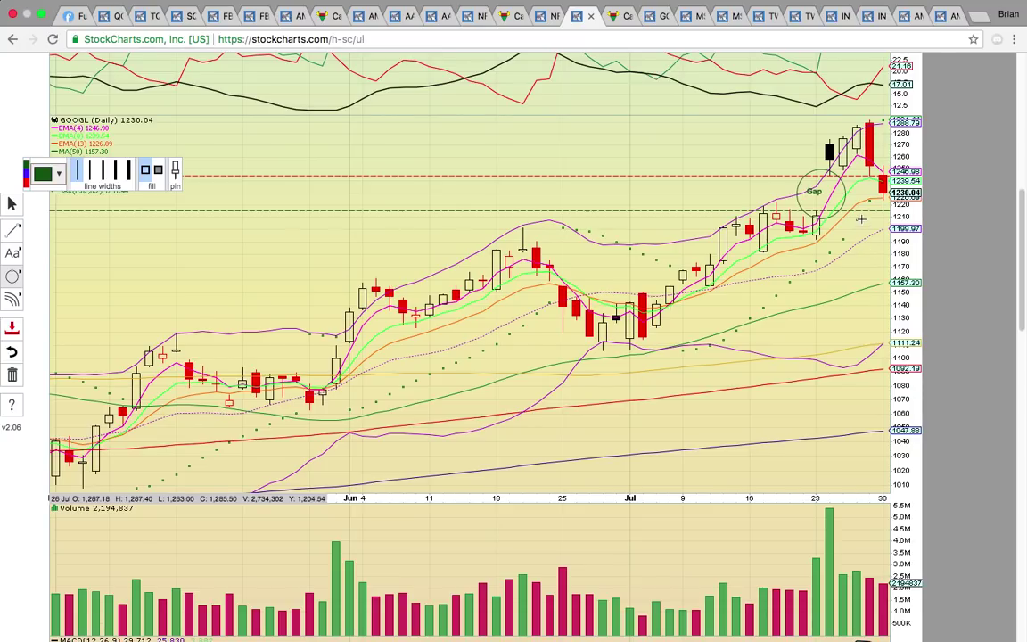
On the GOOGL daily chart, circle the EMA(4) and EMA(13)/MA(50) legend entries, the 1199.97 and 1157.30 labels, and the 25 June, 28 June and 6 July candles.
scroll(813, 156, down, 1)
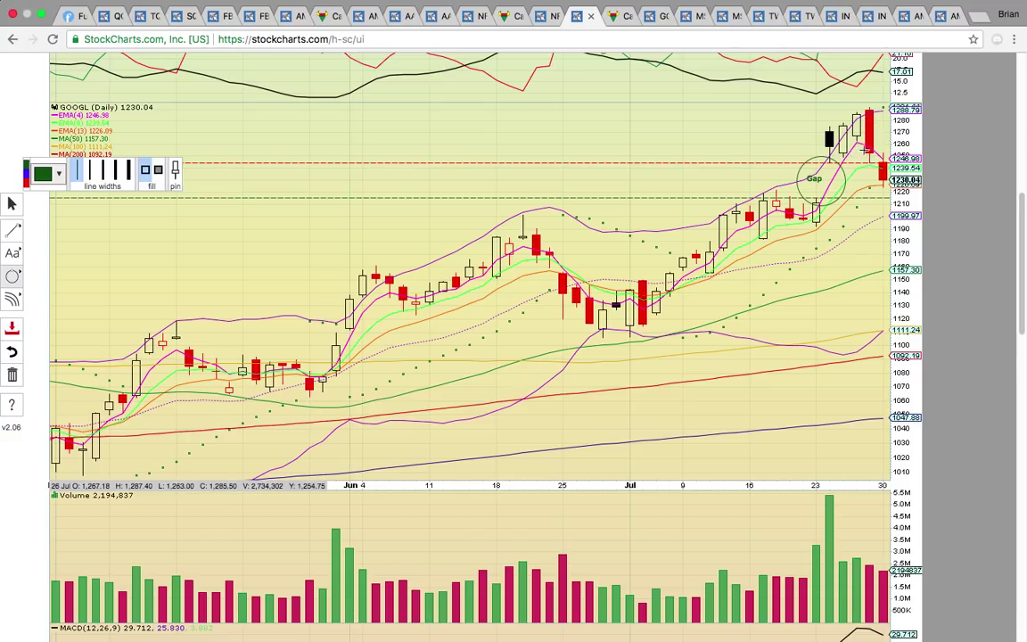
mouse_move(89, 107)
mouse_down()
mouse_move(33, 104)
mouse_move(49, 117)
mouse_up()
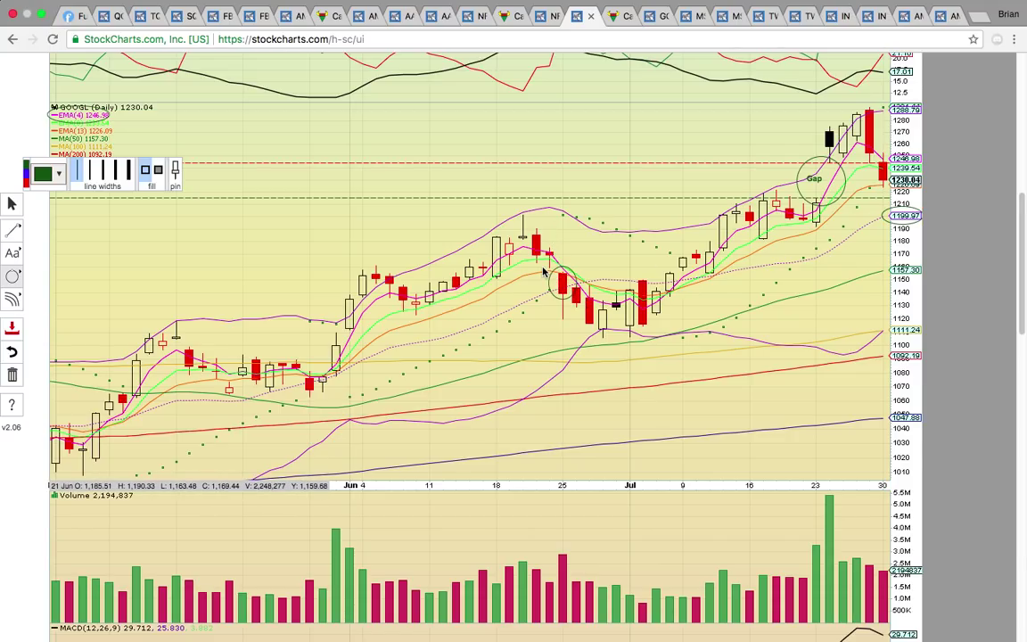
drag(550, 299, 576, 266)
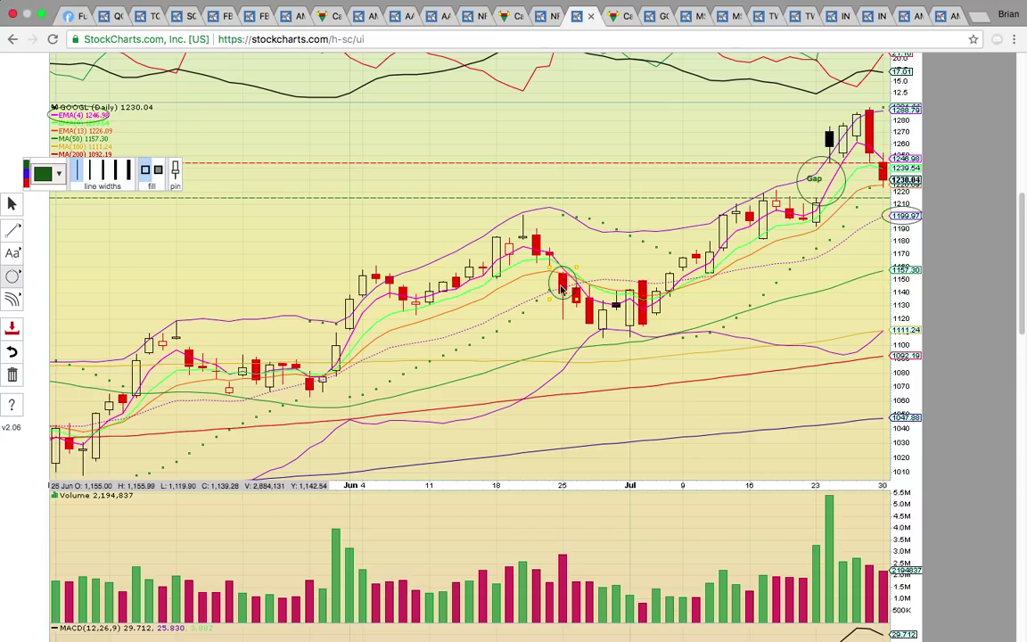
drag(615, 356, 592, 327)
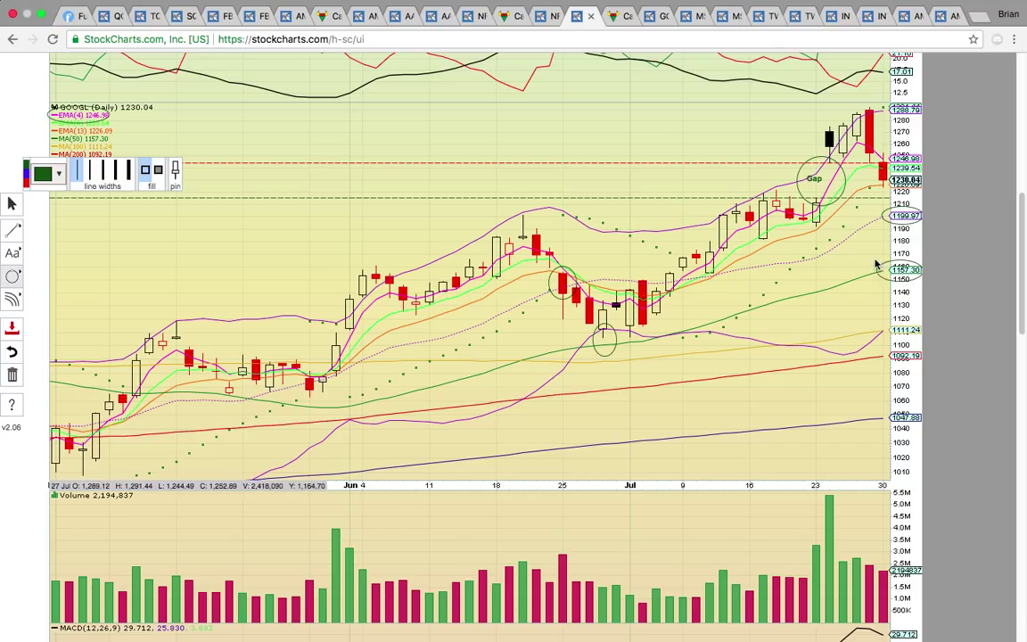
drag(878, 264, 921, 283)
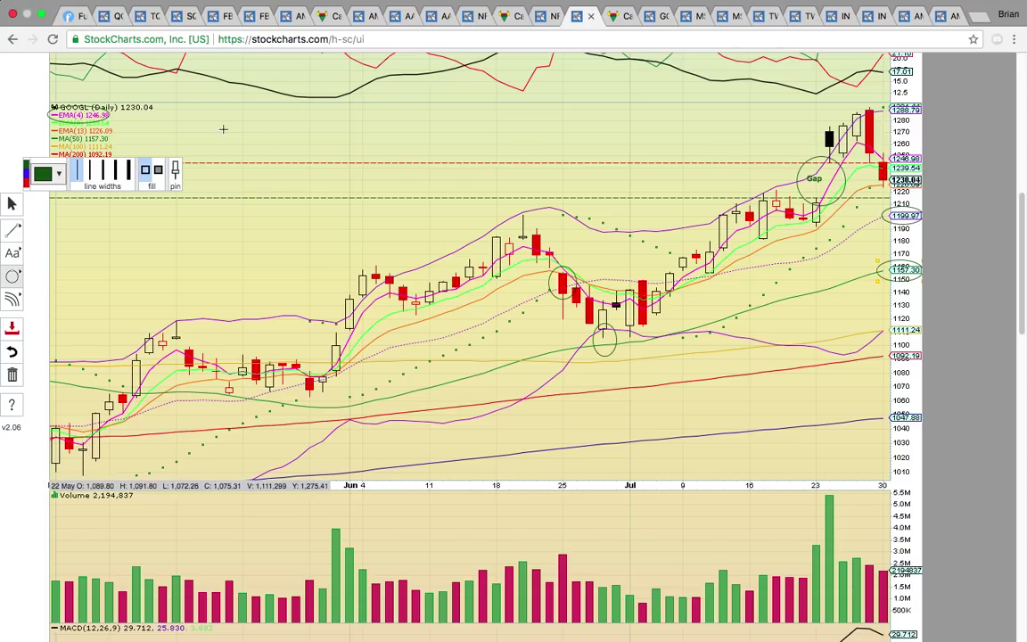
drag(116, 139, 53, 124)
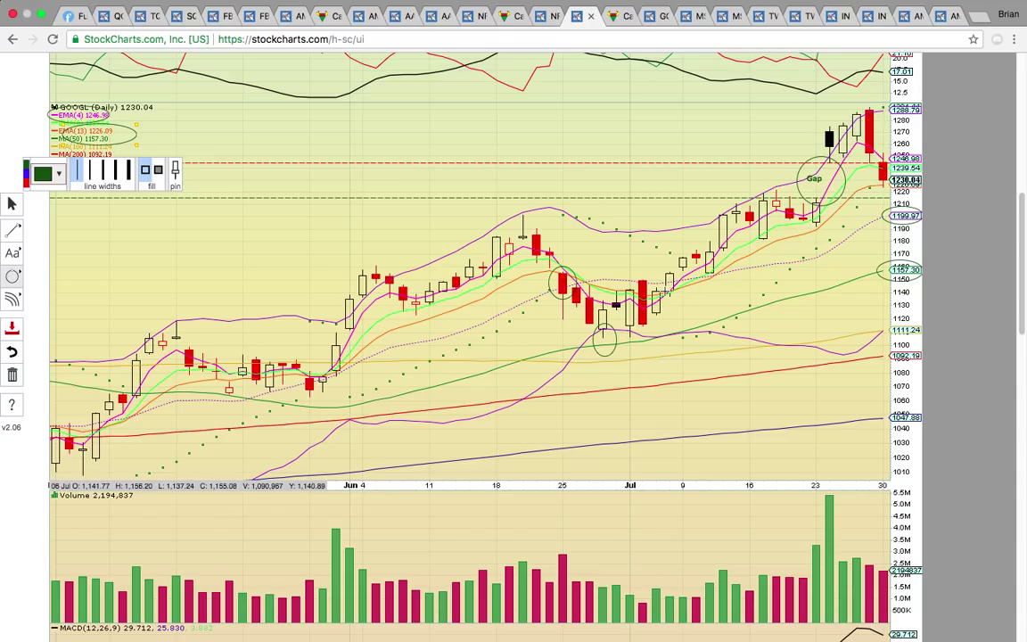
drag(682, 298, 661, 264)
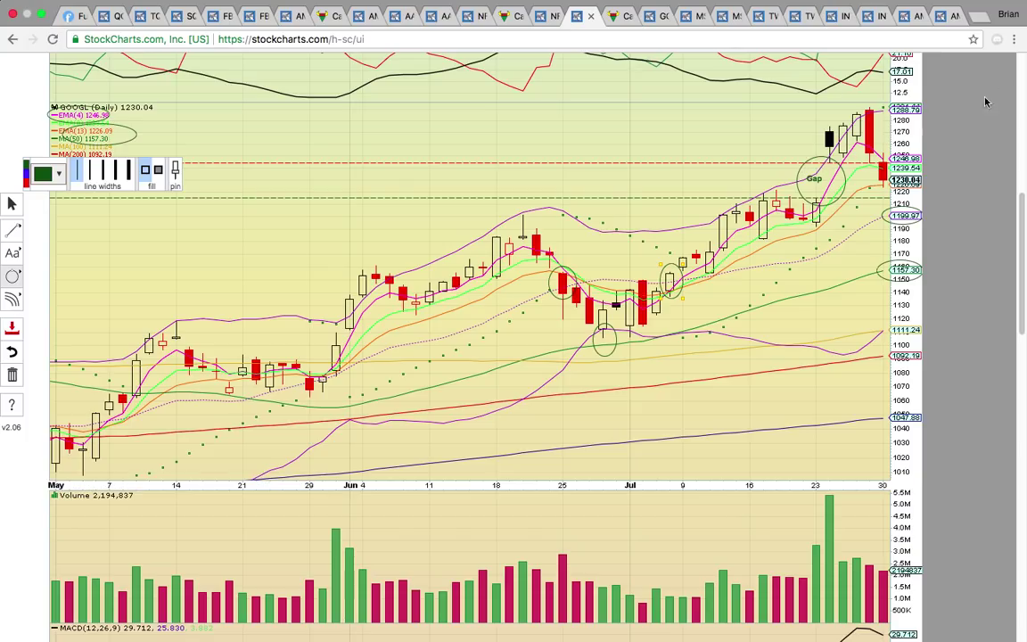
On the GOOGL 15-minute chart, circle the 30 July lows, the MA(300)/Bollinger Band legend entries, and the 1244.93–1239.83 and 1259.32 moving average labels.
click(632, 19)
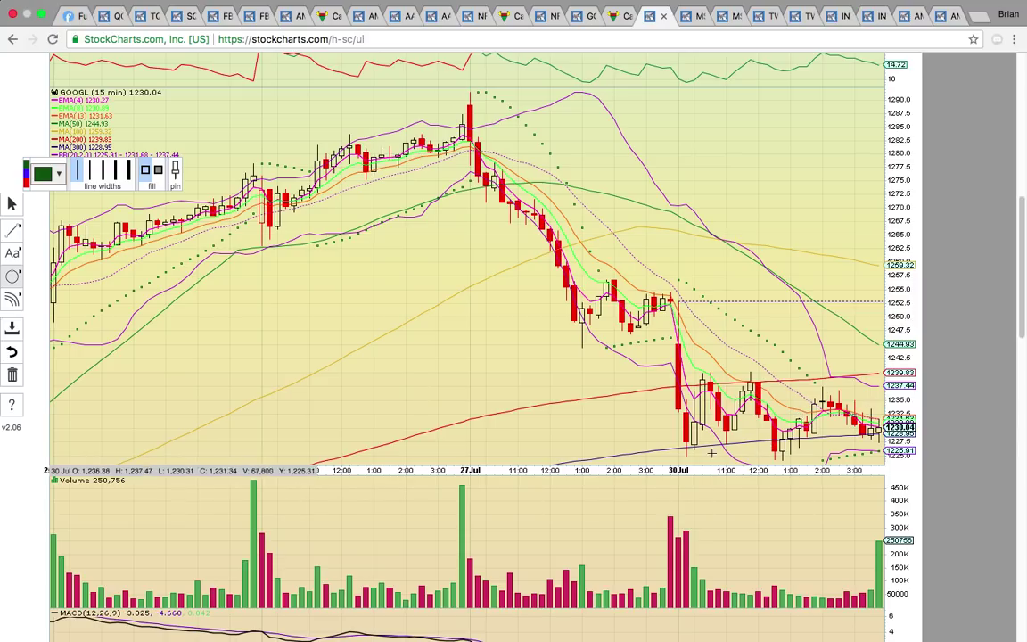
mouse_move(671, 429)
mouse_down()
mouse_move(712, 453)
mouse_move(805, 453)
mouse_up()
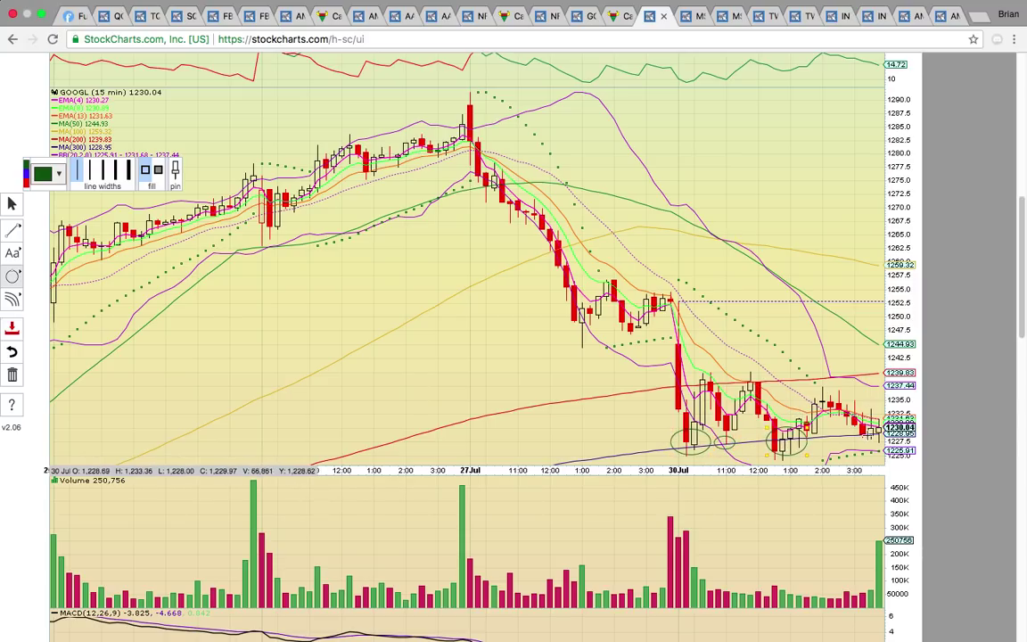
drag(854, 424, 877, 439)
scroll(775, 383, down, 1)
scroll(753, 327, down, 1)
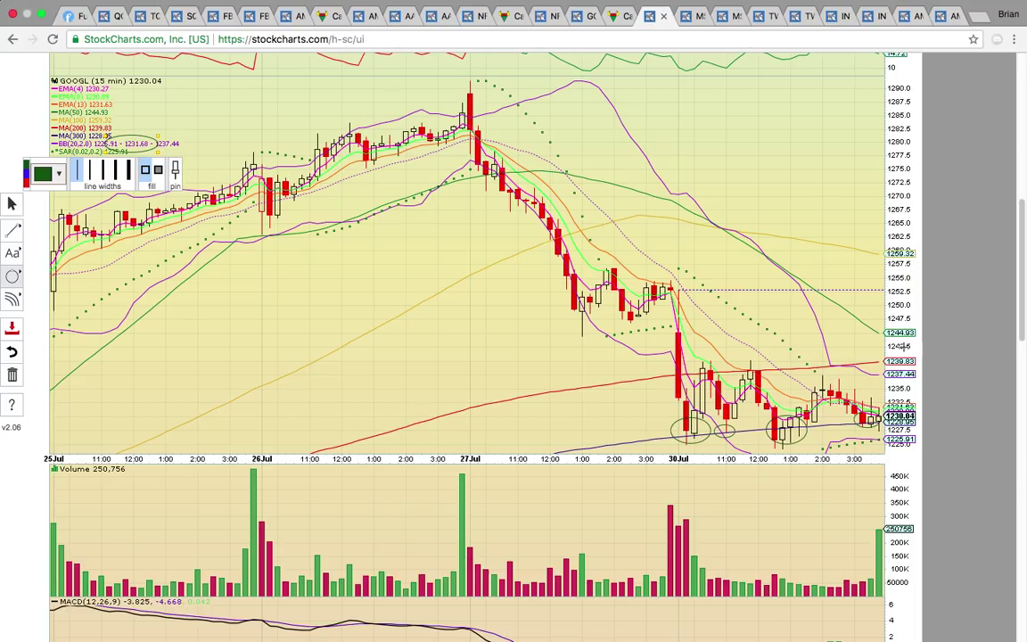
mouse_move(862, 312)
mouse_down()
mouse_move(932, 378)
mouse_move(909, 388)
mouse_move(918, 375)
mouse_up()
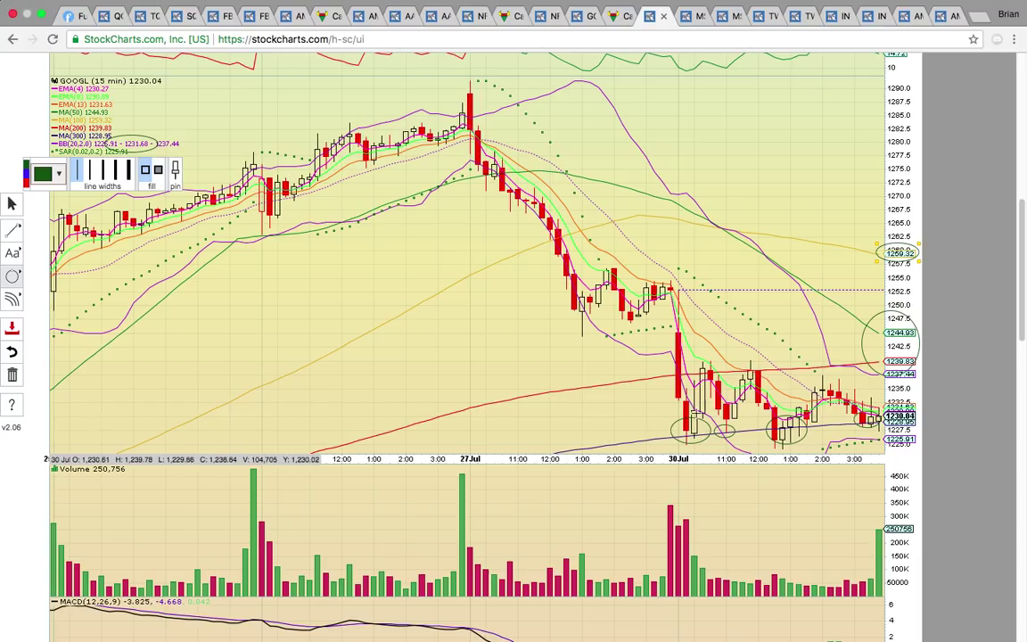
Draw a green dashed horizontal line at about 1226 and a red dashed one at about 1238.5 on the GOOGL 15-minute chart.
click(12, 229)
click(49, 279)
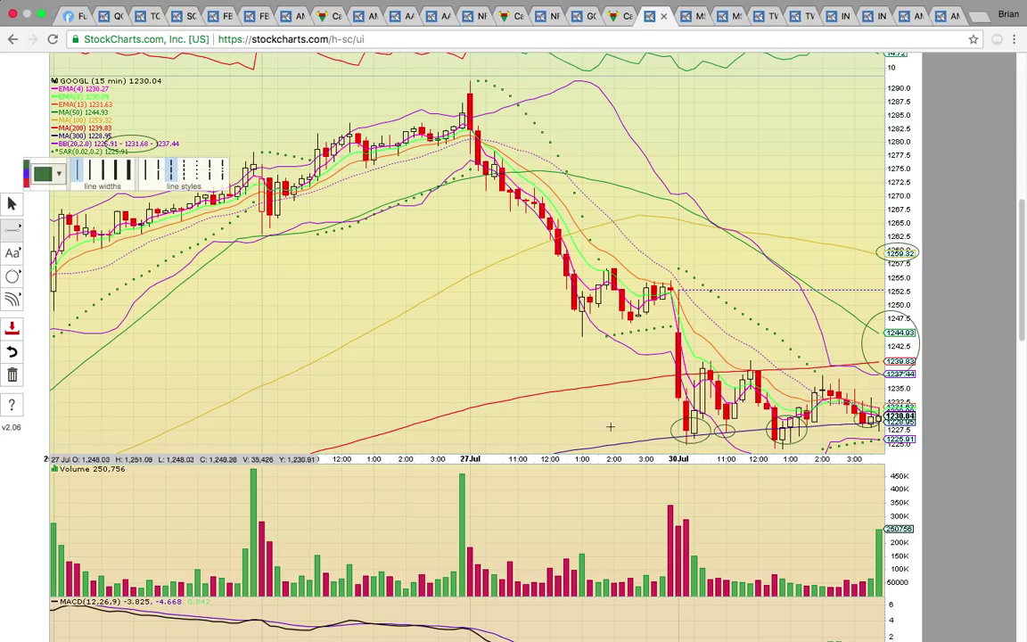
click(554, 439)
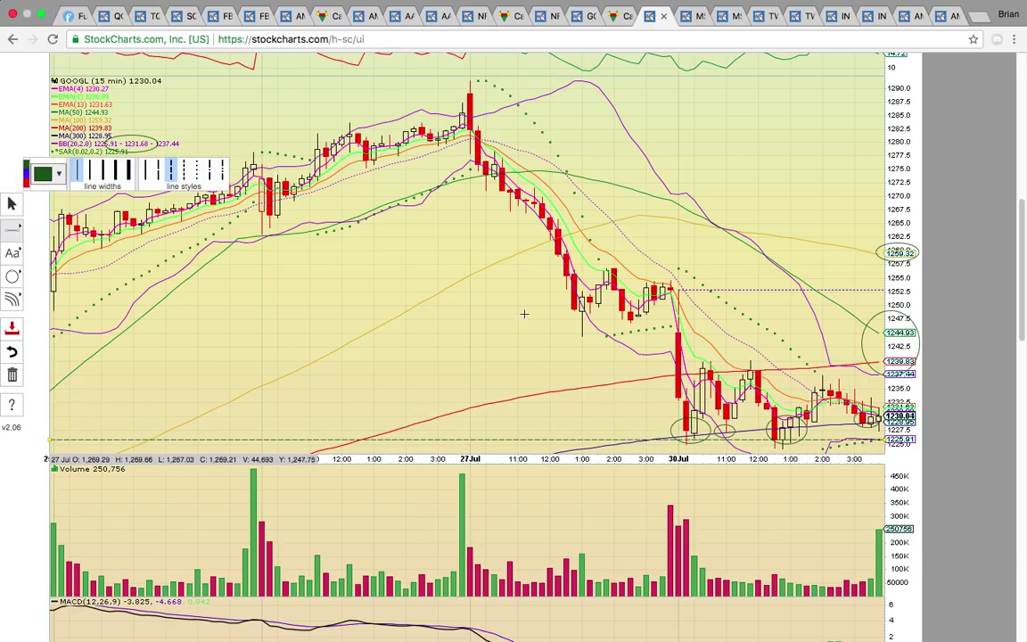
click(537, 372)
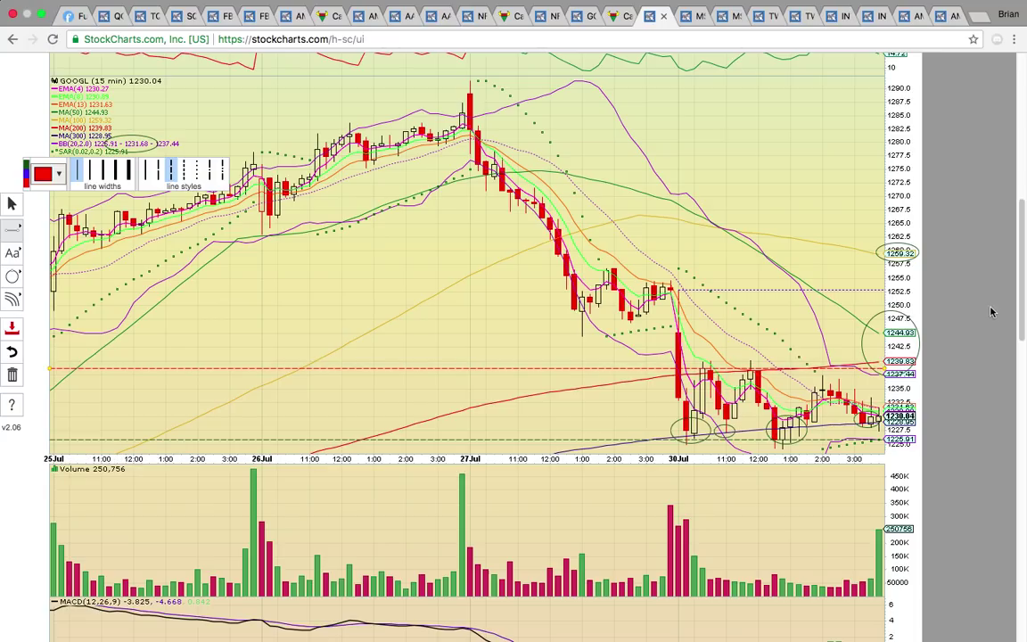
Bring up the MSFT daily chart and circle the middle Bollinger Band label at 104.57 beneath the latest candle.
click(692, 21)
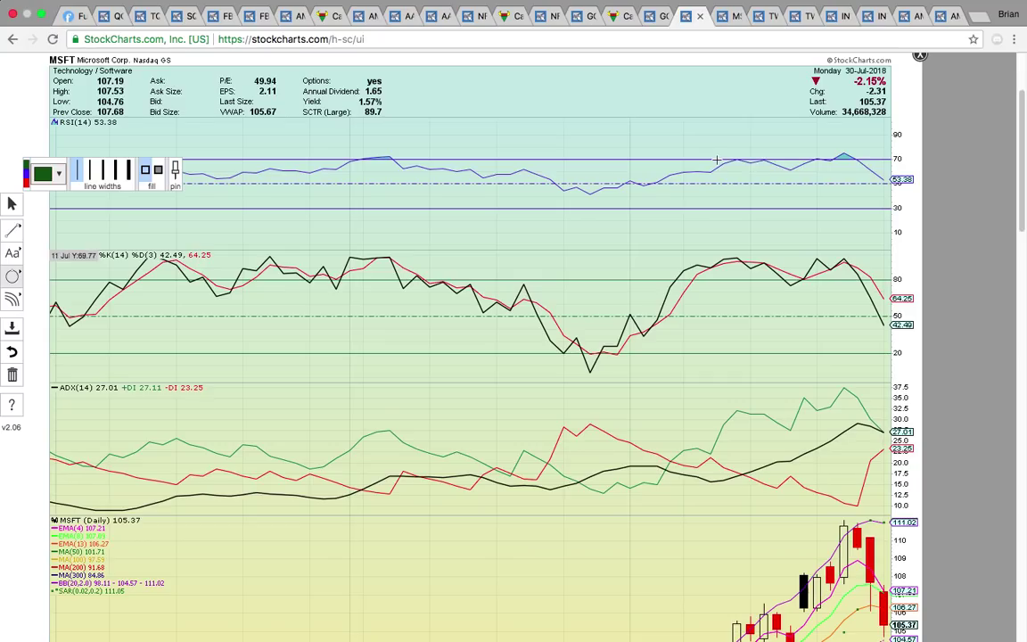
scroll(764, 140, down, 1)
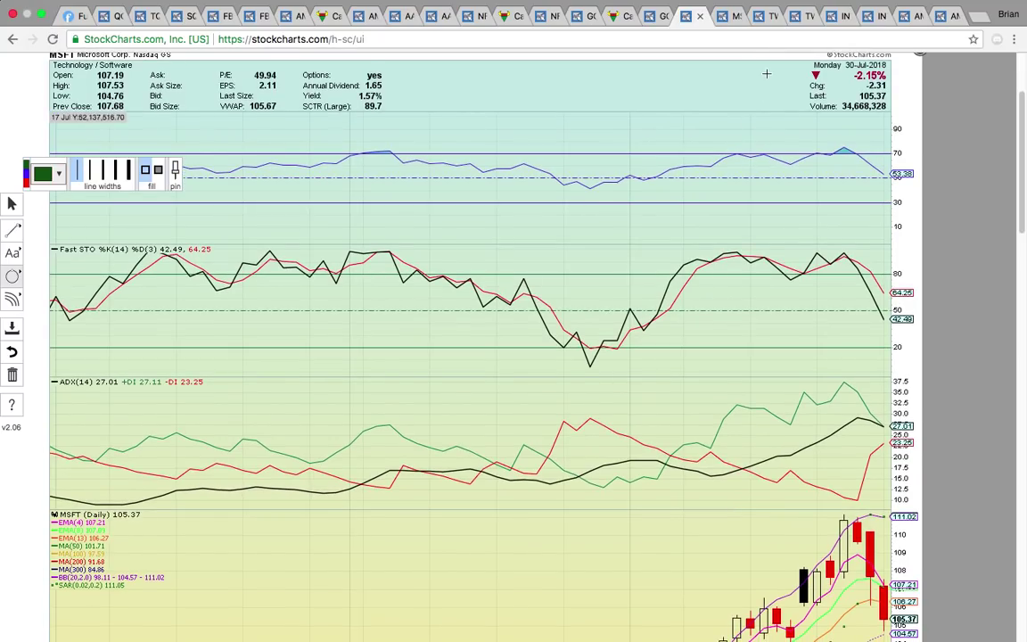
scroll(764, 140, down, 10)
scroll(776, 119, down, 2)
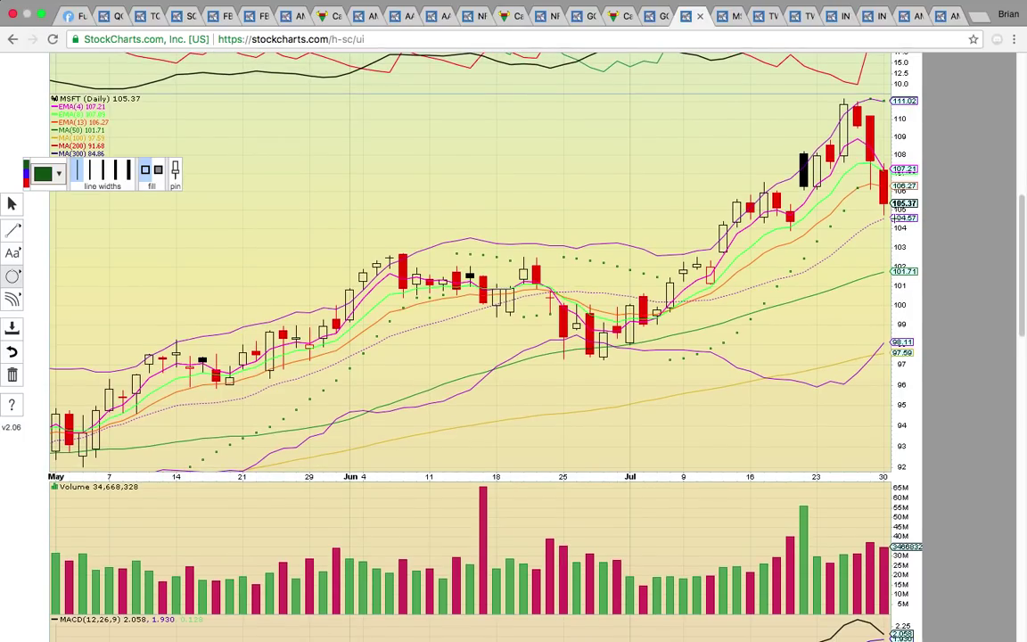
scroll(881, 209, down, 1)
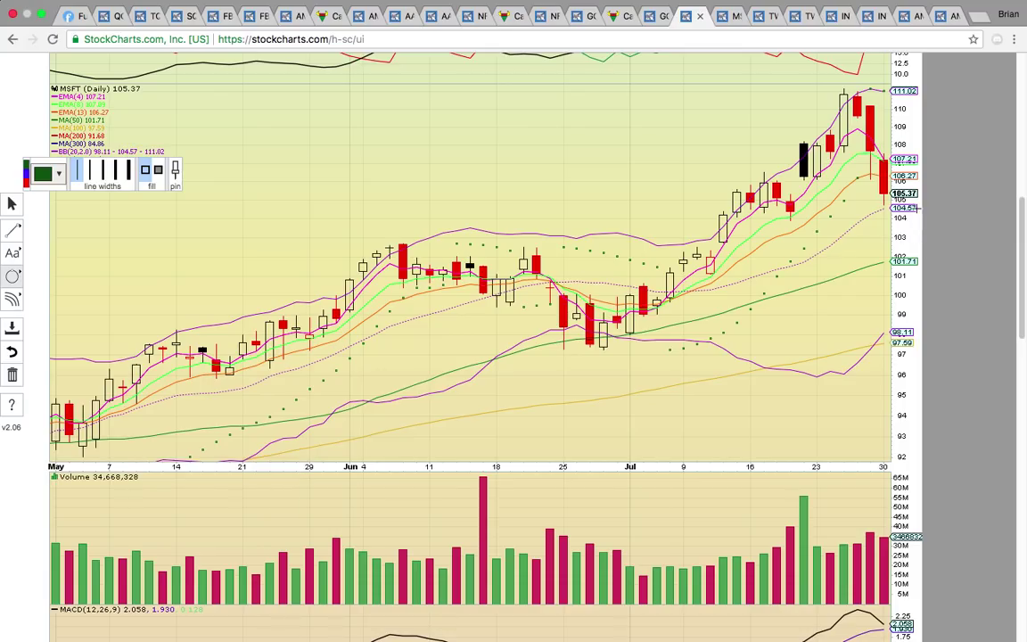
drag(914, 208, 869, 215)
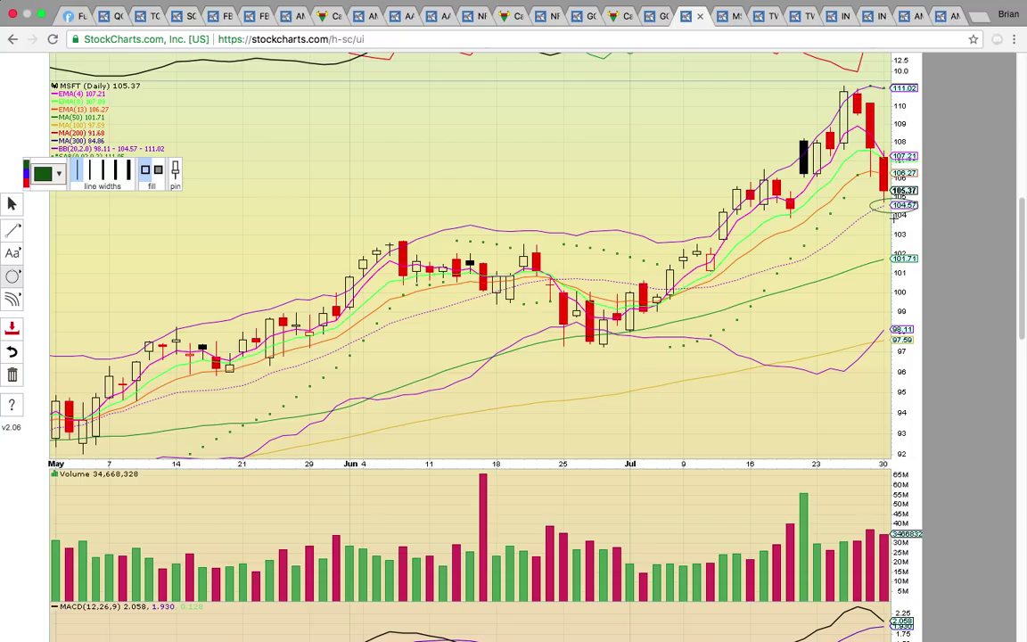
Draw two green dashed horizontal lines at about 102.7 and 102.3 along the June highs on the MSFT daily chart.
click(12, 229)
click(63, 240)
drag(208, 304, 638, 253)
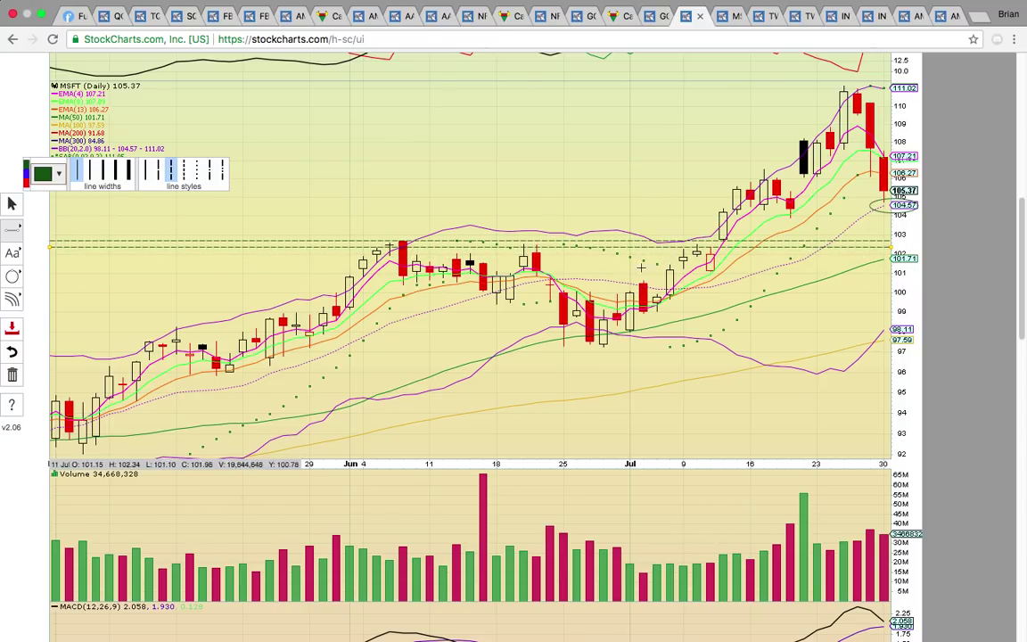
Circle the 101–103 support area around the MA(50) label, the late-June lows, the 25 July peak and the 3 July candle on the MSFT daily chart.
click(11, 277)
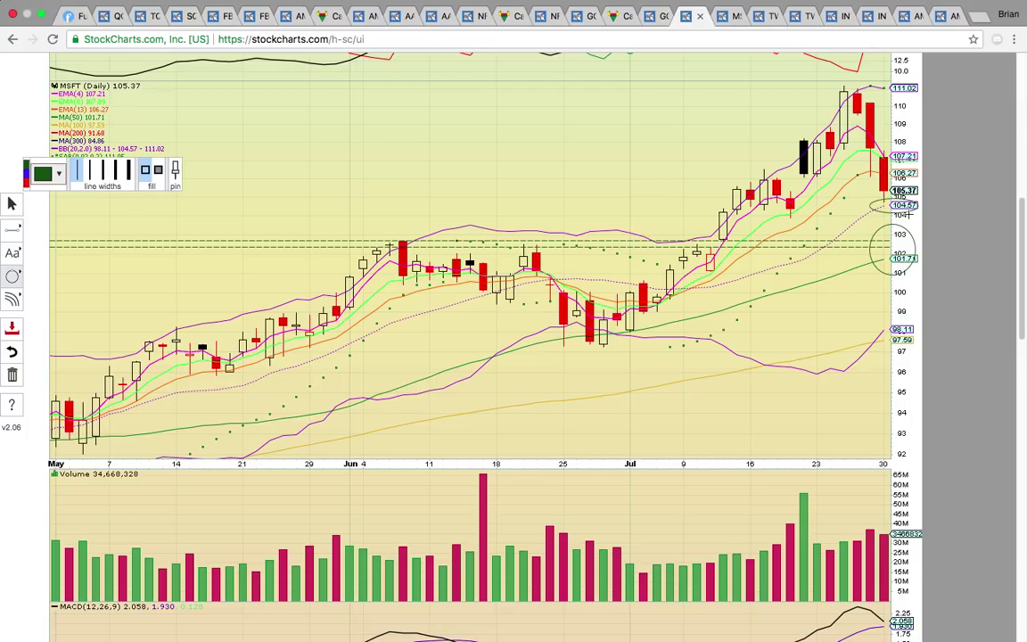
drag(546, 297, 643, 354)
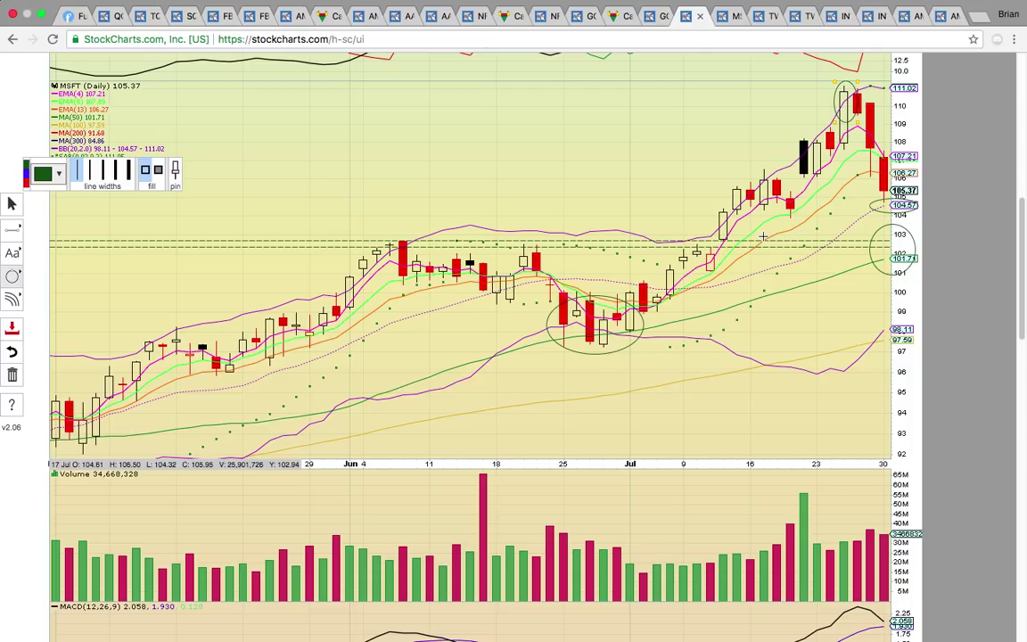
drag(655, 314, 632, 269)
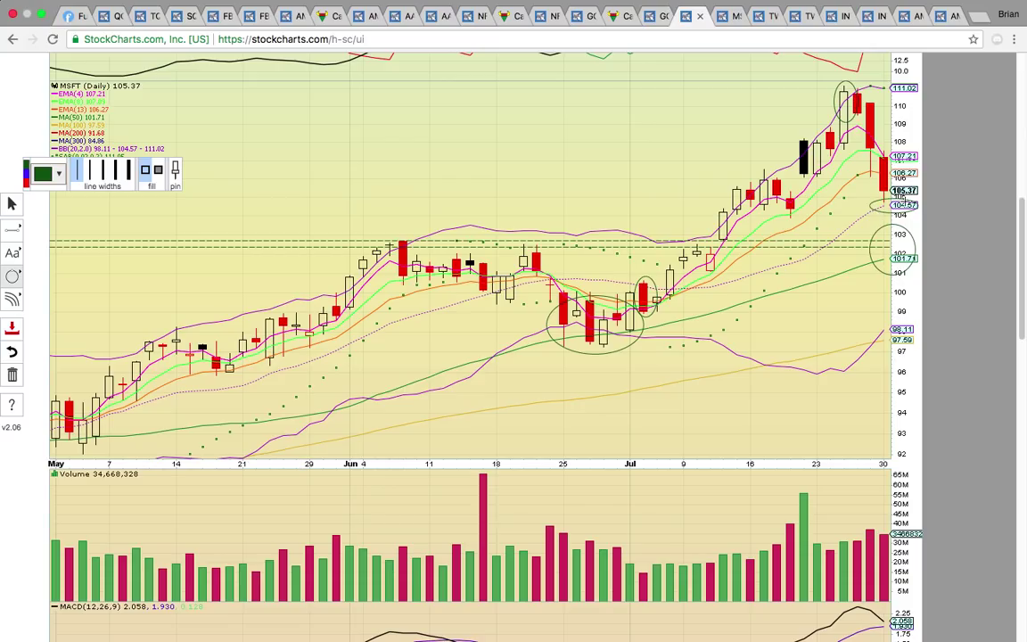
On the MSFT 15-minute chart, circle the two MA(300) touches, the 105.81 label, the MA(400)/Bollinger Band legend area and the 106.80/106.66 labels.
click(724, 16)
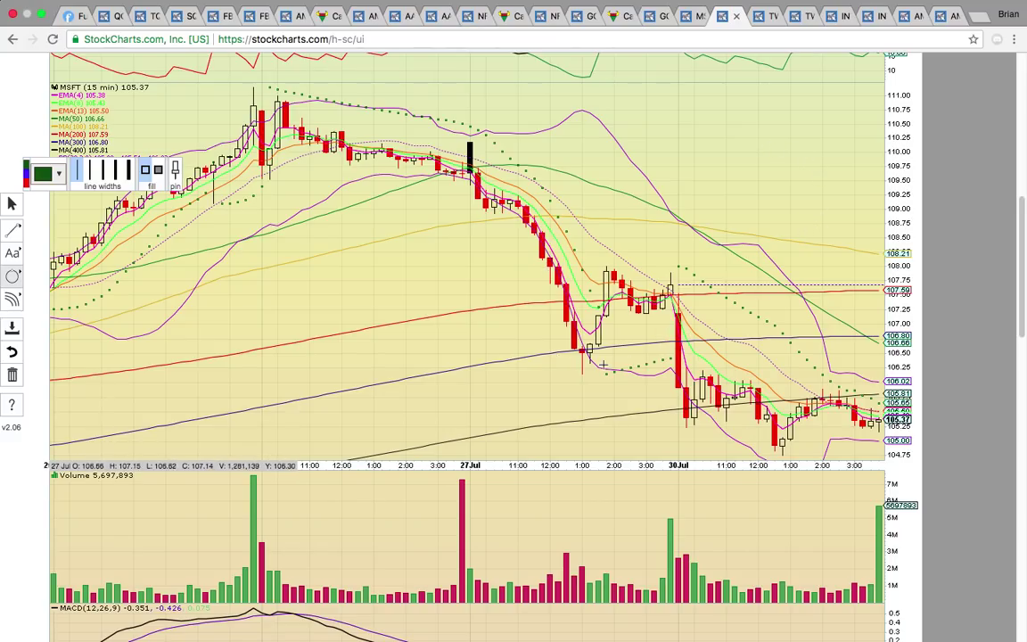
drag(560, 364, 590, 335)
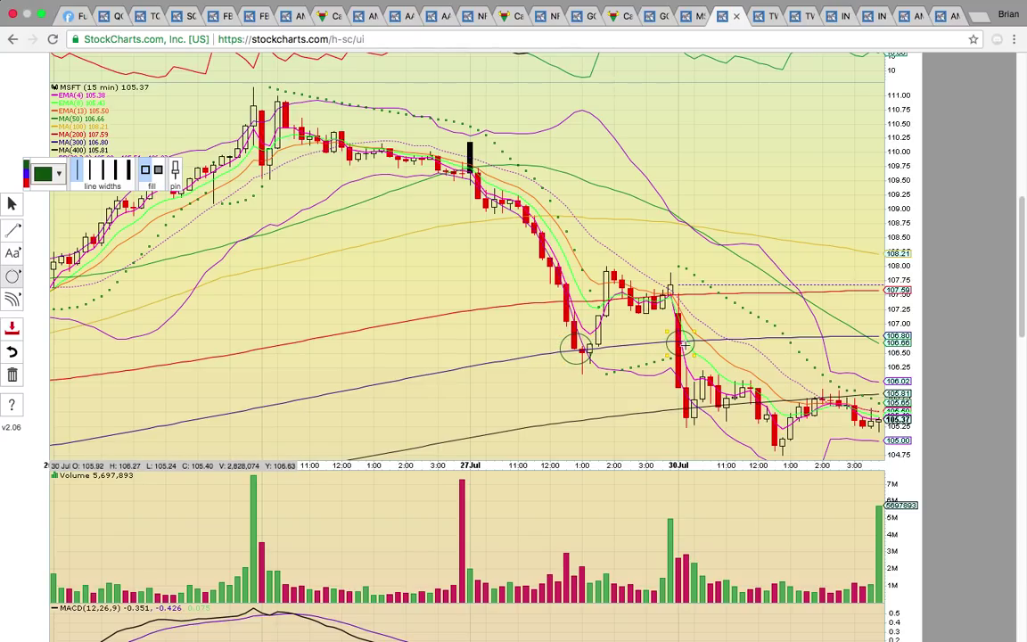
drag(667, 330, 690, 359)
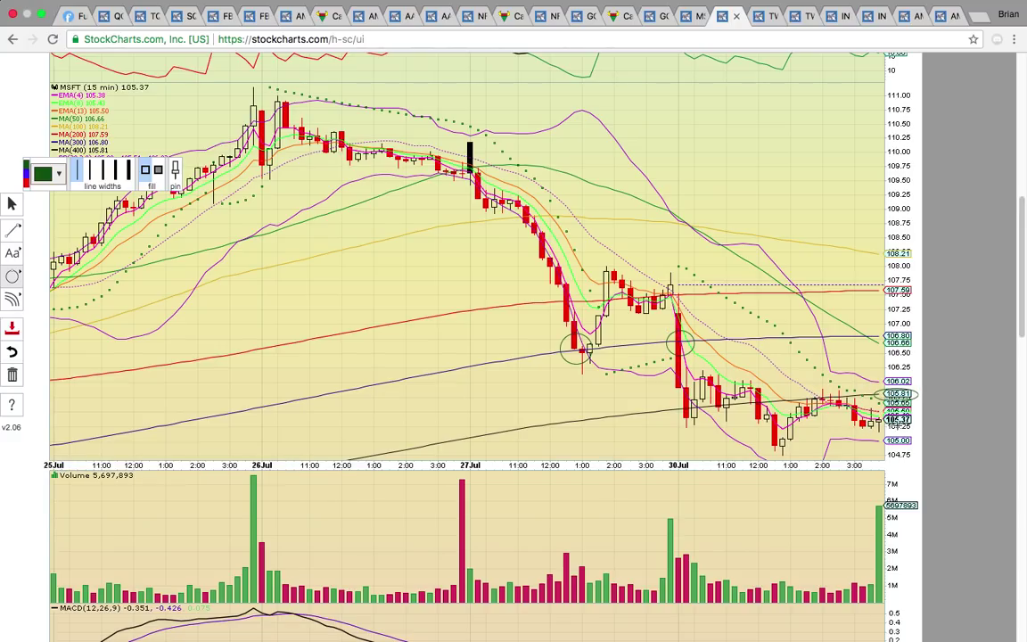
scroll(338, 236, down, 1)
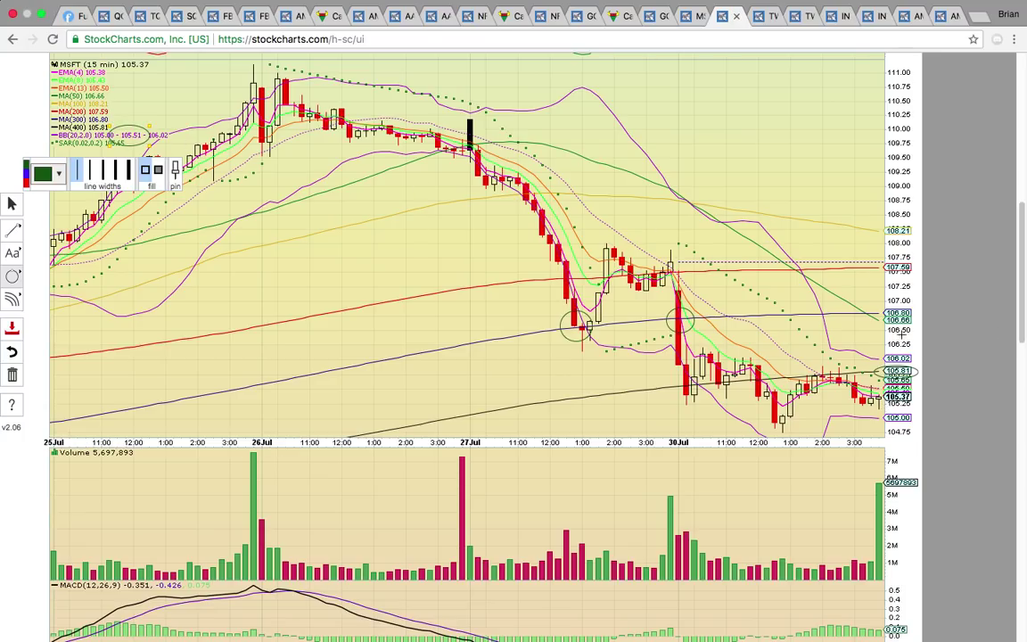
drag(871, 300, 918, 331)
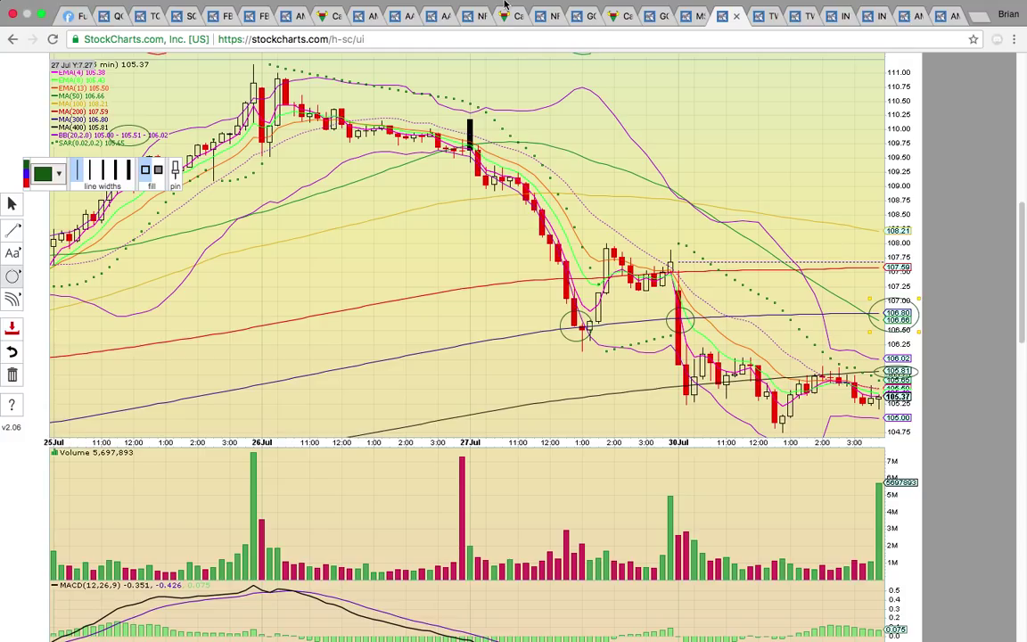
On the TWTR daily chart, circle the latest oversold readings of the RSI and the Fast Stochastic.
click(767, 16)
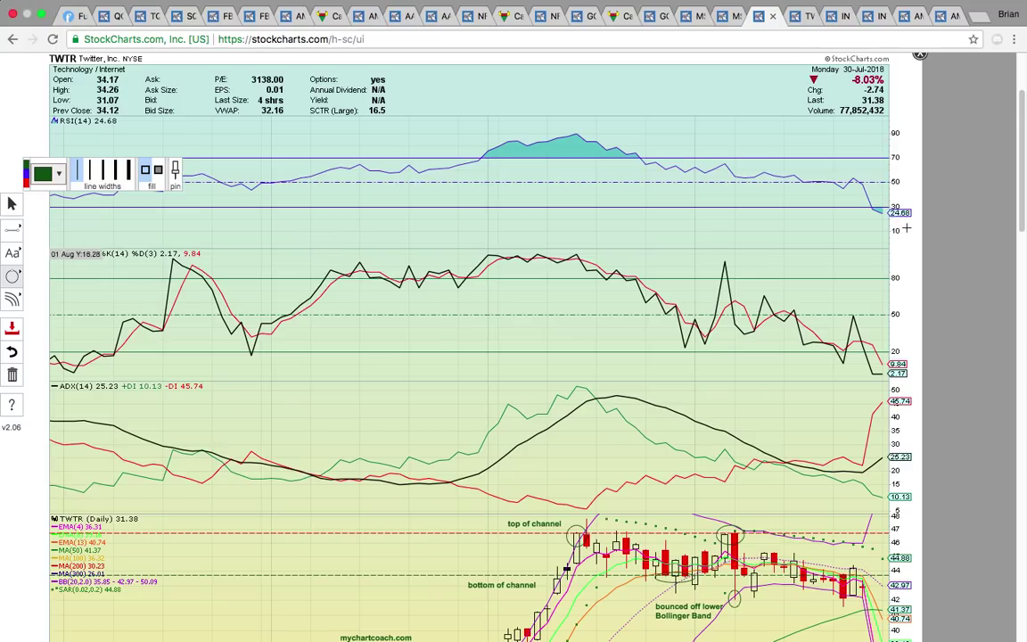
drag(911, 227, 873, 198)
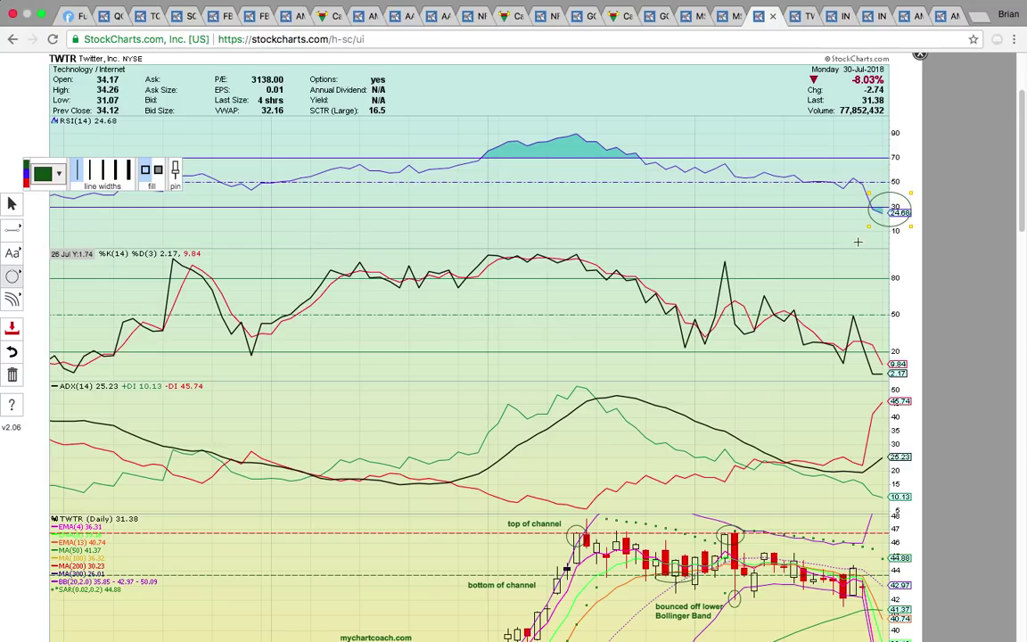
drag(918, 393, 879, 346)
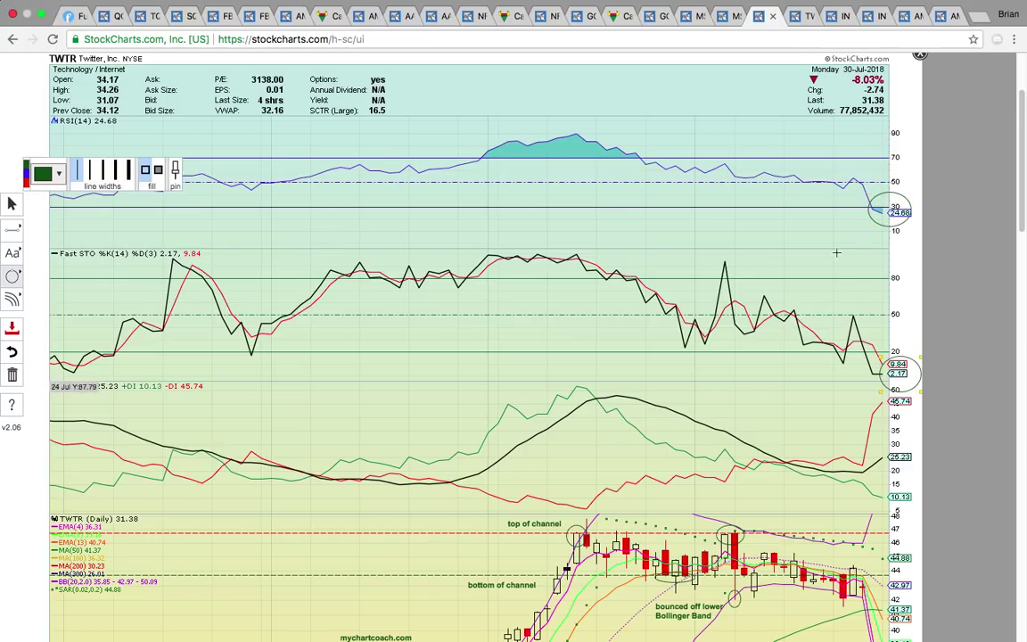
Circle the last two red candles, the lower Bollinger Band label at 35.85 and the latest price label on the TWTR daily price chart.
scroll(867, 278, down, 1)
scroll(867, 278, down, 5)
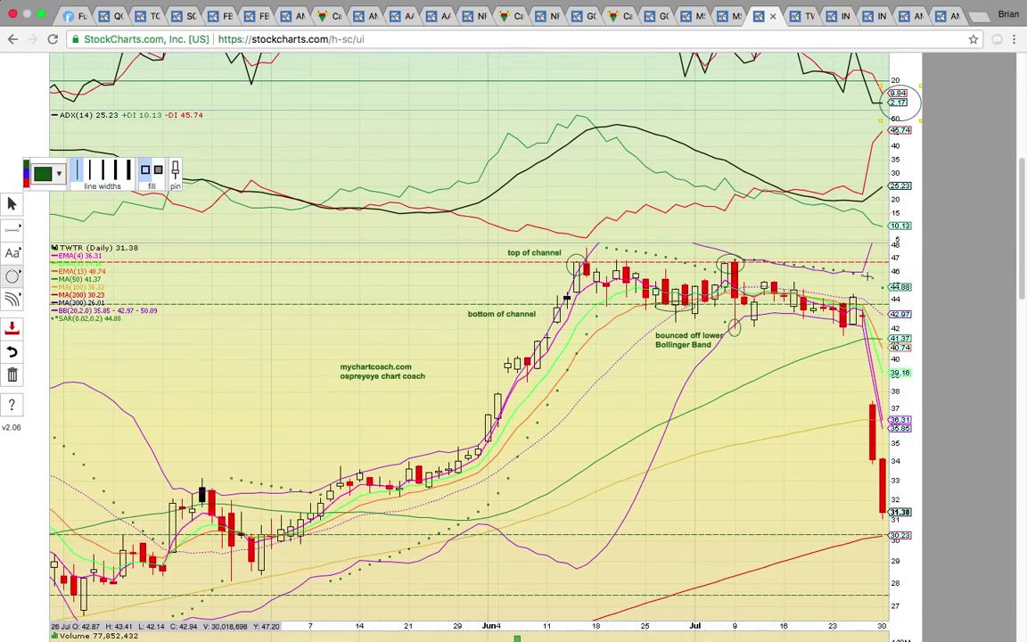
scroll(867, 278, down, 3)
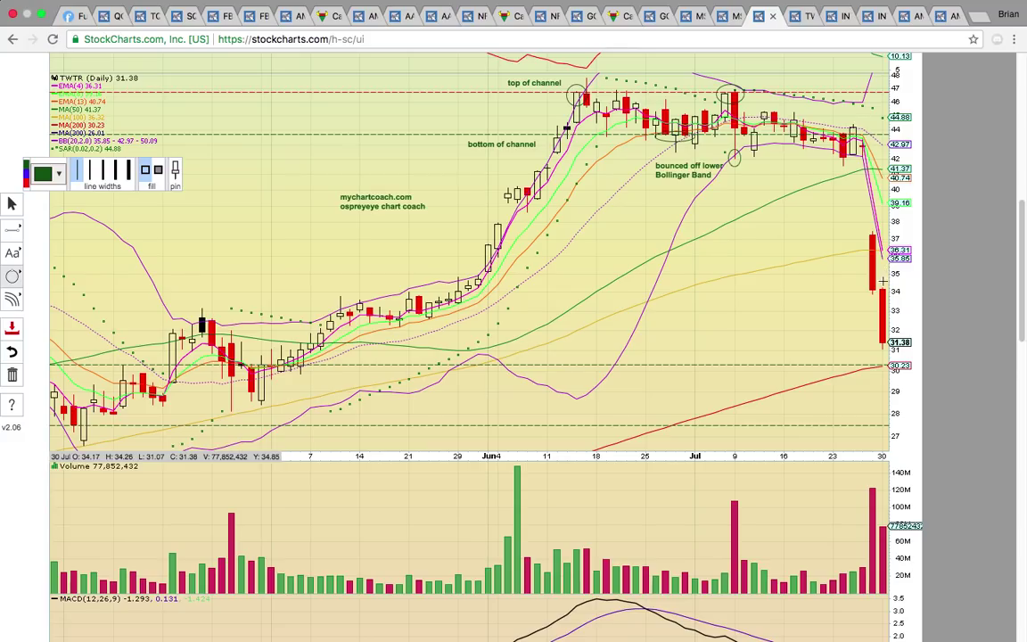
drag(891, 350, 842, 217)
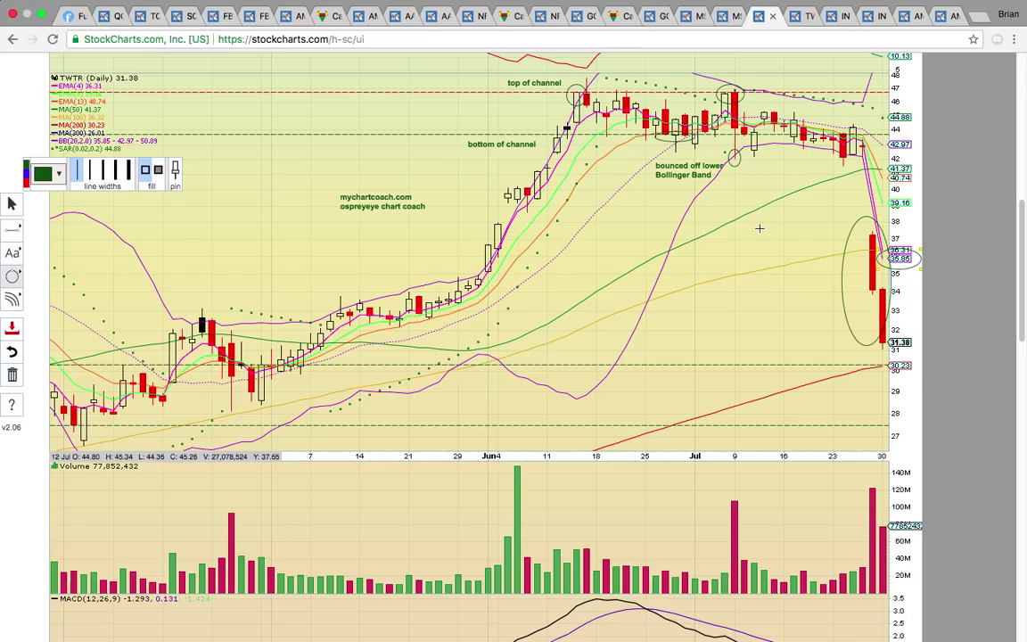
drag(878, 247, 920, 268)
drag(910, 354, 880, 331)
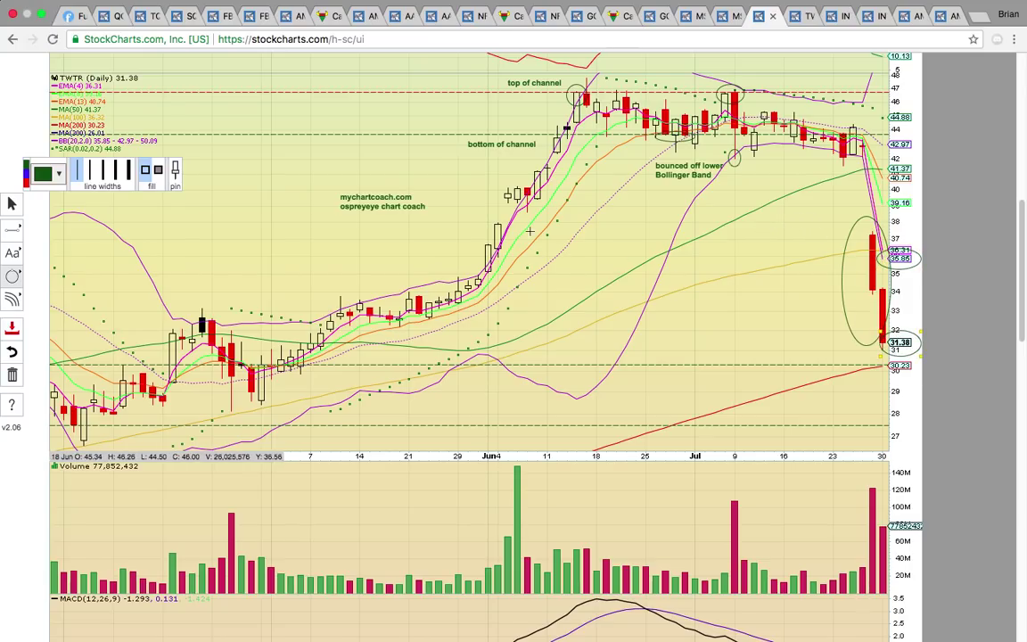
Undo the last three circles on the TWTR daily price chart.
click(13, 353)
click(12, 352)
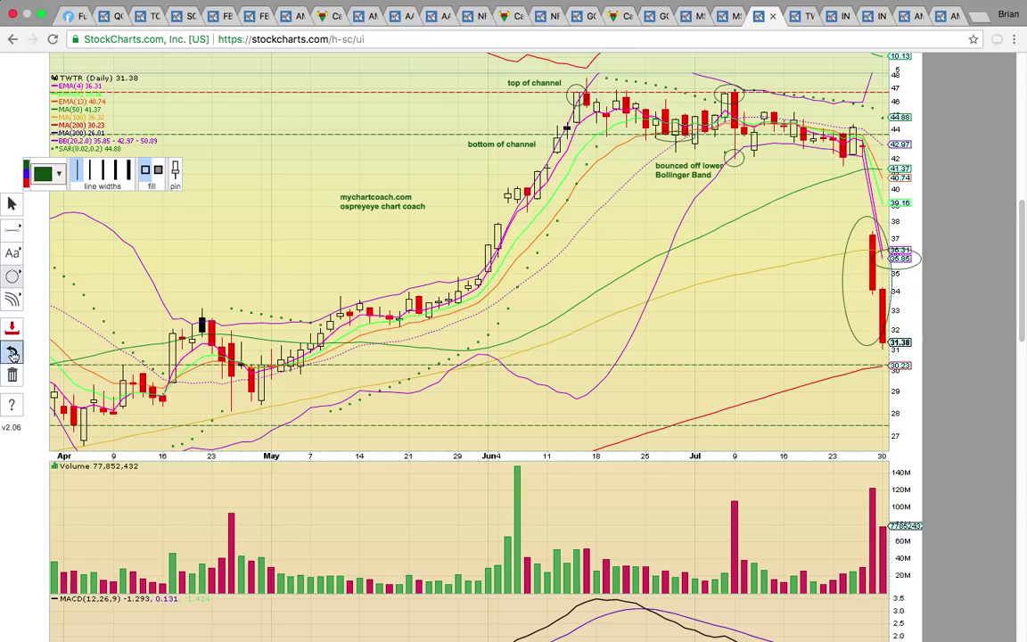
click(13, 352)
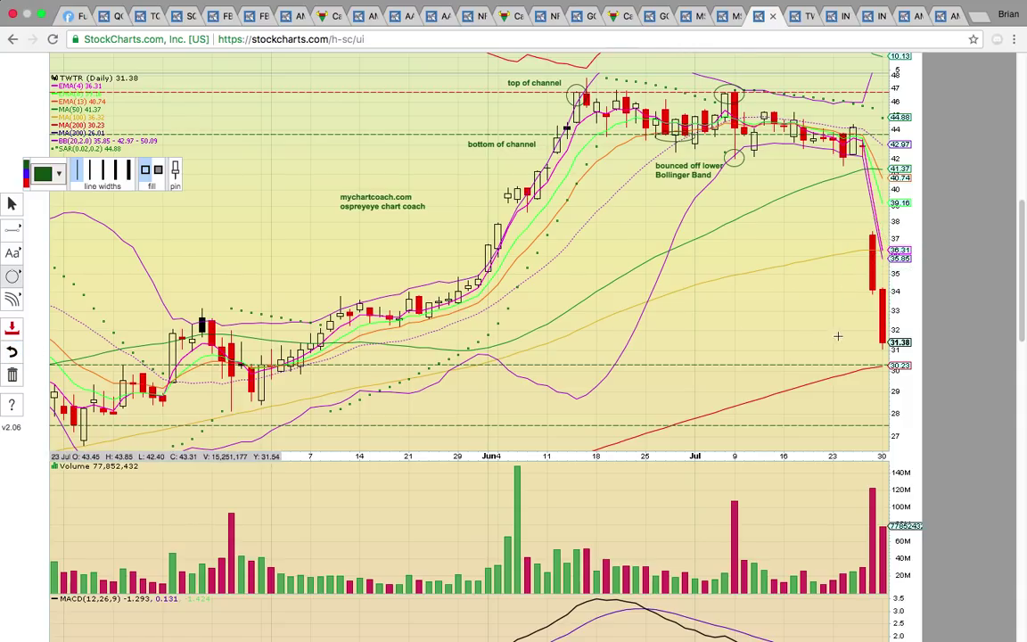
Circle the 30.23 MA(200) label and the 36.31/35.85 labels on the TWTR daily price chart.
scroll(902, 323, up, 5)
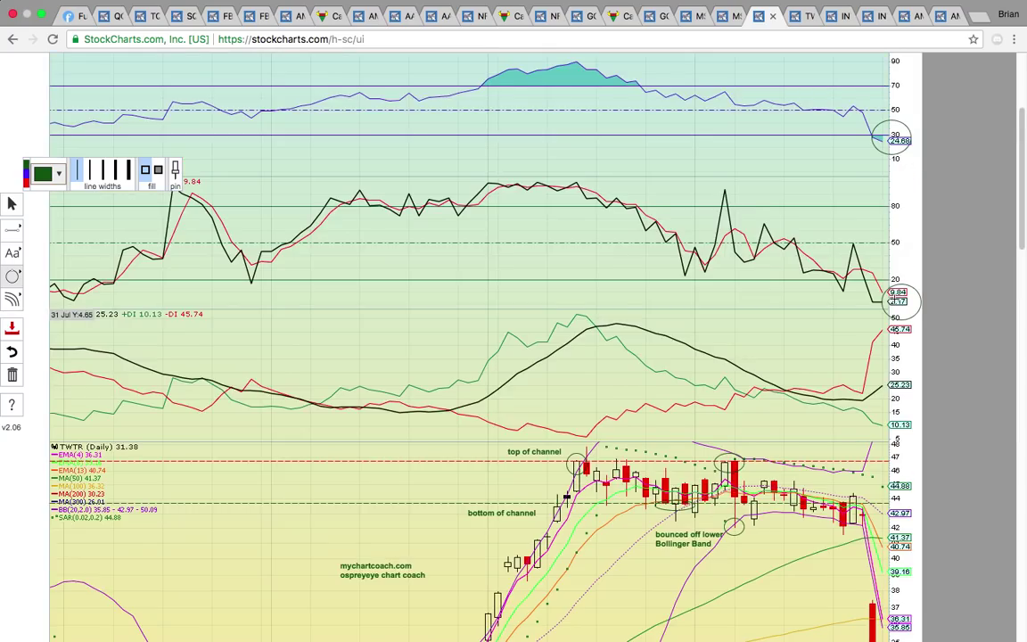
scroll(885, 217, down, 8)
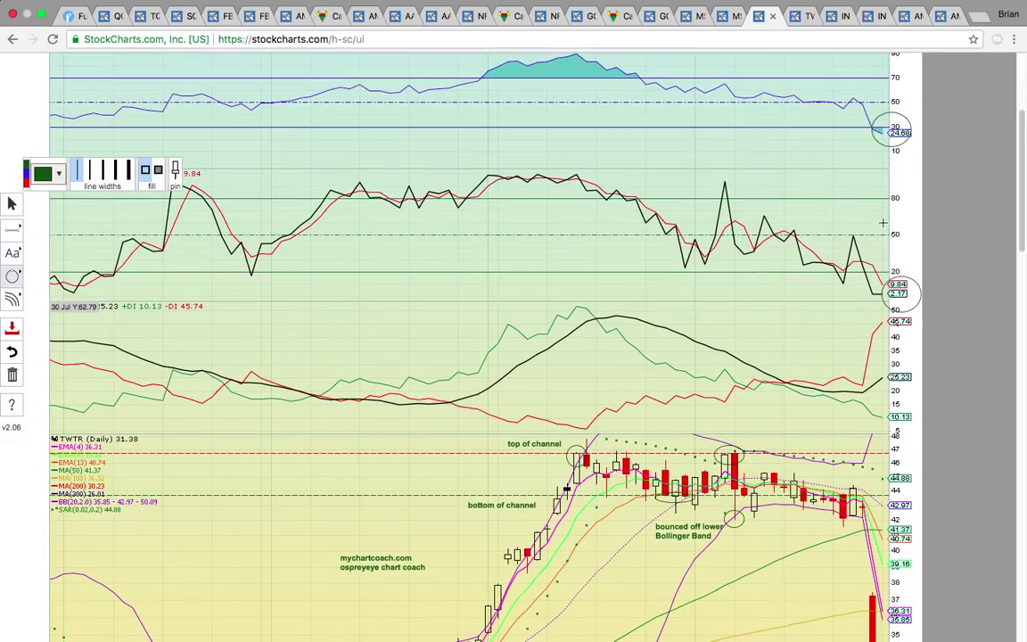
scroll(881, 225, down, 3)
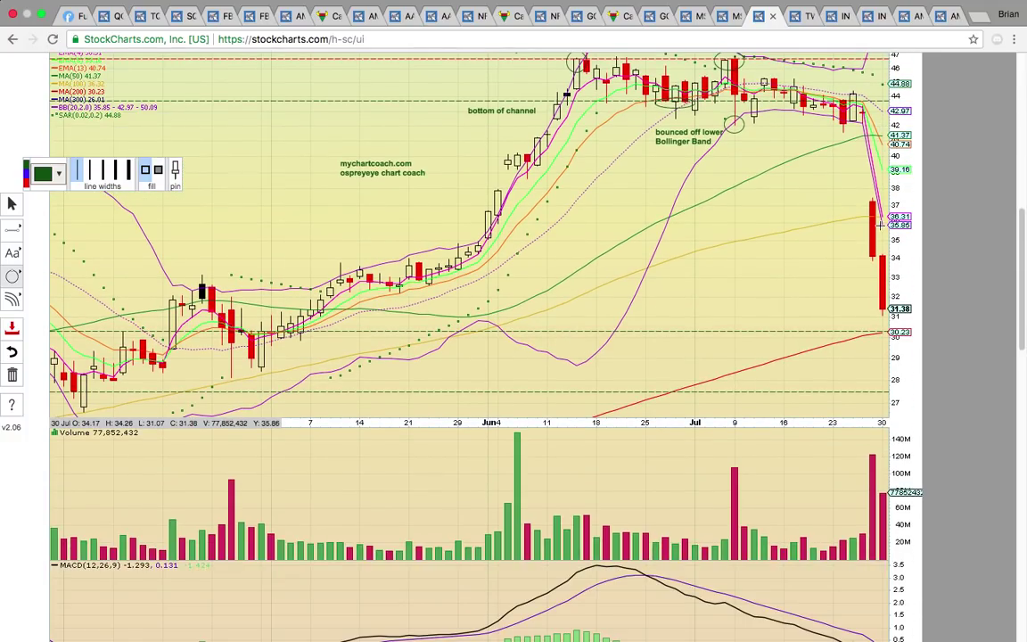
scroll(879, 225, up, 2)
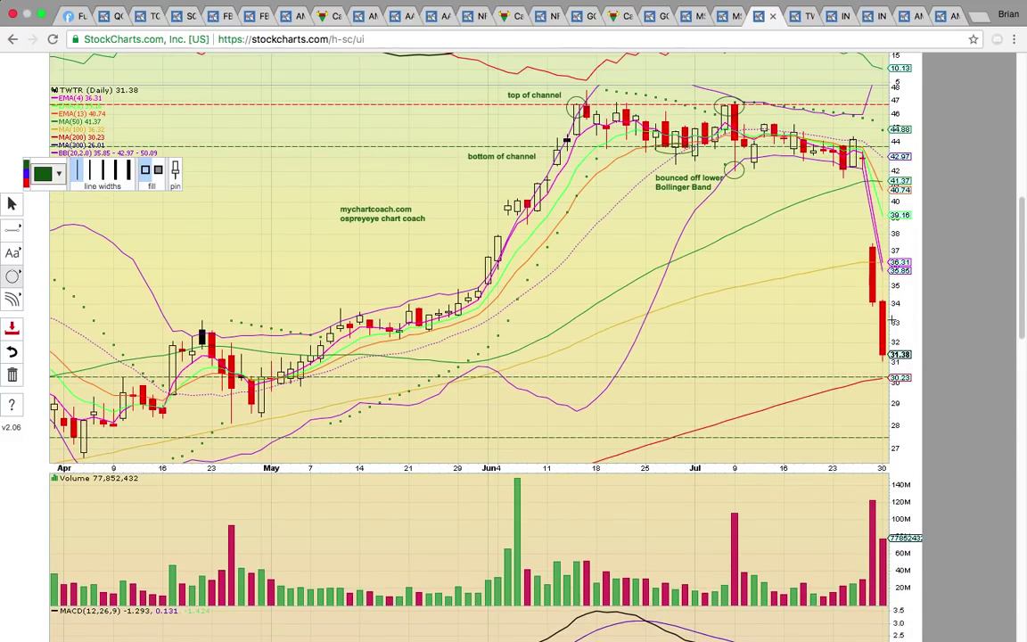
drag(880, 364, 918, 393)
drag(879, 252, 918, 276)
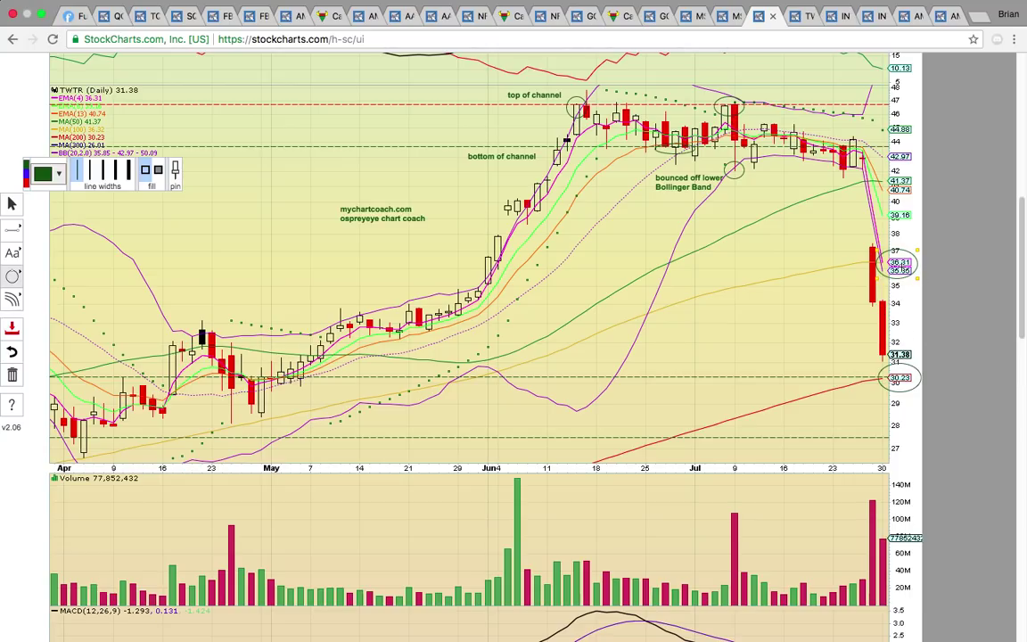
On the TWTR 15-minute chart, circle the late 27 July candles, move that circle up near the MA(50) line, and circle the upper Bollinger Band near 35.3.
mouse_move(875, 261)
key(ctrl+Tab)
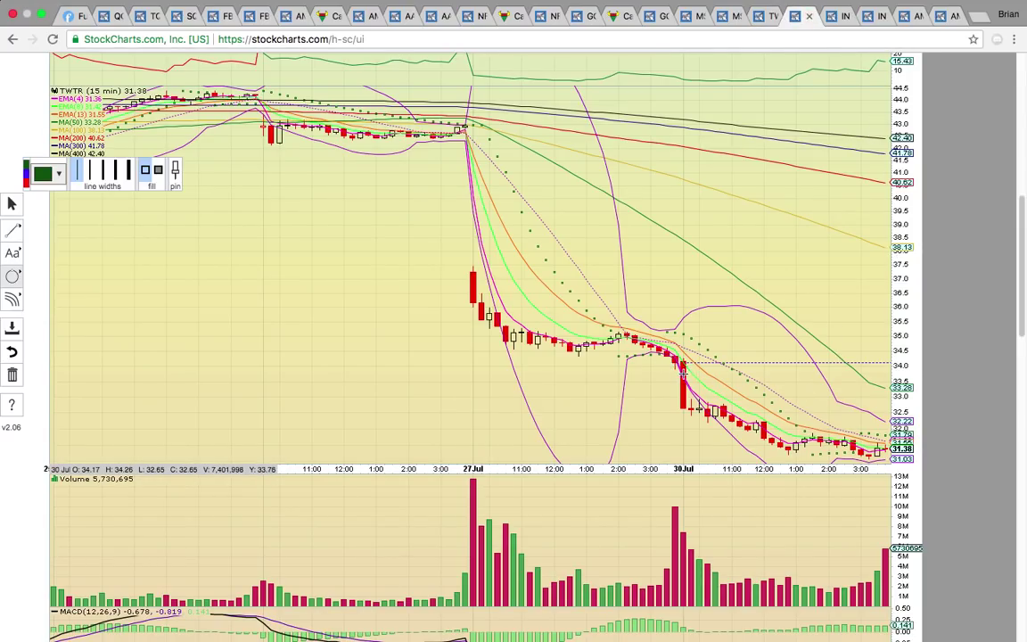
drag(682, 372, 626, 302)
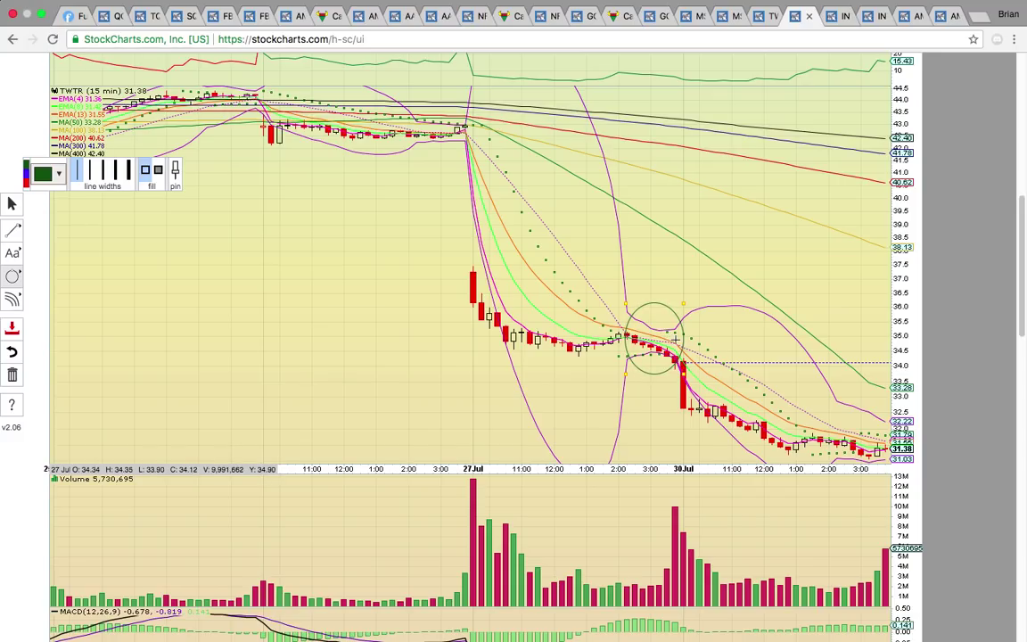
drag(675, 339, 682, 263)
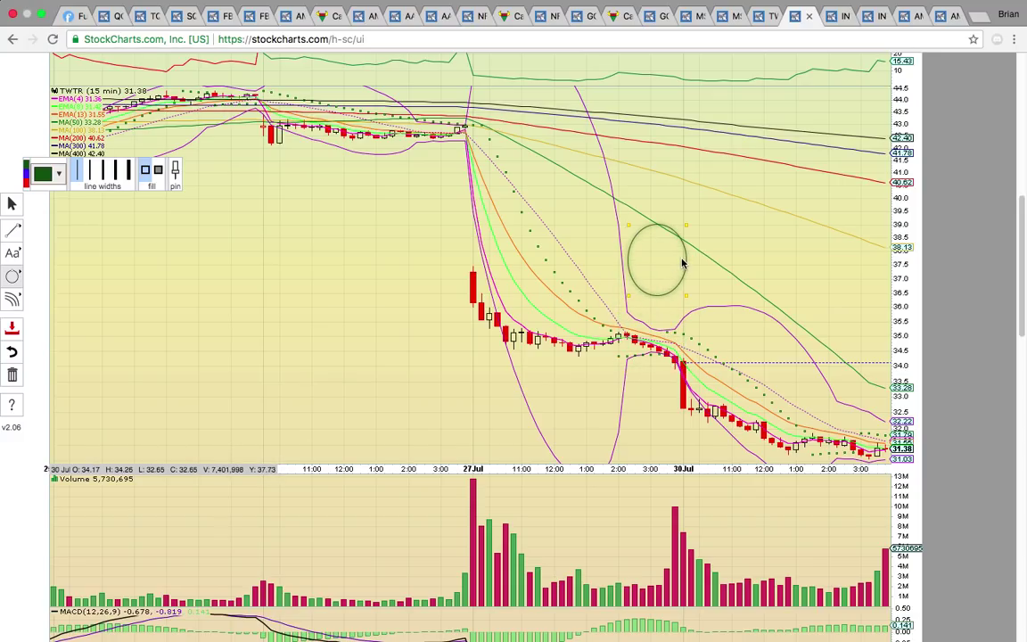
drag(683, 318, 660, 333)
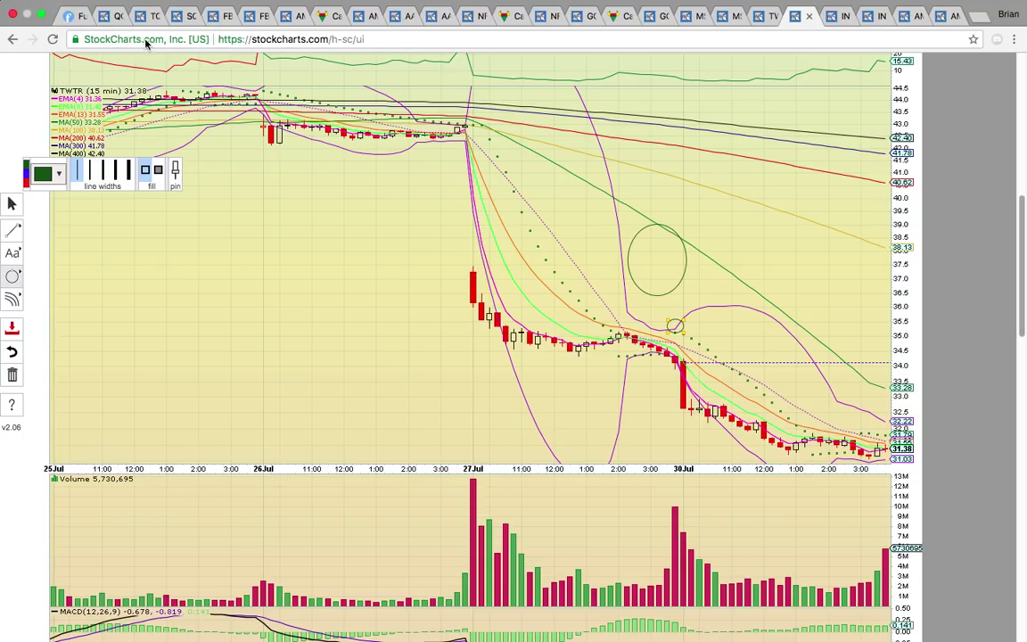
Draw horizontal lines at about 34.5, 35.1, 31.1 and 31.77 on the TWTR 15-minute chart and color the 31.77 line red.
click(12, 229)
click(76, 256)
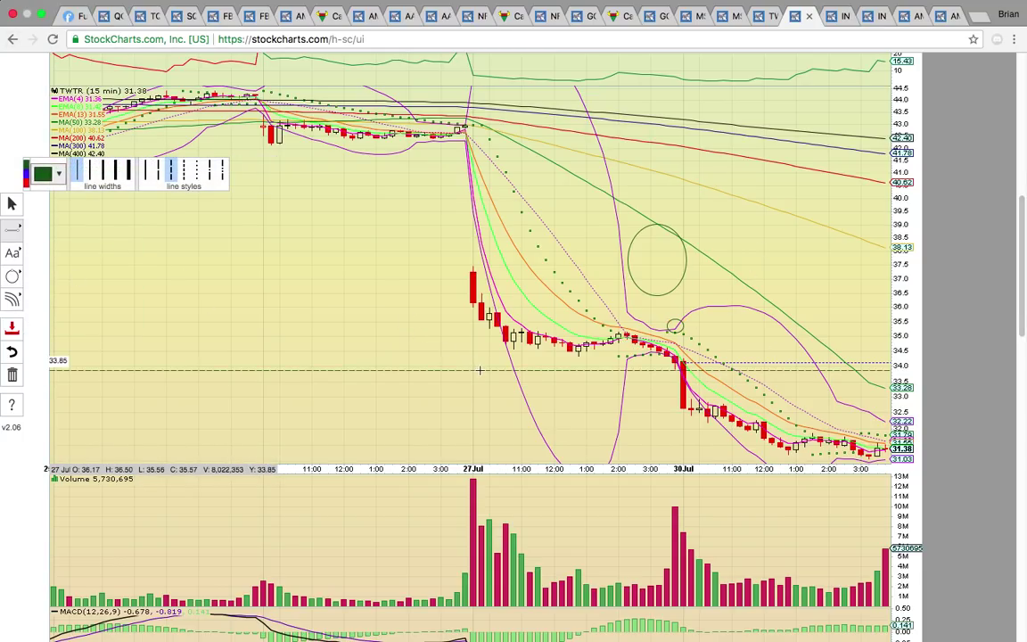
click(488, 354)
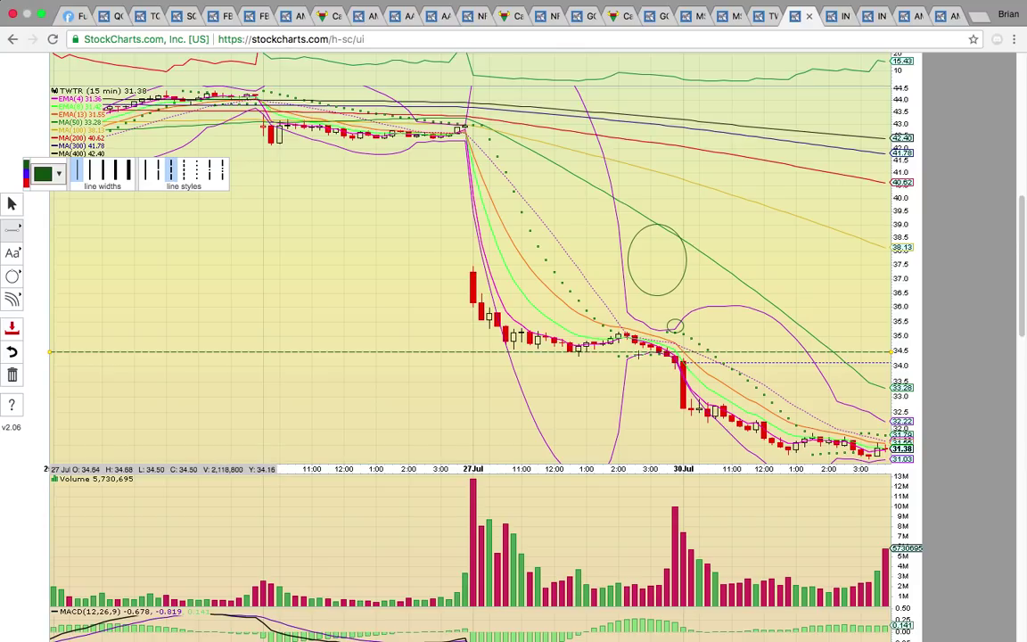
click(571, 338)
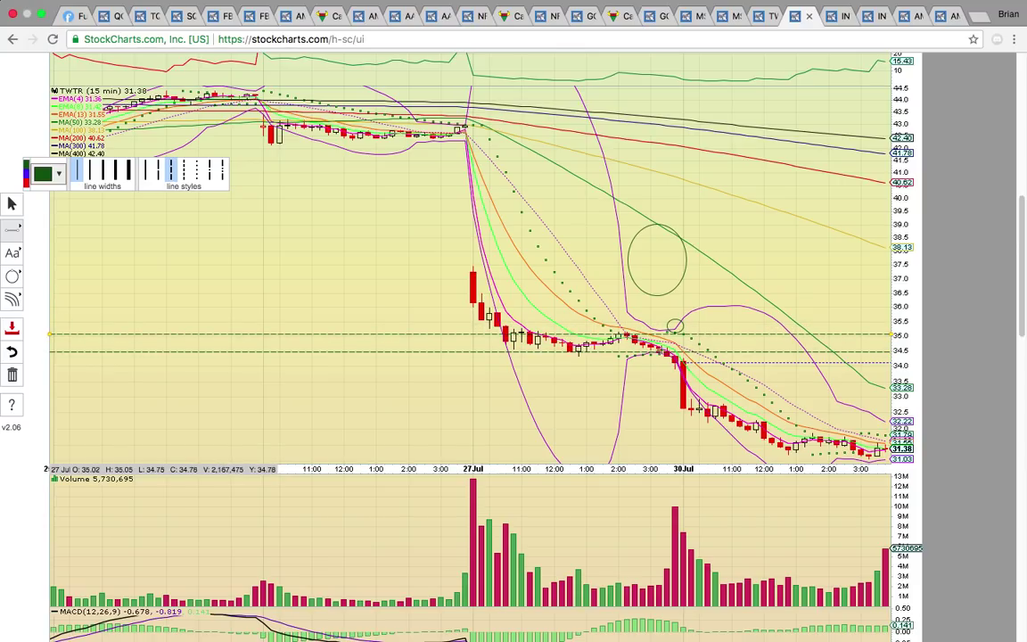
click(723, 459)
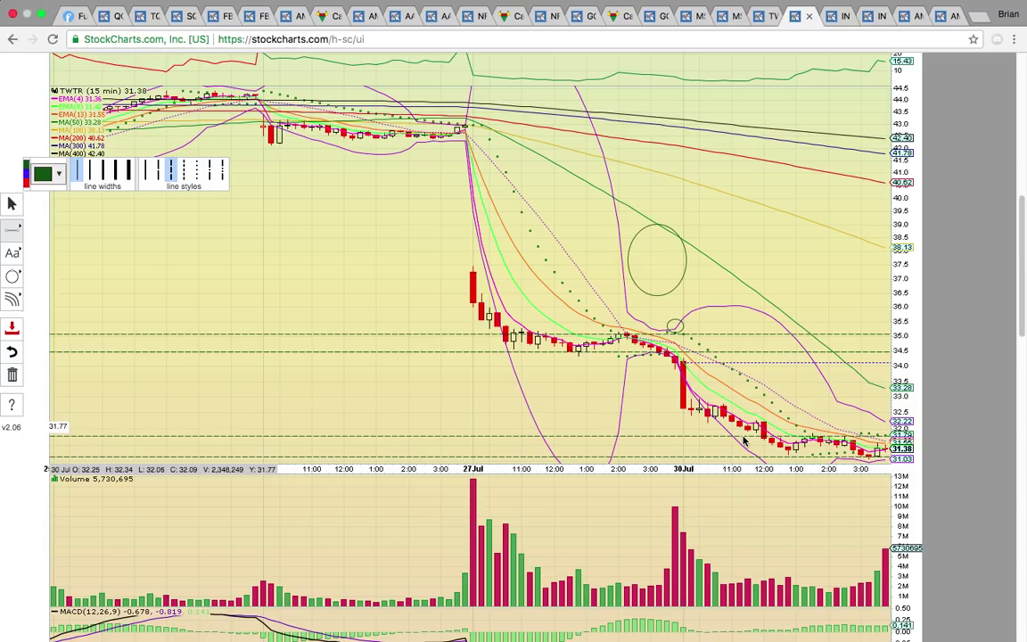
click(744, 437)
click(26, 186)
Circle the Bollinger Band legend values and the 33.28 MA(50) label, and add horizontal lines at about 37.4 and 42.2 on the TWTR 15-minute chart.
click(12, 278)
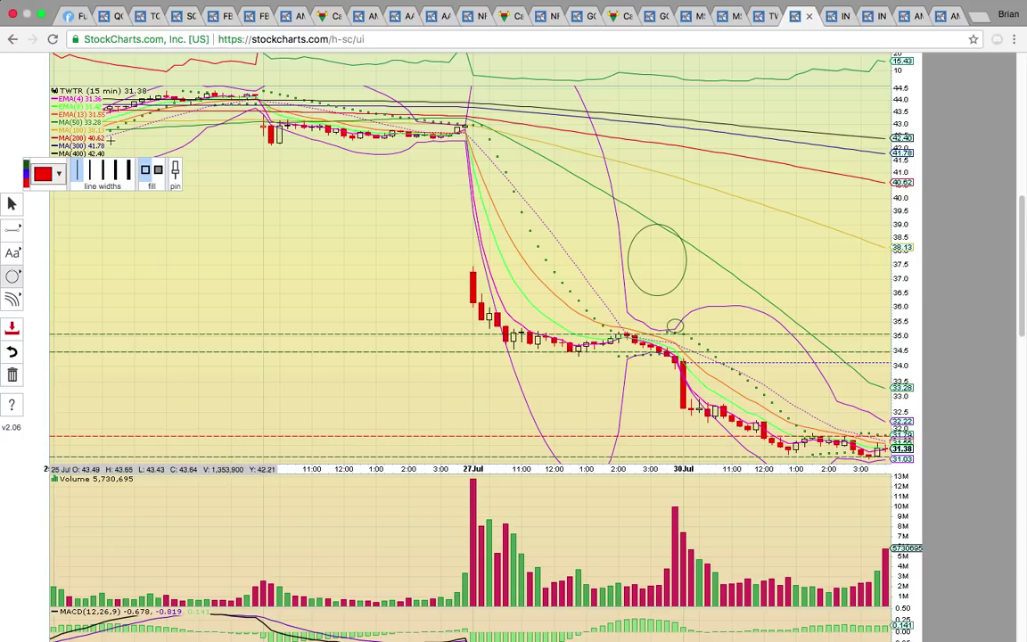
scroll(267, 267, down, 1)
drag(151, 147, 104, 125)
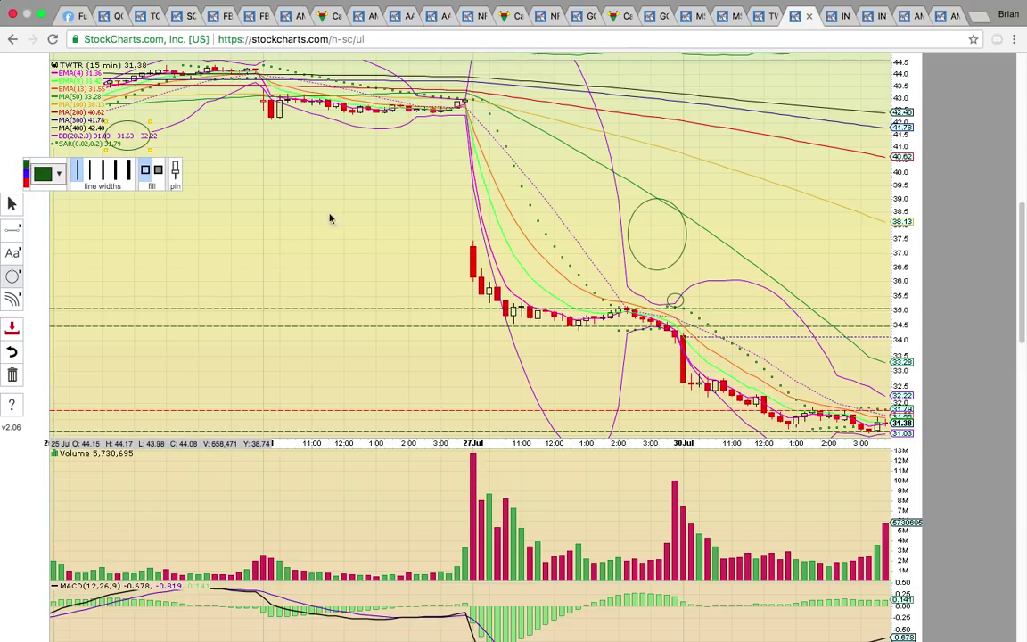
drag(916, 372, 879, 351)
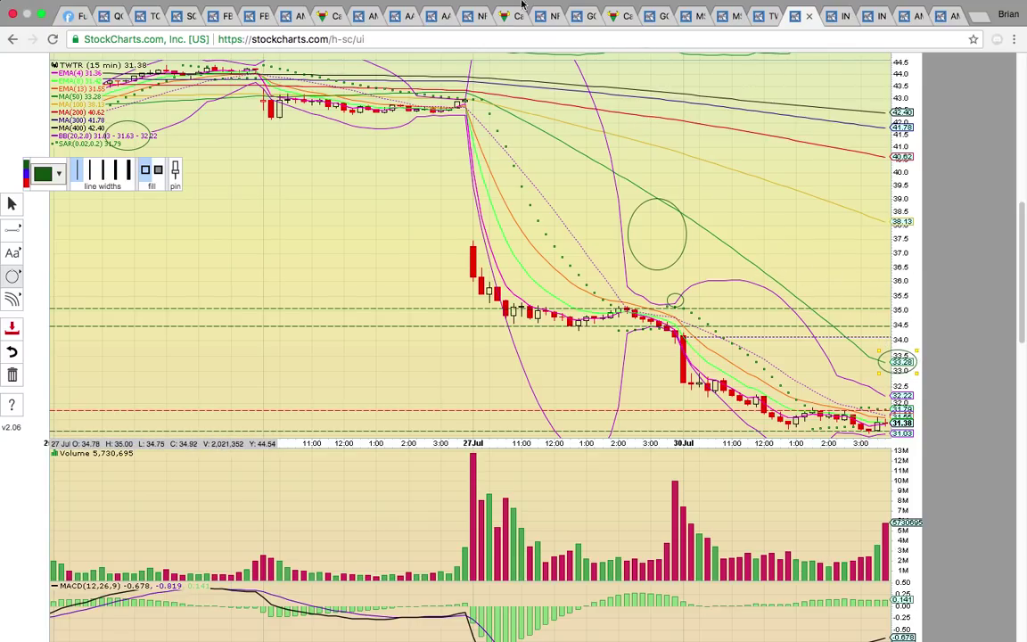
click(11, 229)
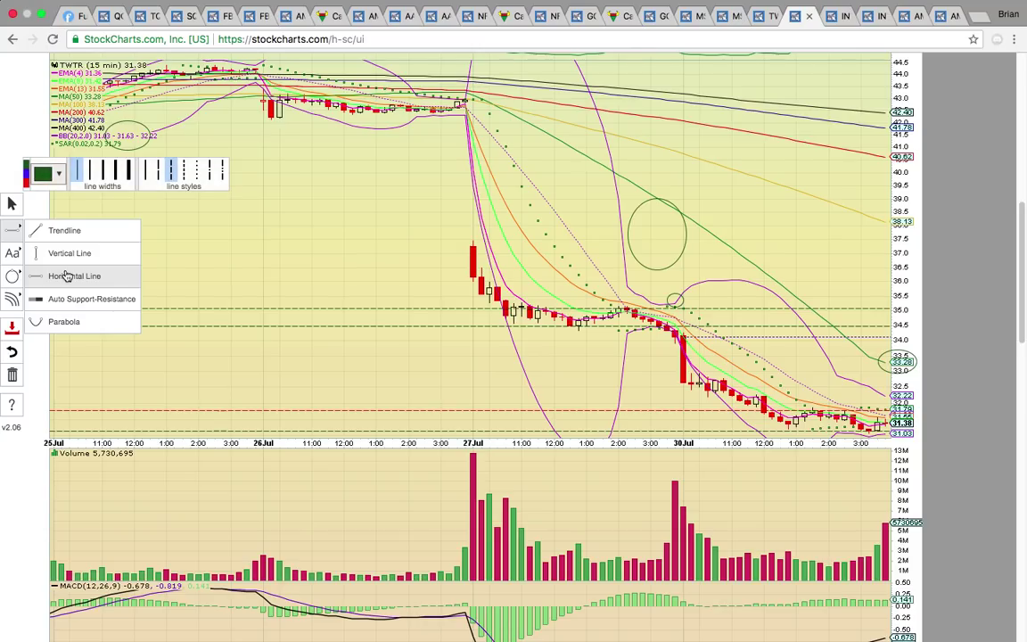
click(64, 273)
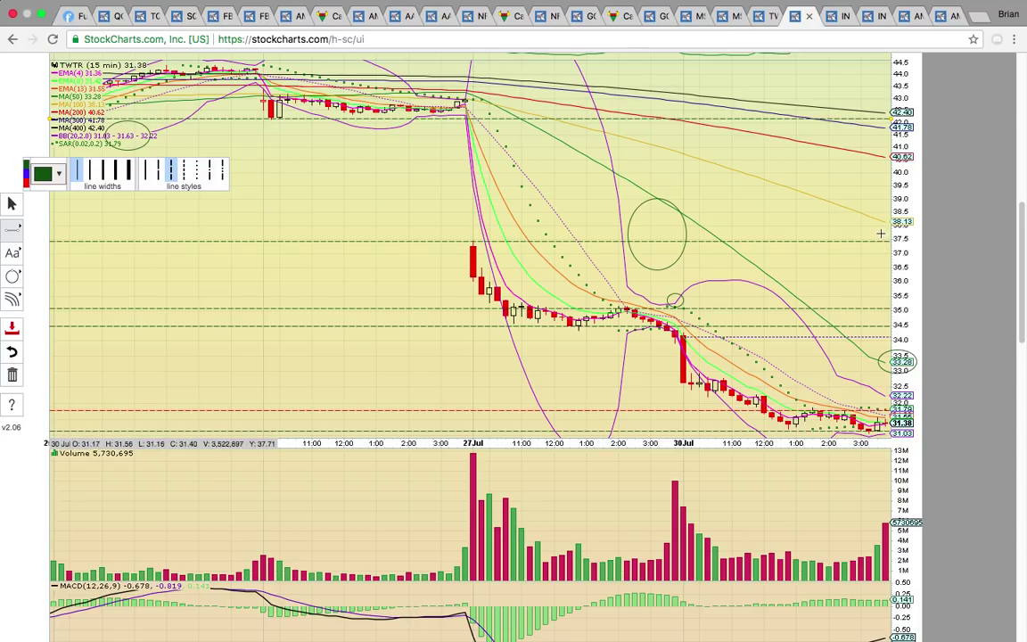
On the INTC daily chart, circle the latest RSI reading, the late-June price low and the matching late-June RSI low.
mouse_move(745, 2)
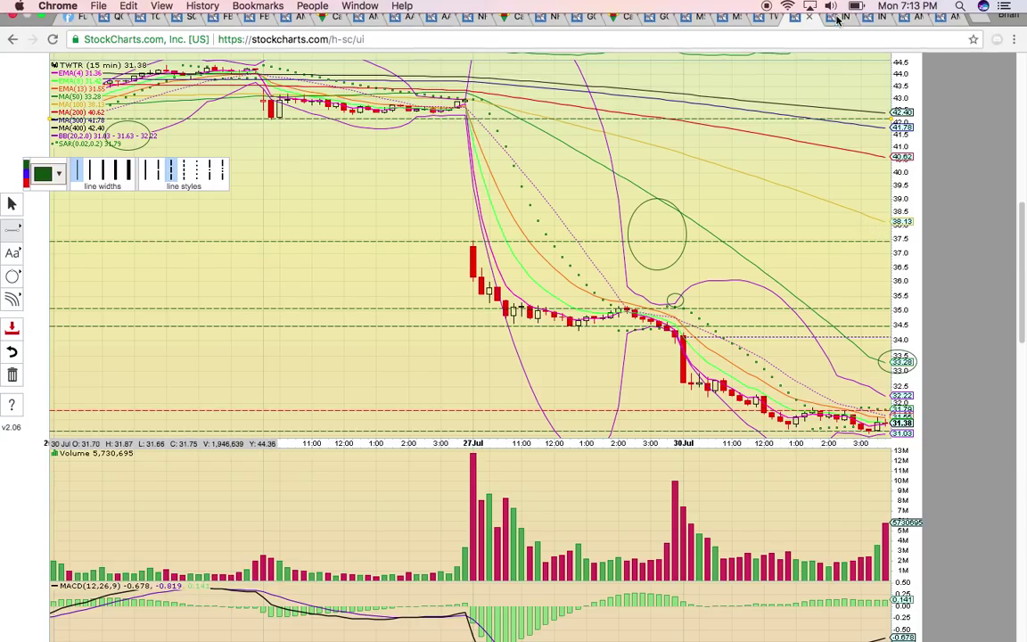
click(838, 32)
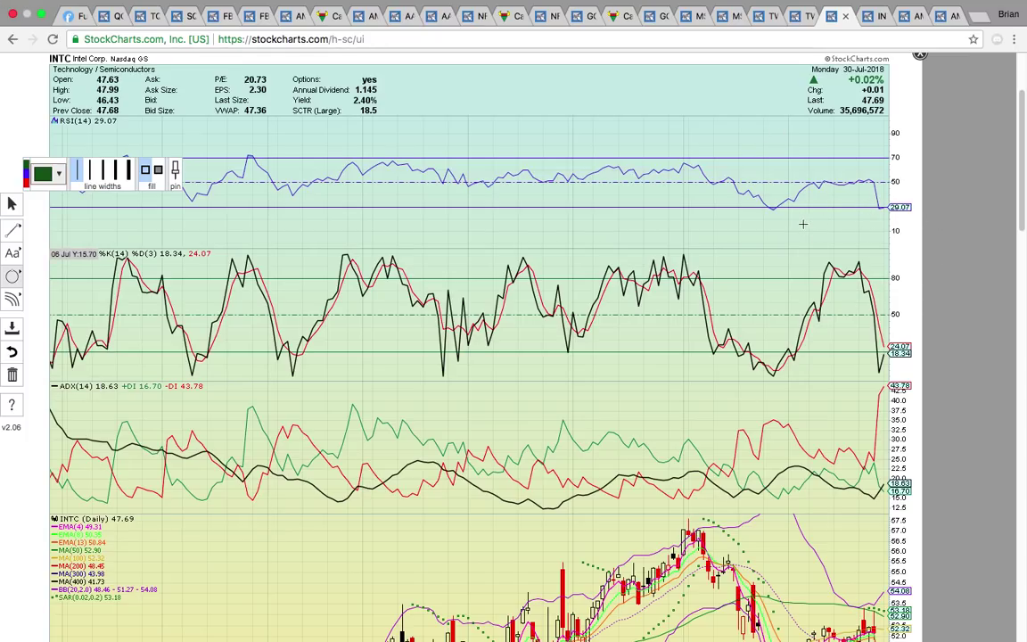
drag(902, 207, 912, 220)
scroll(786, 292, down, 5)
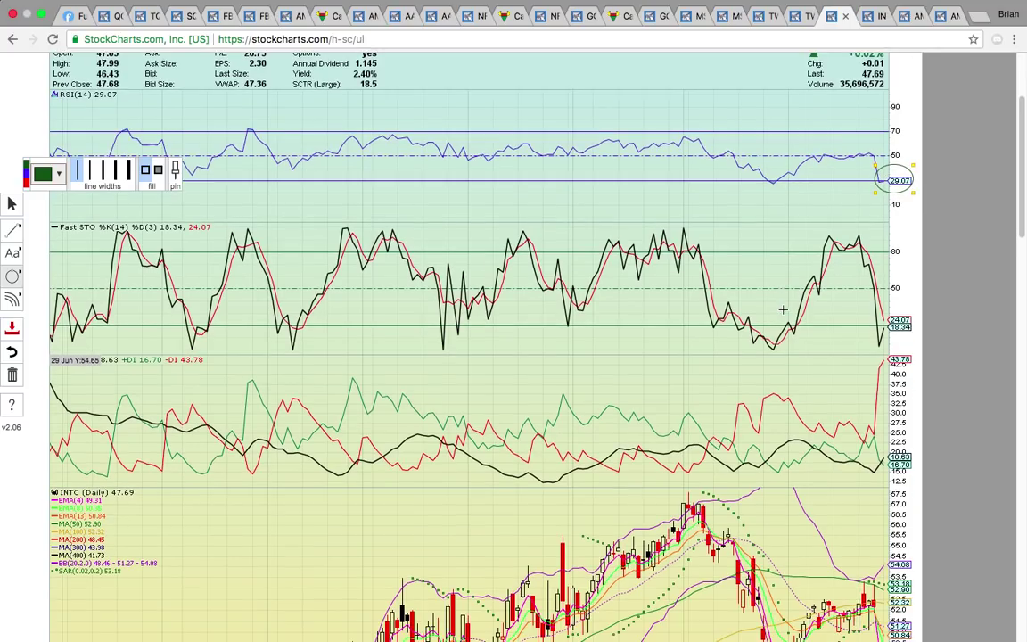
drag(788, 493, 758, 451)
scroll(762, 446, down, 1)
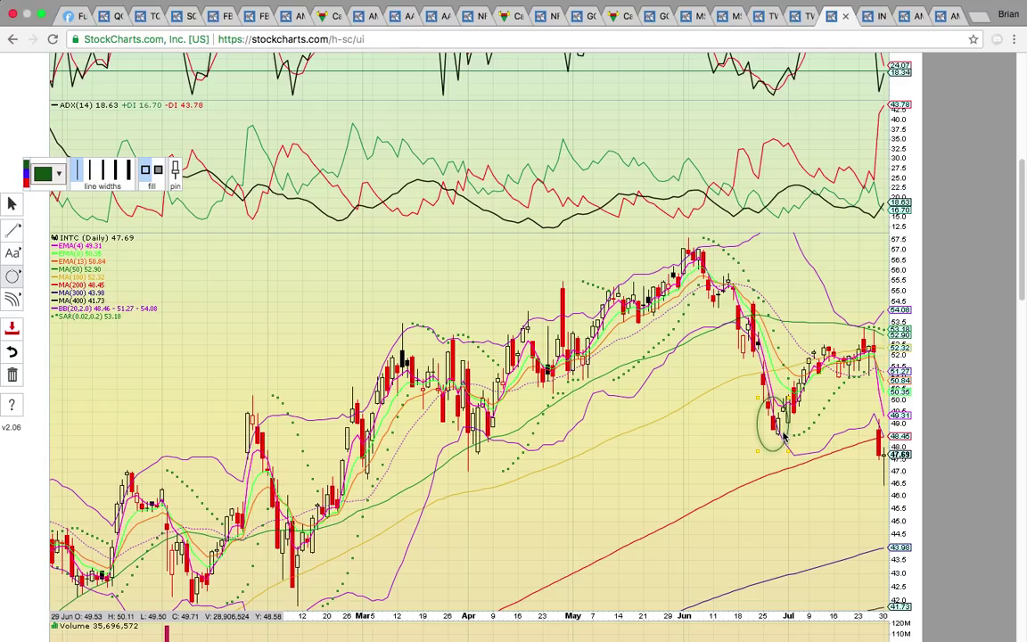
scroll(784, 434, up, 10)
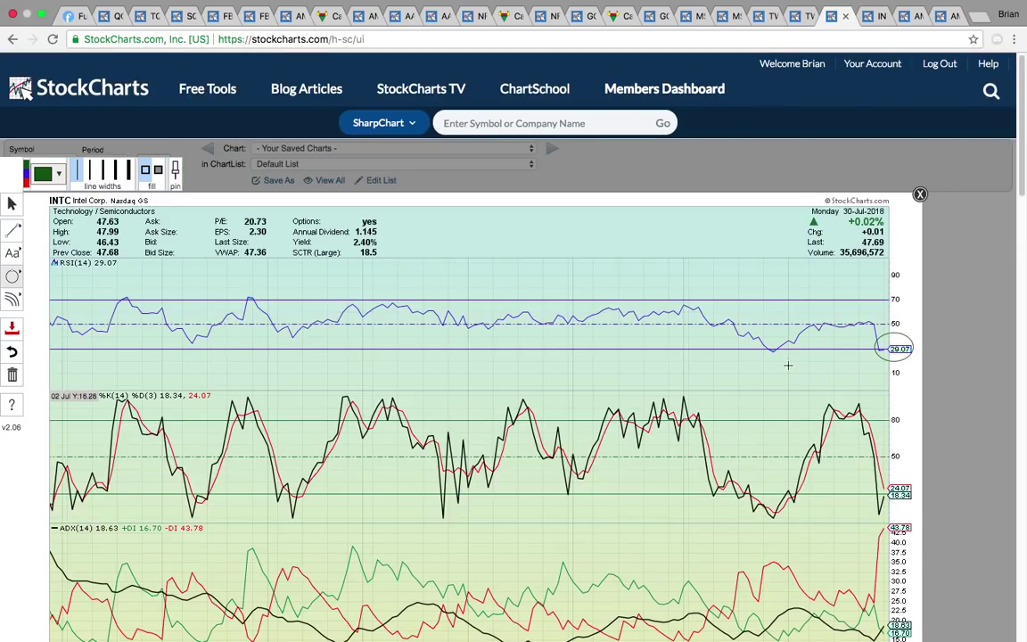
drag(789, 365, 747, 336)
Circle the 48.46 MA(200) label, the 46.5 level and the lower Bollinger Band near 49 at the latest candles on the INTC daily chart.
scroll(509, 339, down, 12)
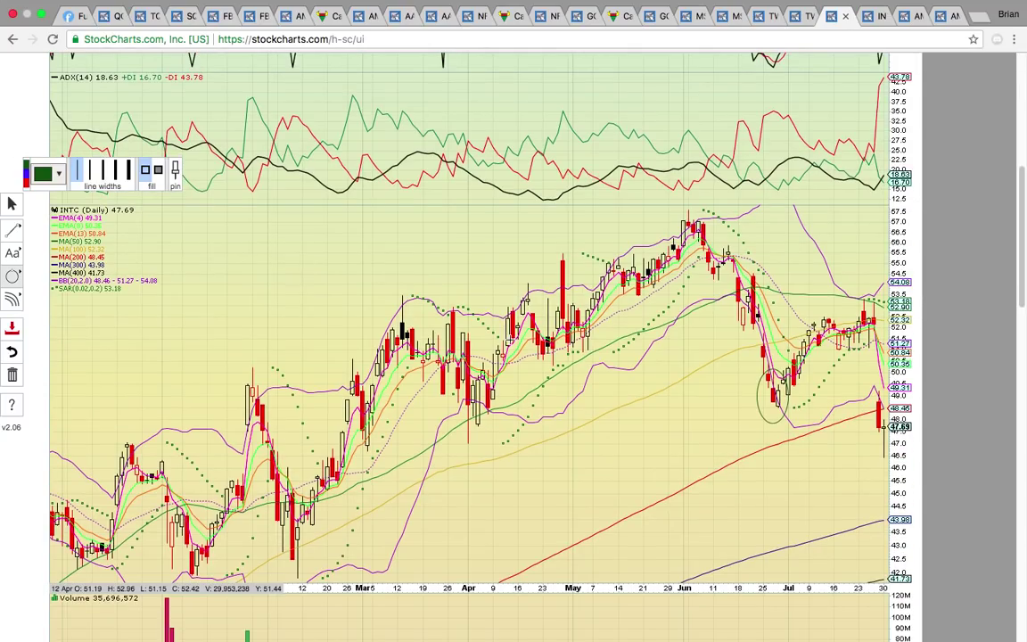
scroll(709, 298, down, 1)
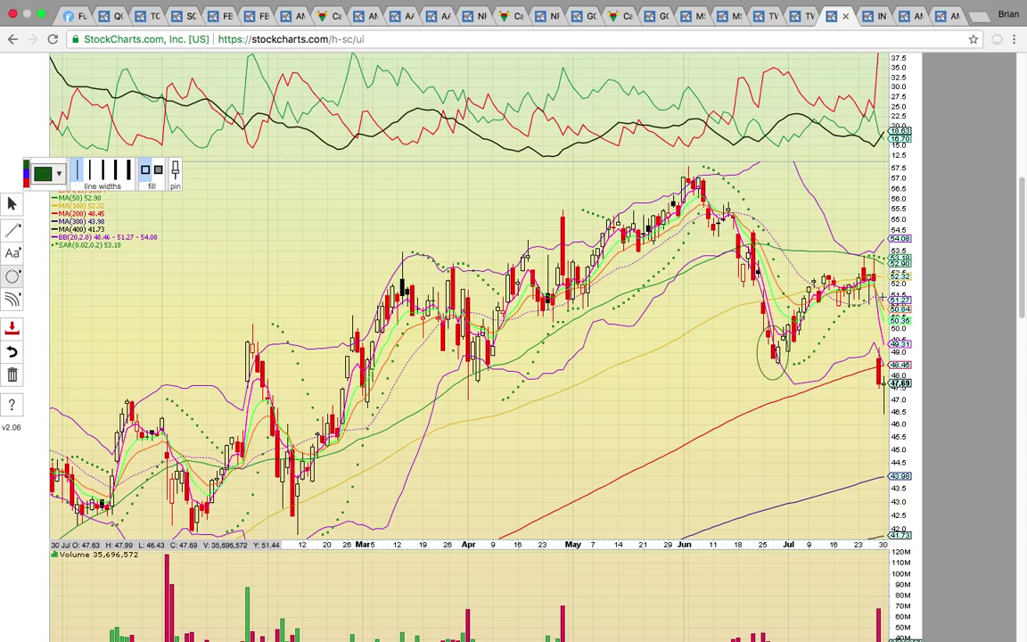
scroll(882, 297, up, 1)
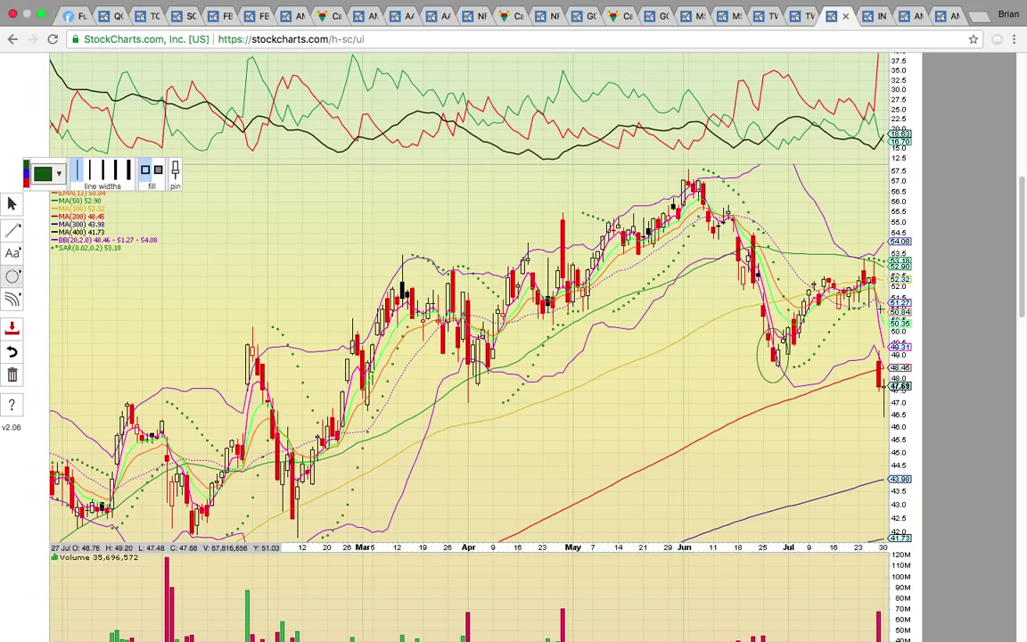
scroll(881, 308, down, 2)
scroll(881, 308, up, 1)
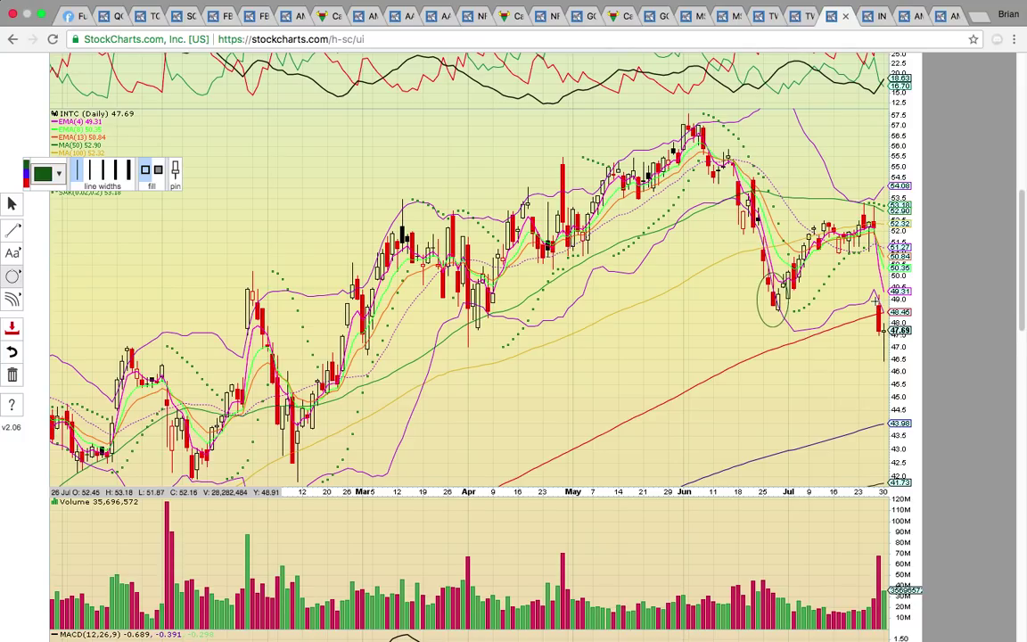
scroll(879, 308, up, 1)
scroll(874, 304, down, 1)
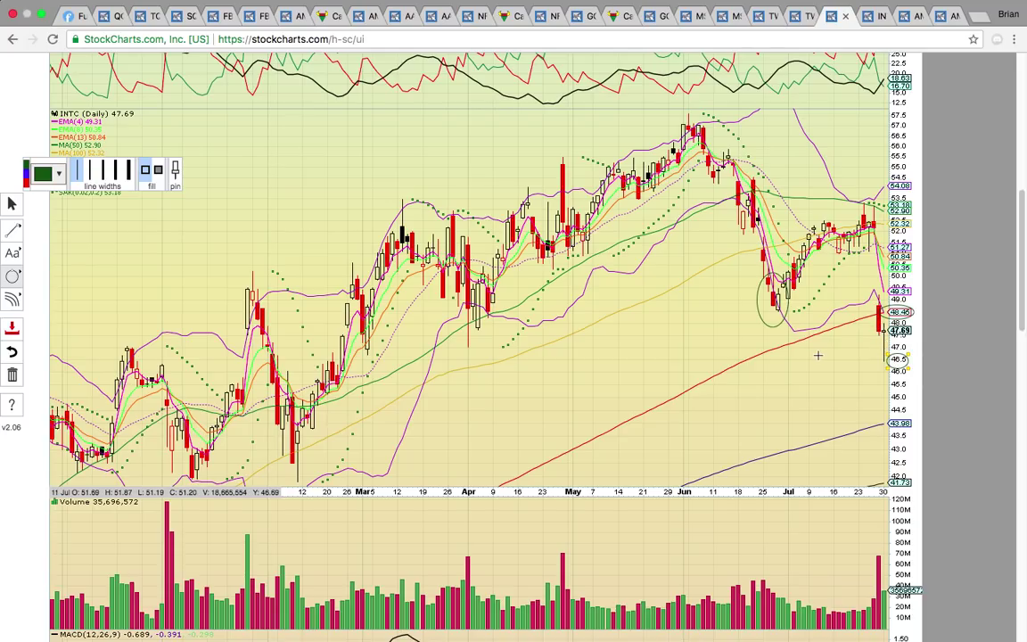
click(896, 362)
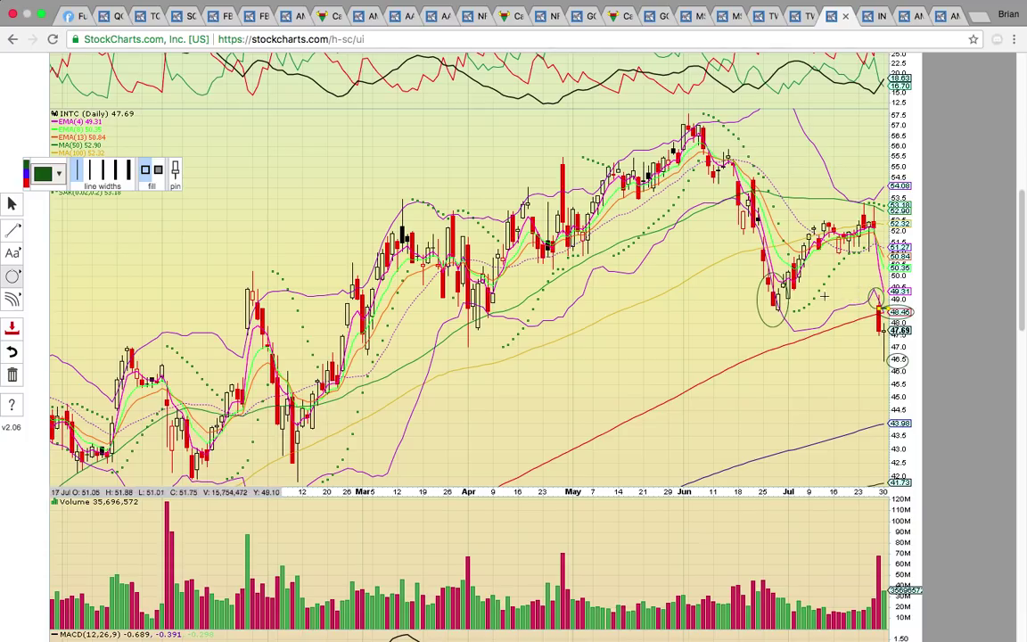
Draw horizontal lines at about 49.2, 52.0 and 48.8 on the INTC daily price chart.
click(12, 229)
click(62, 276)
click(574, 294)
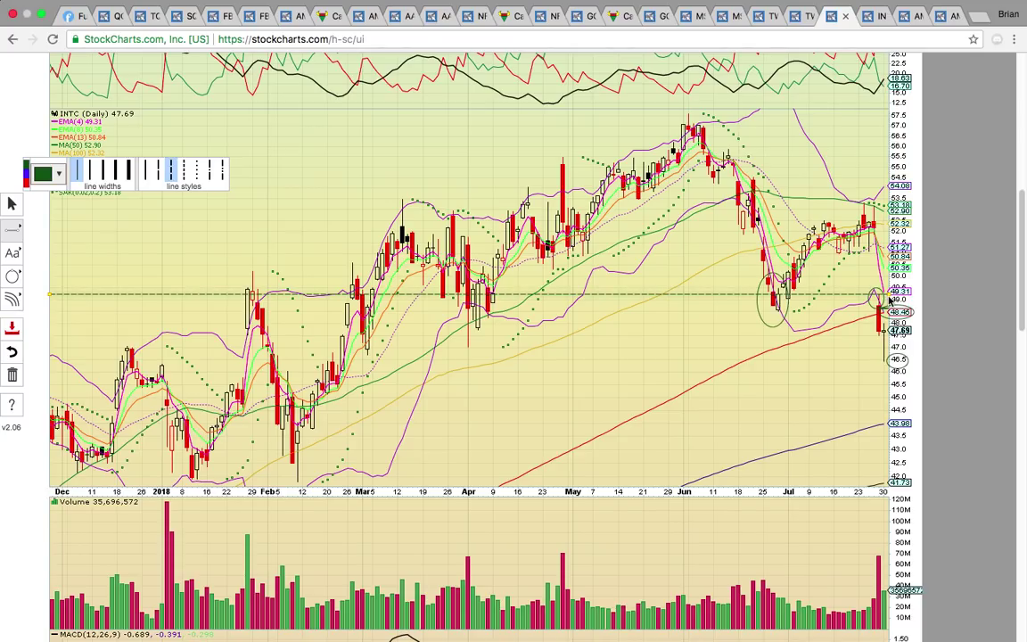
click(858, 232)
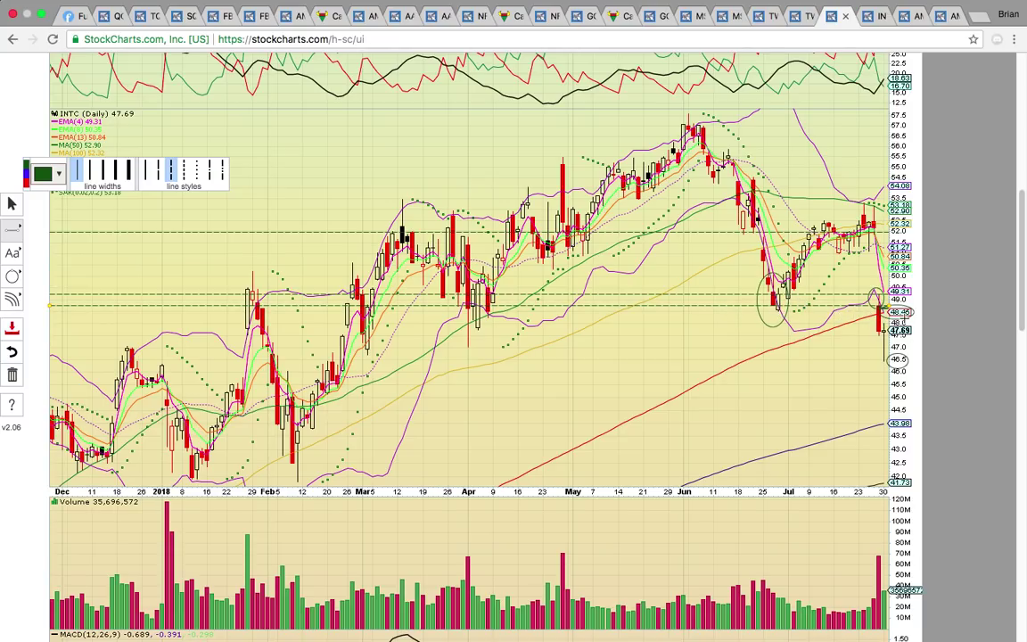
Circle the 43.98 MA(300) label on the INTC daily price chart.
click(13, 276)
click(50, 300)
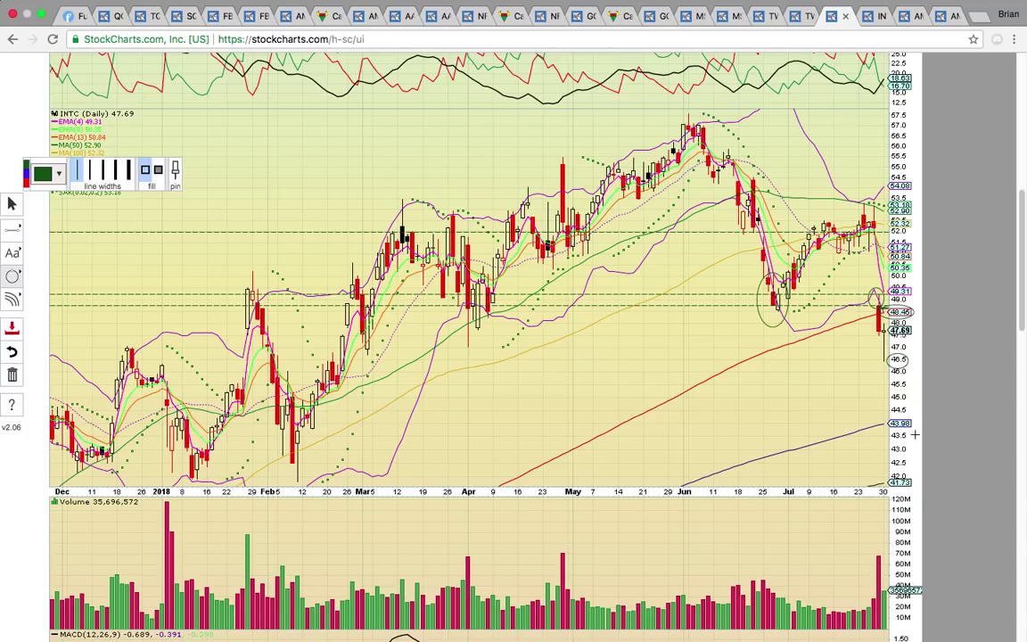
drag(913, 435, 878, 416)
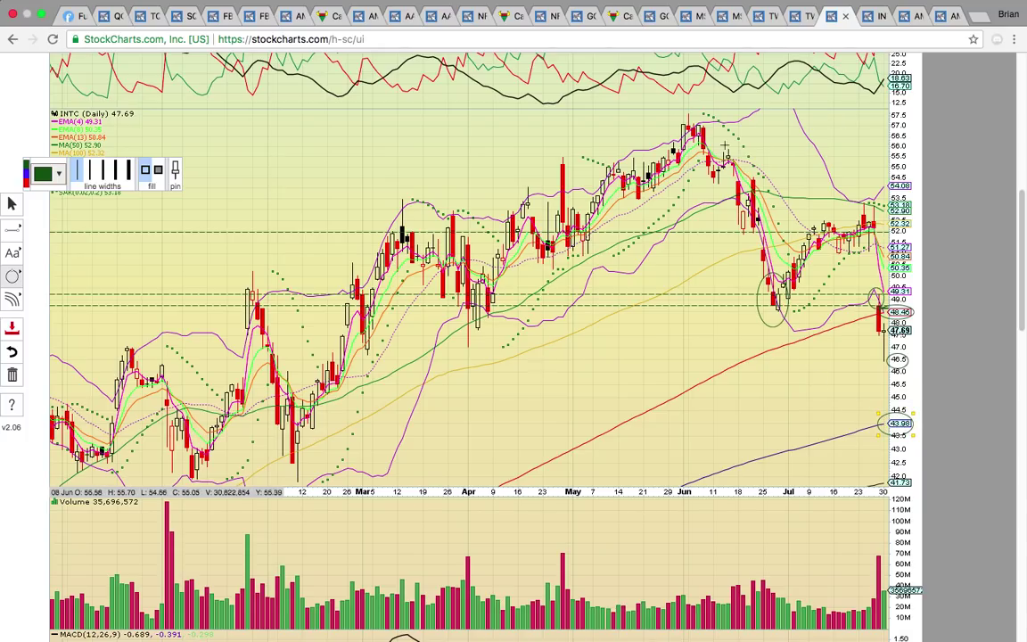
Switch to the INTC 15-minute chart and circle the latest price label at 47.69.
click(867, 15)
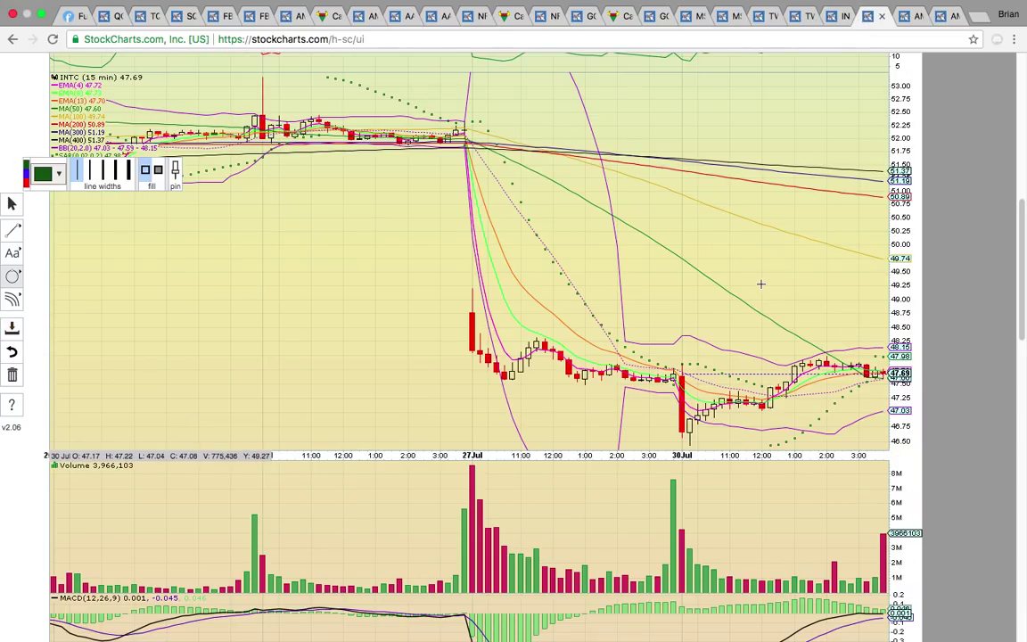
scroll(785, 293, up, 1)
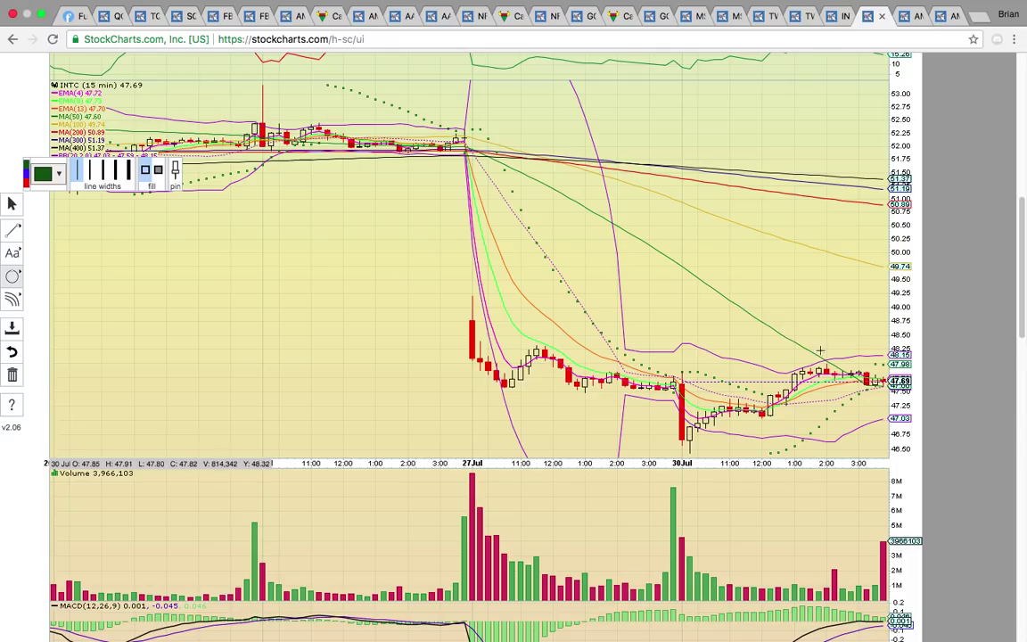
drag(915, 399, 883, 366)
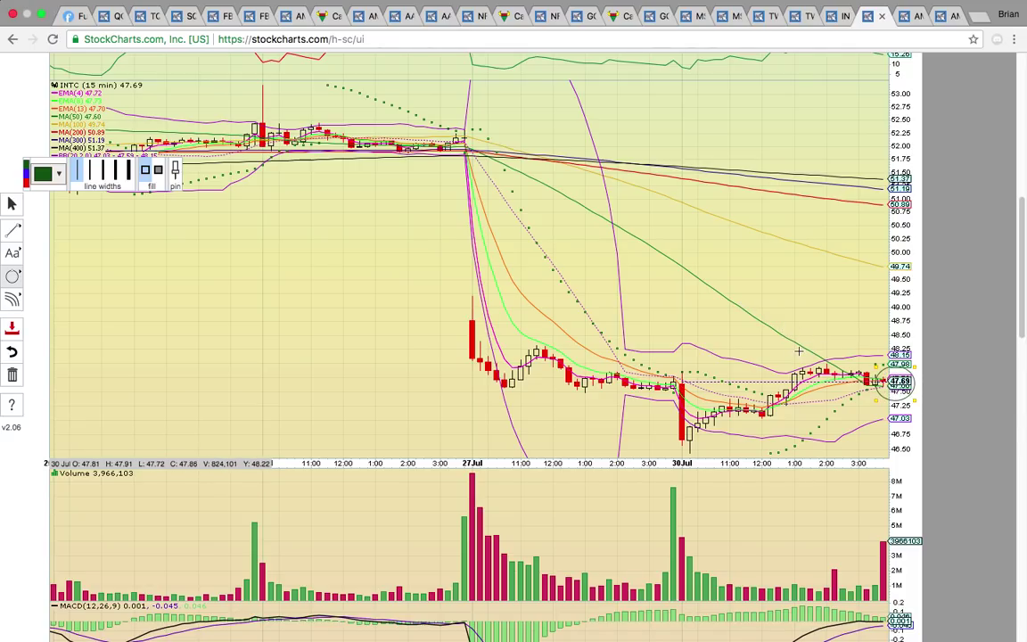
Draw green horizontal lines at about 47.6, 47.9, 46.65 and 47.05 on the INTC 15-minute price chart.
click(13, 230)
click(61, 275)
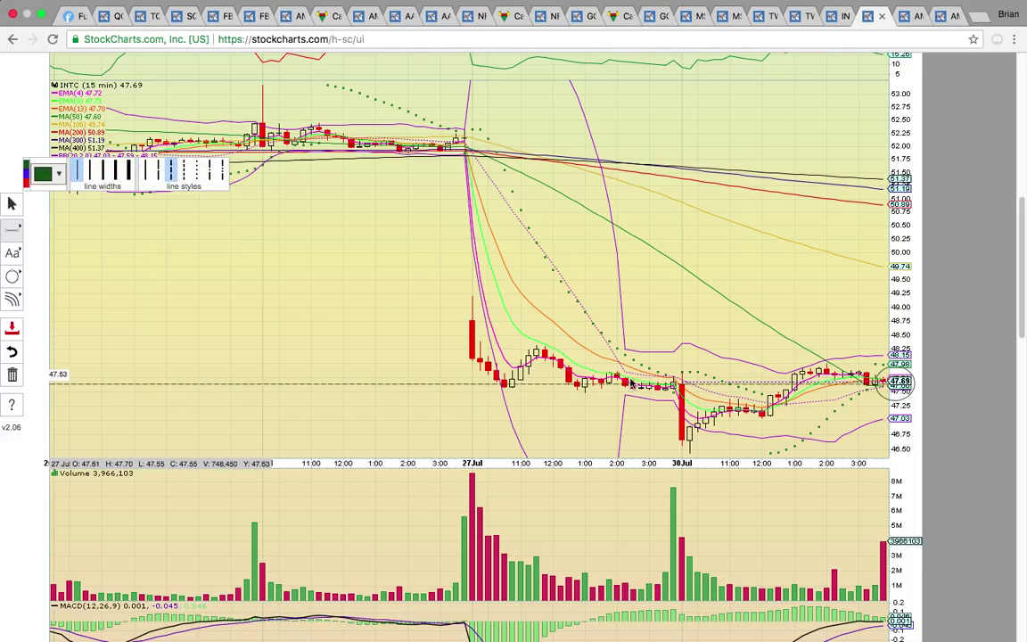
click(641, 387)
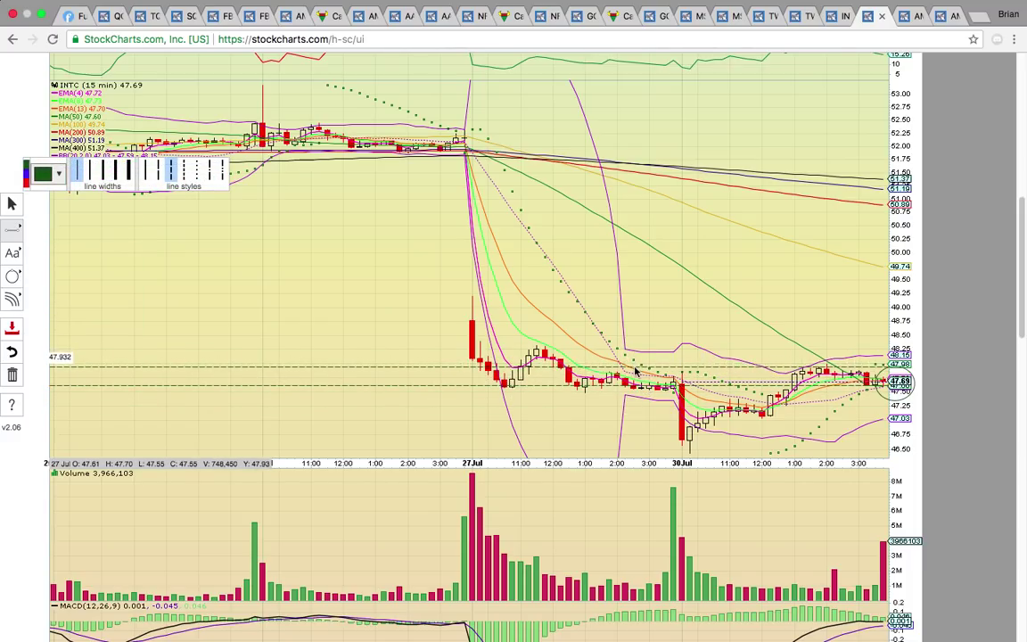
click(637, 369)
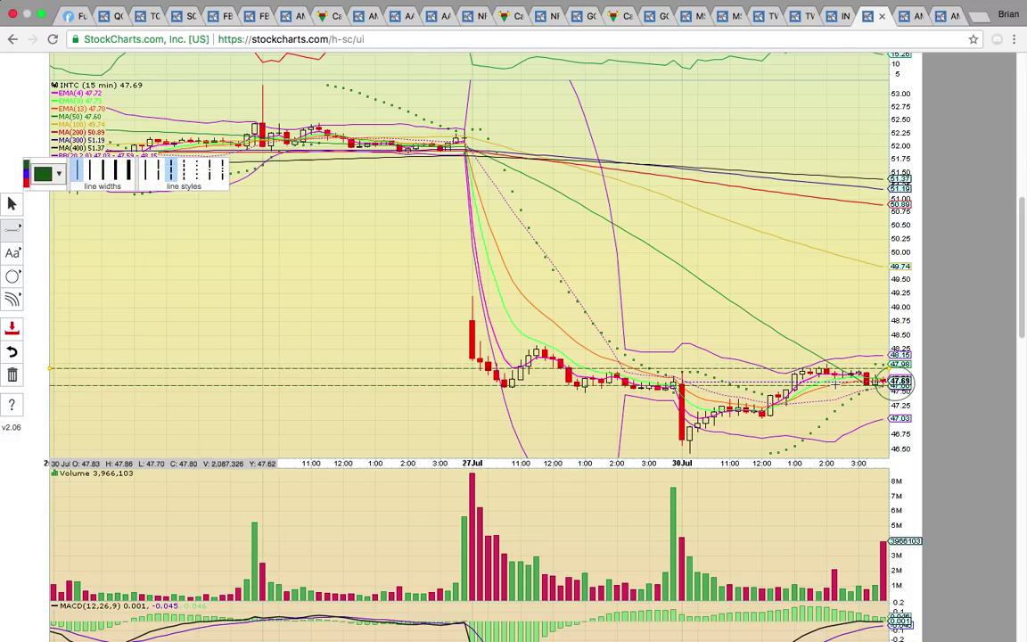
click(740, 441)
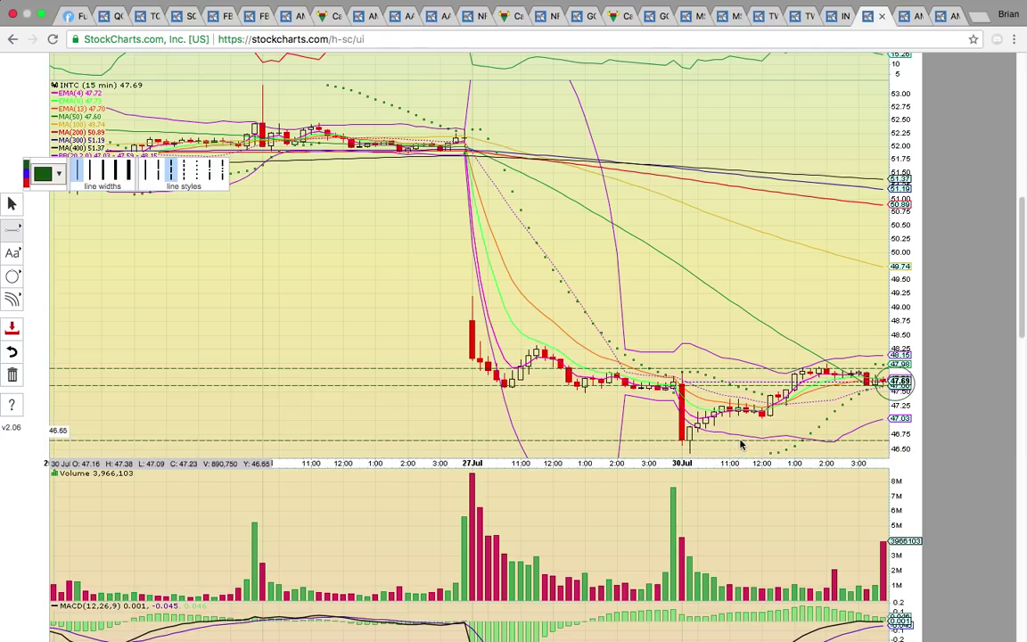
click(813, 419)
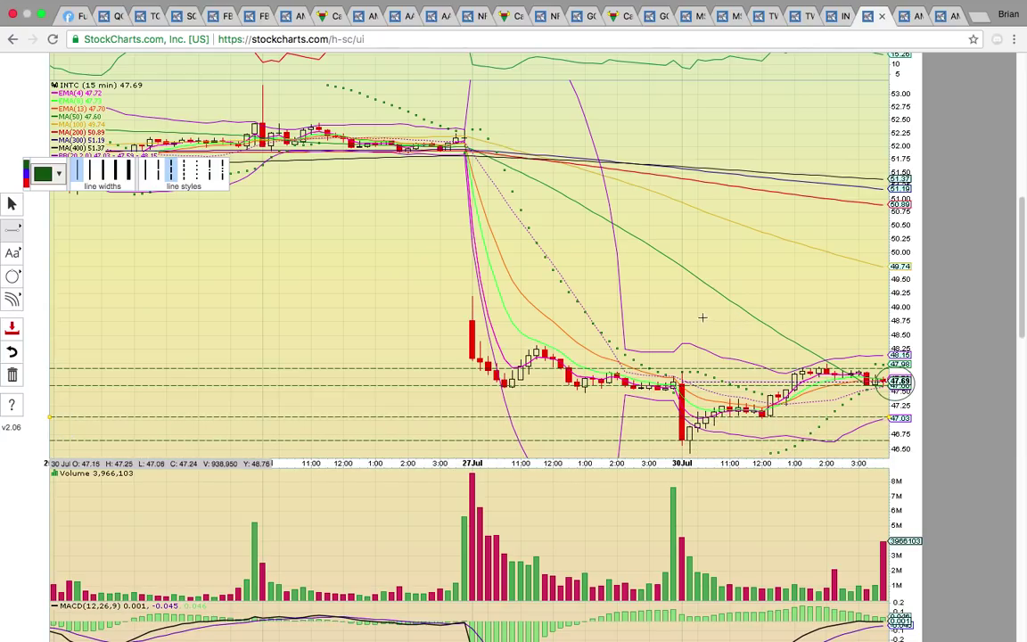
Add red horizontal lines at about 48.25, 49.2 and 51.9 on the INTC 15-minute price chart.
click(580, 350)
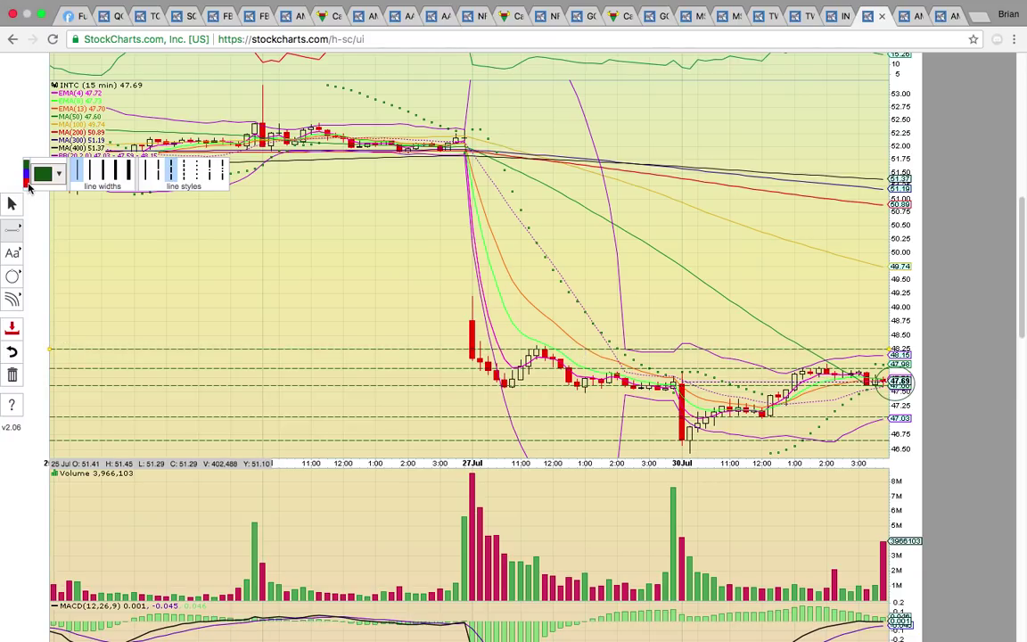
click(675, 294)
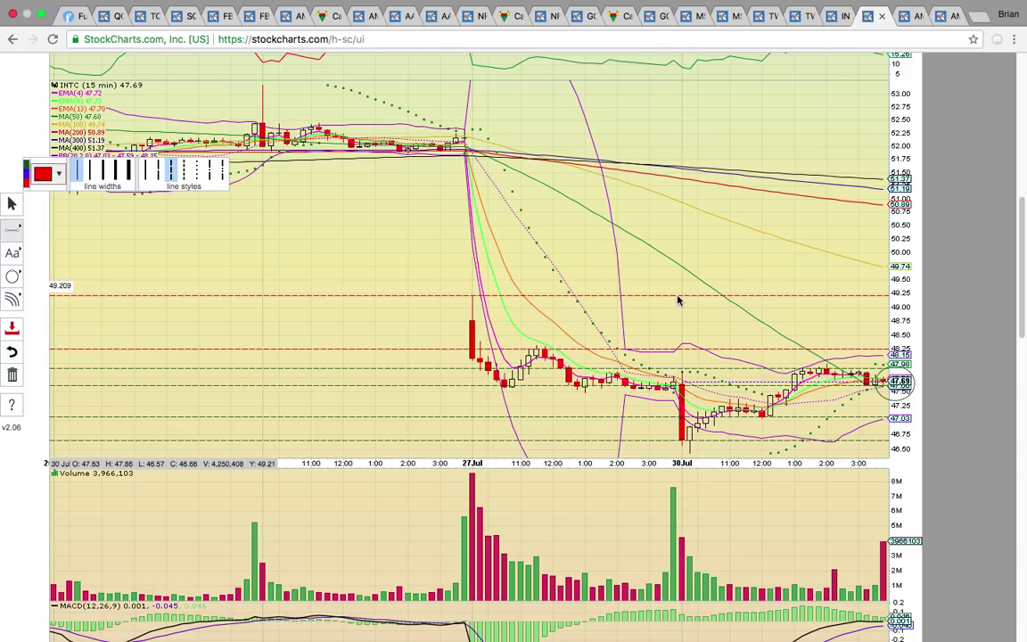
click(482, 153)
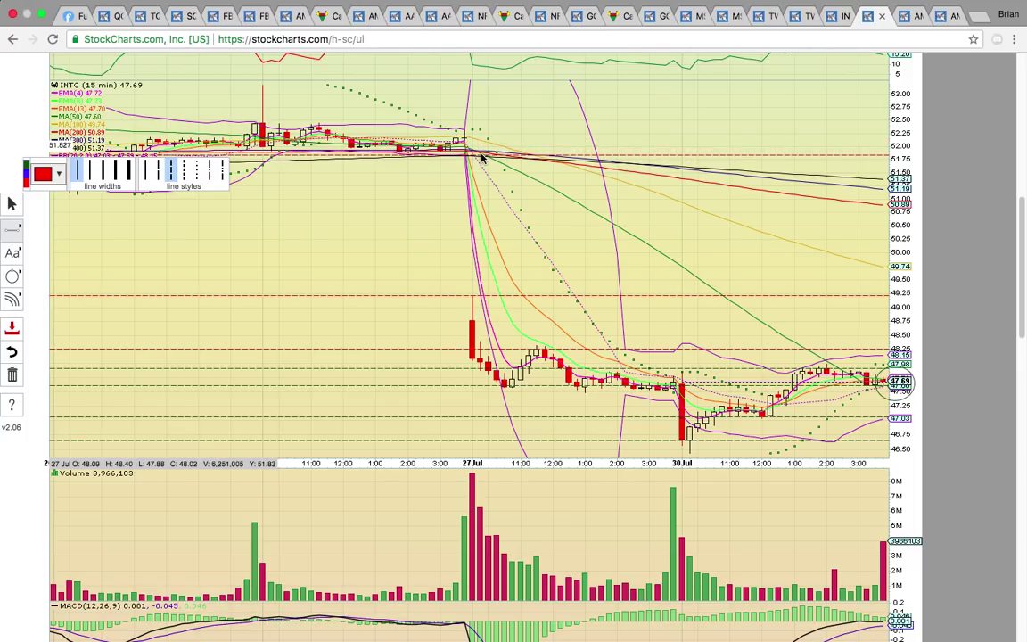
Circle in green the 26 July close, 27 July opening high, MA(50) legend, 49.25 level, and the 27 and 30 July rebound peaks on INTC.
click(12, 276)
click(50, 298)
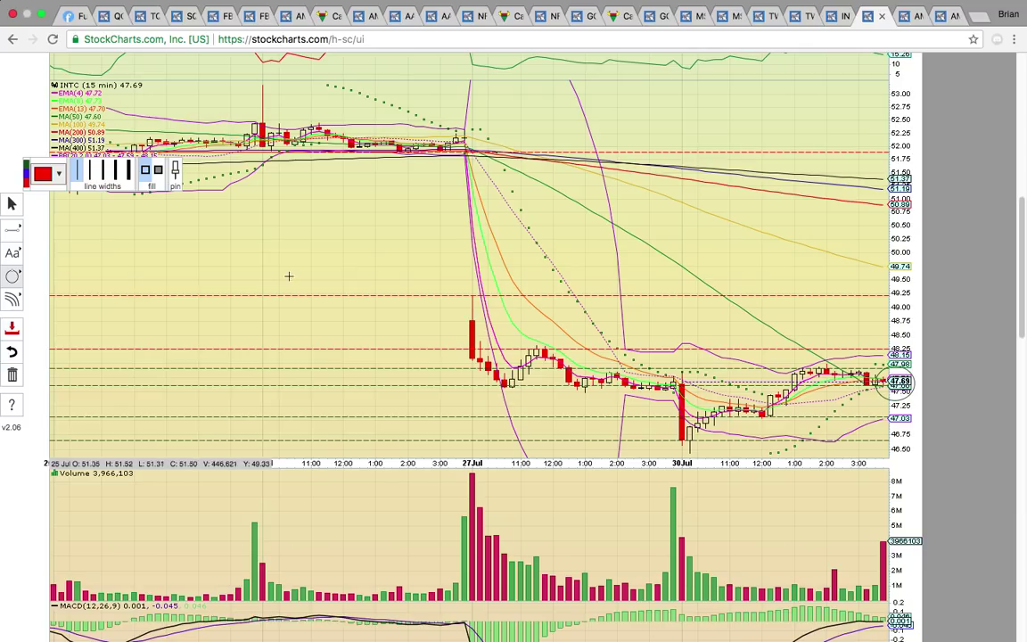
click(470, 297)
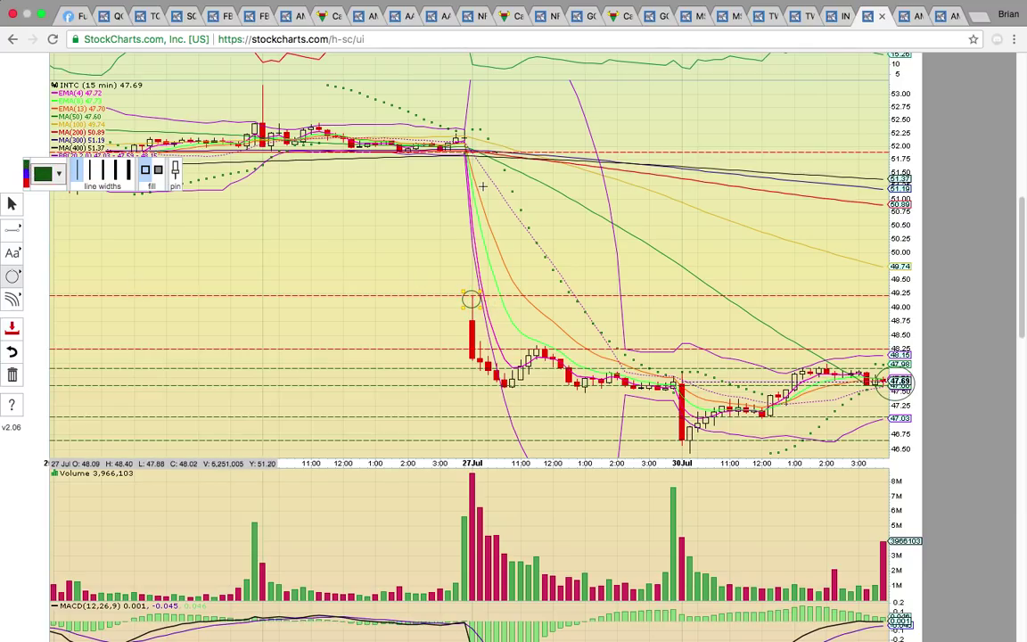
drag(454, 116, 471, 162)
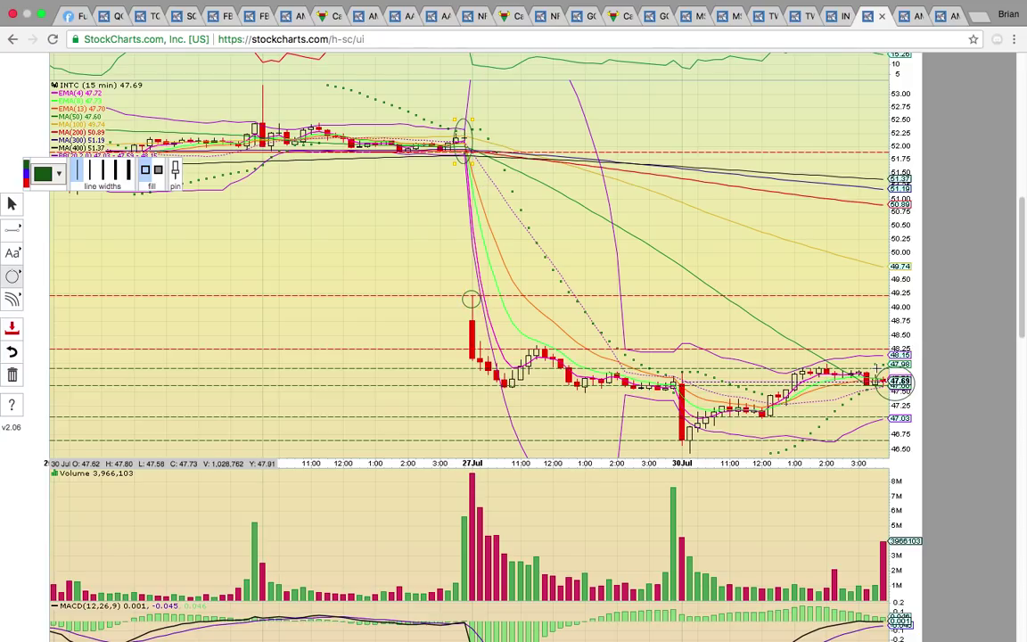
drag(126, 117, 41, 109)
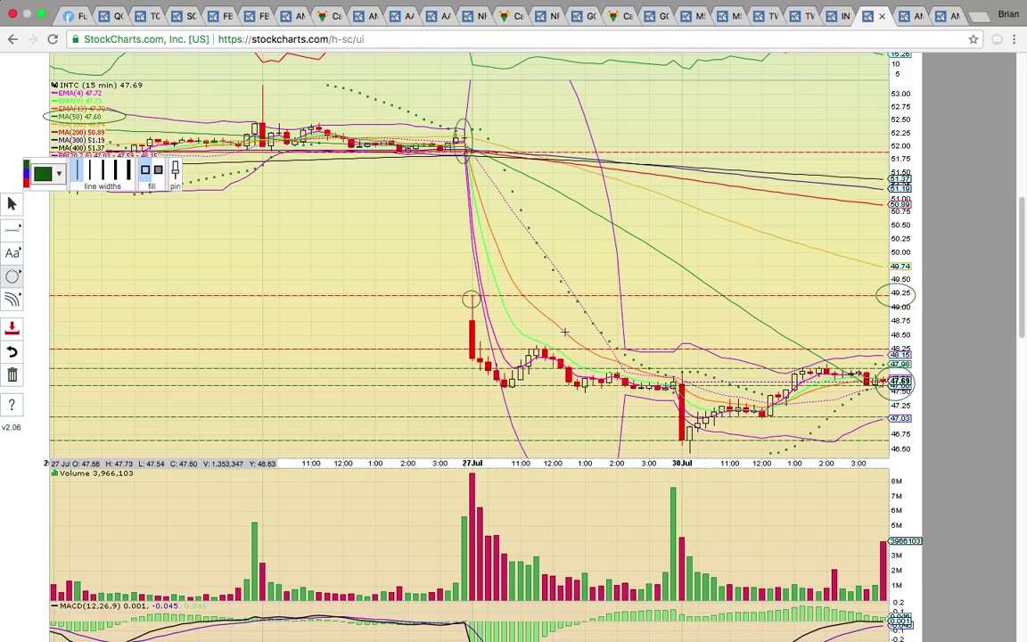
drag(512, 334, 568, 365)
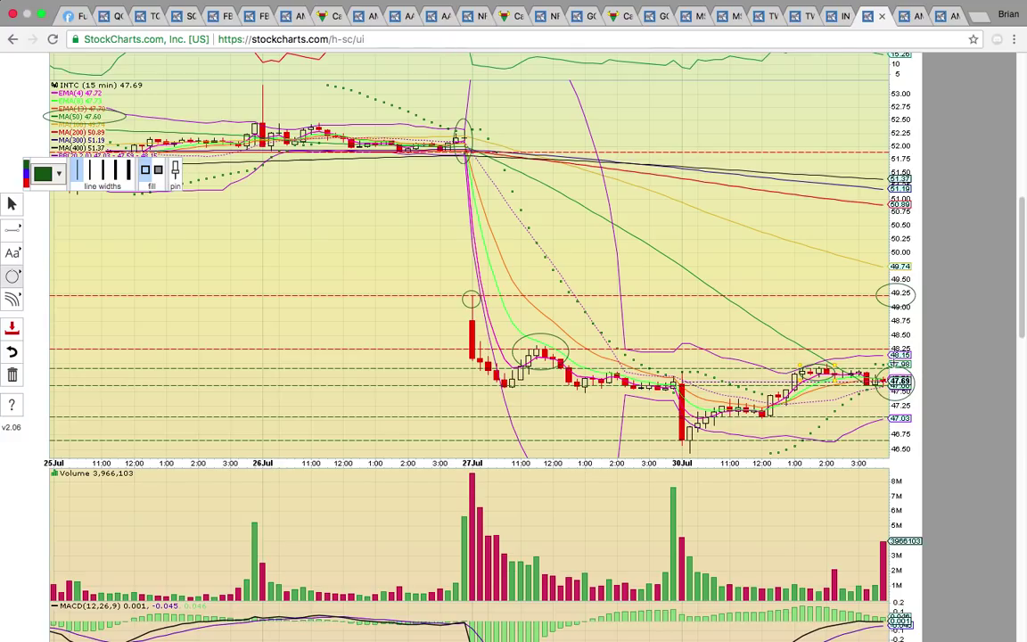
Switch to the AMD daily chart and circle the two latest candles near 19.42.
click(911, 20)
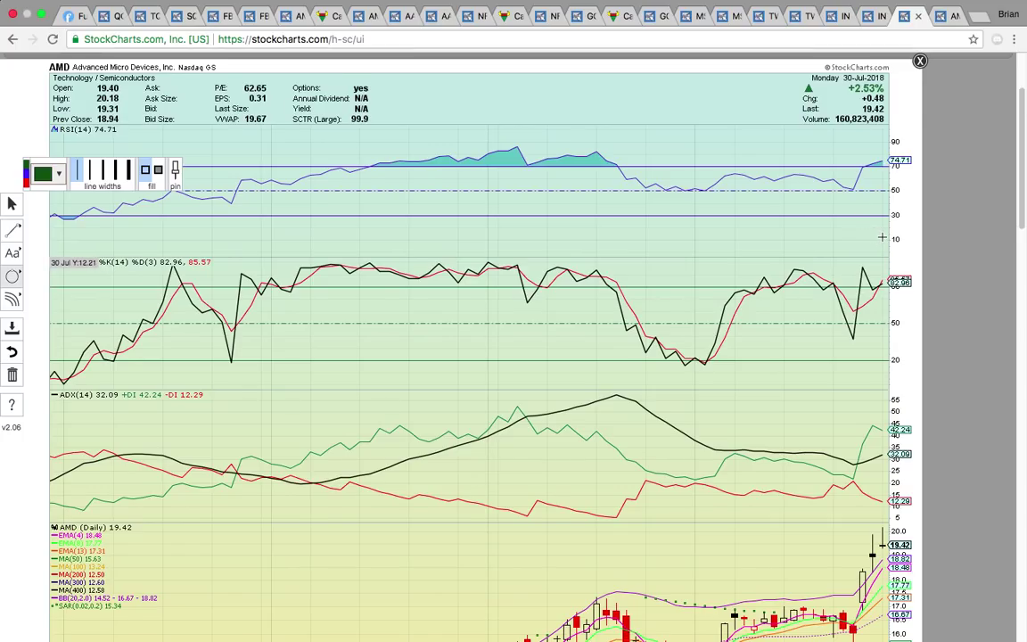
scroll(882, 237, down, 5)
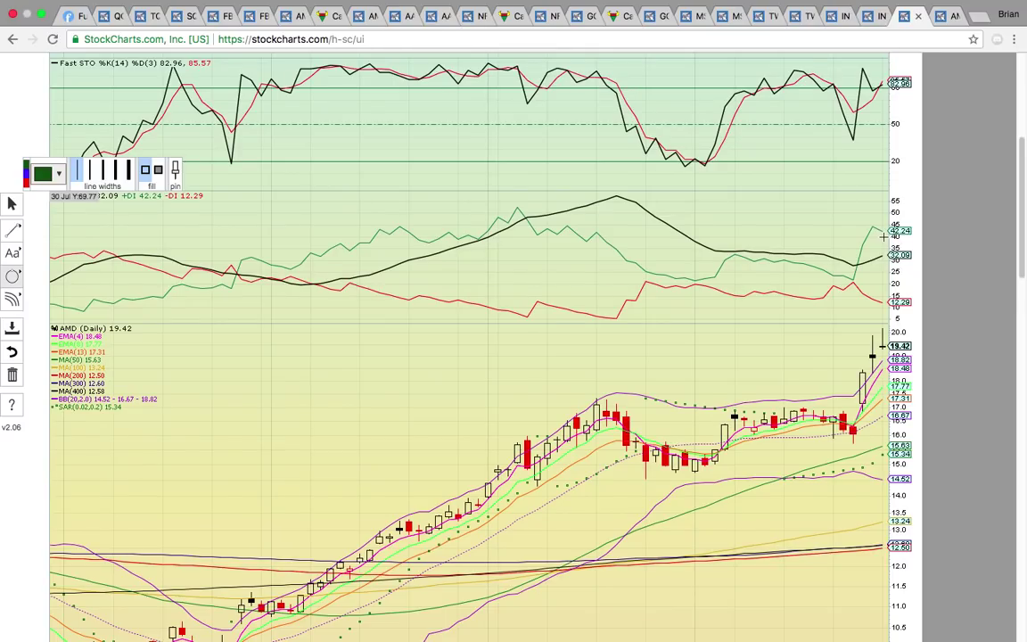
scroll(883, 237, down, 5)
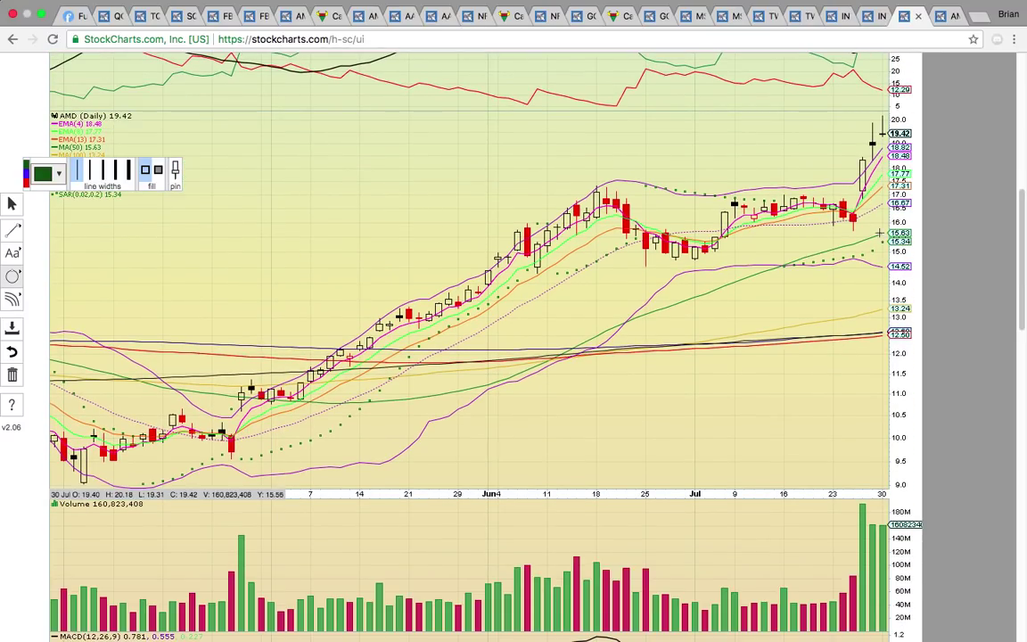
scroll(878, 125, down, 2)
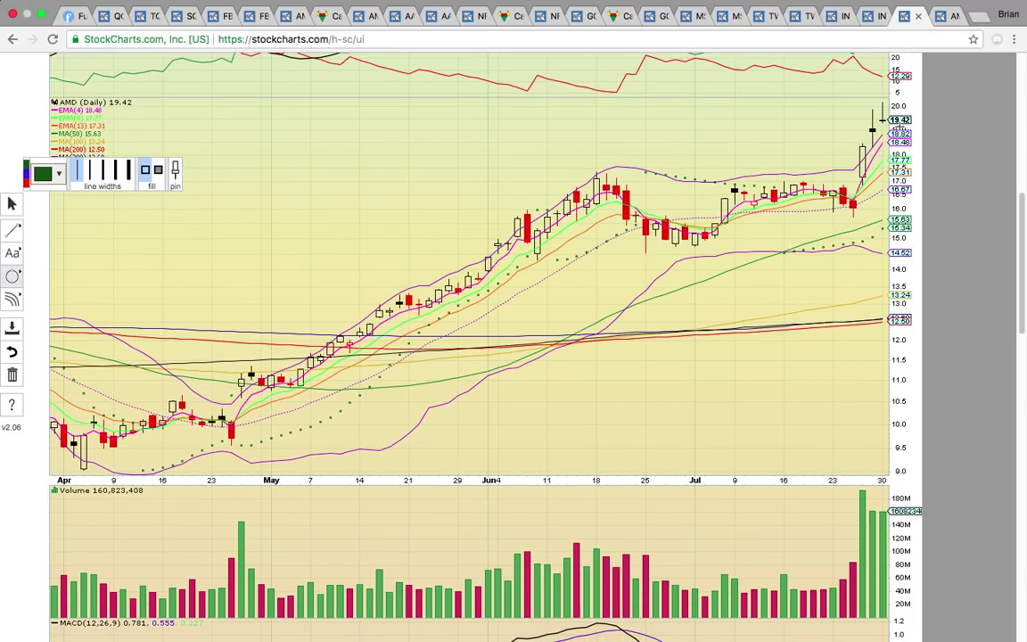
scroll(881, 118, down, 1)
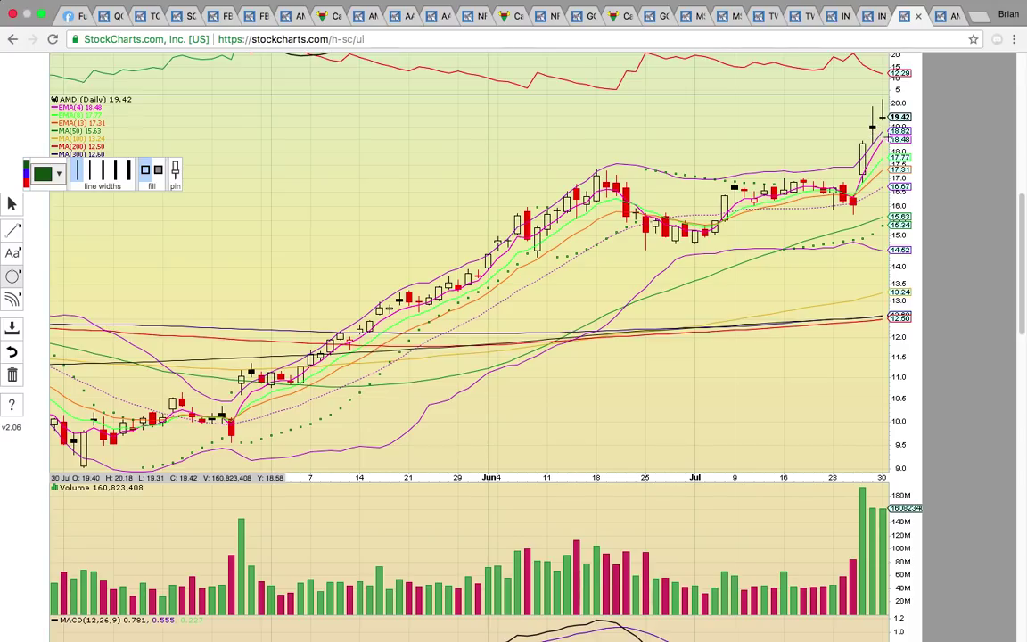
drag(878, 114, 858, 96)
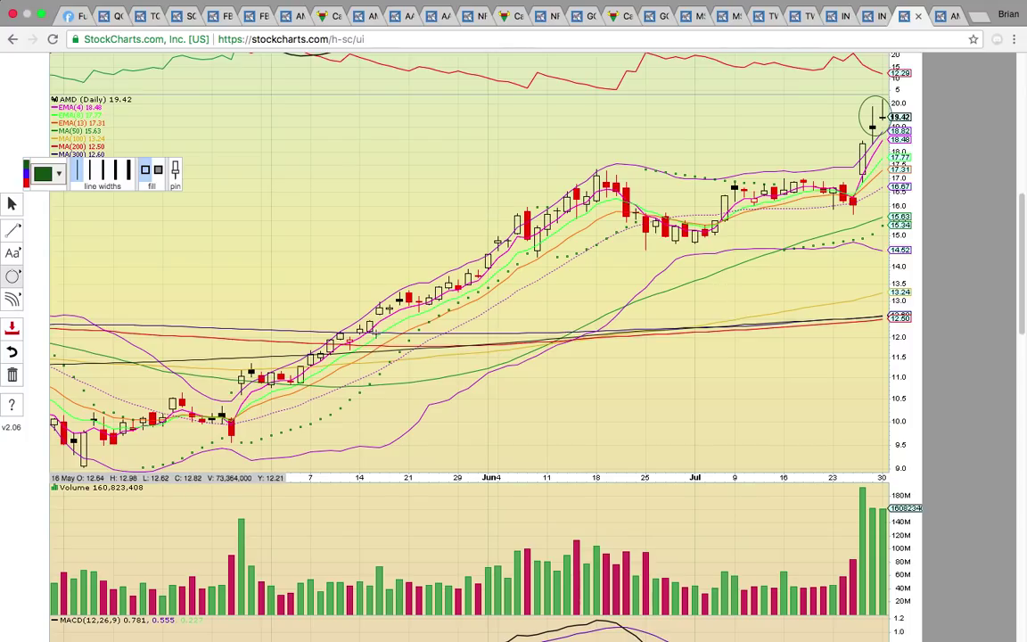
Circle the mid-May, late-May, early-June and mid-June candle groups along the uptrend on the AMD daily chart.
drag(385, 303, 364, 284)
drag(467, 275, 451, 252)
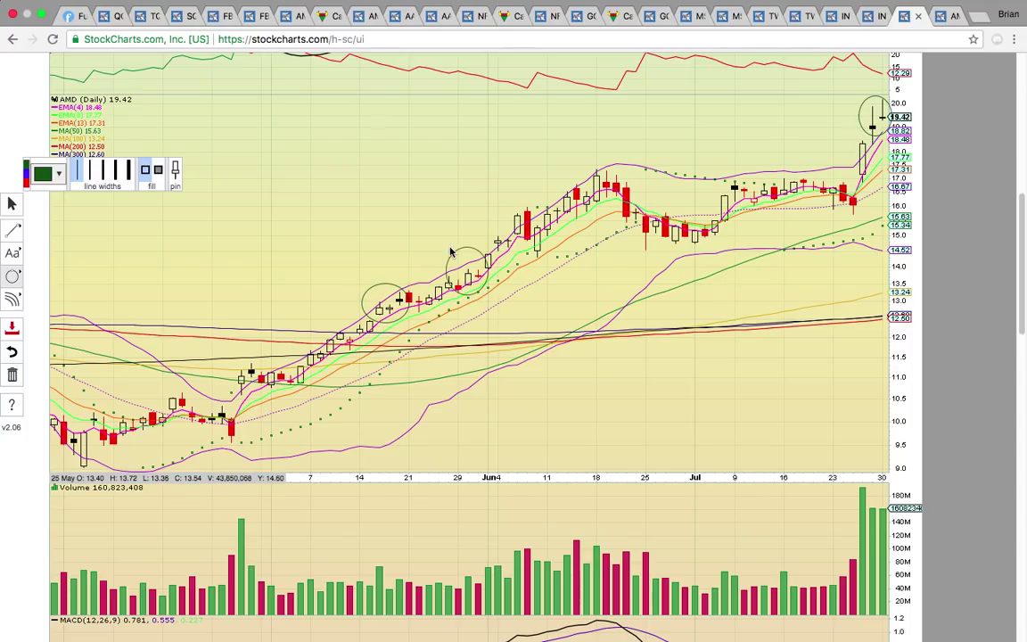
drag(515, 238, 499, 223)
drag(558, 210, 546, 198)
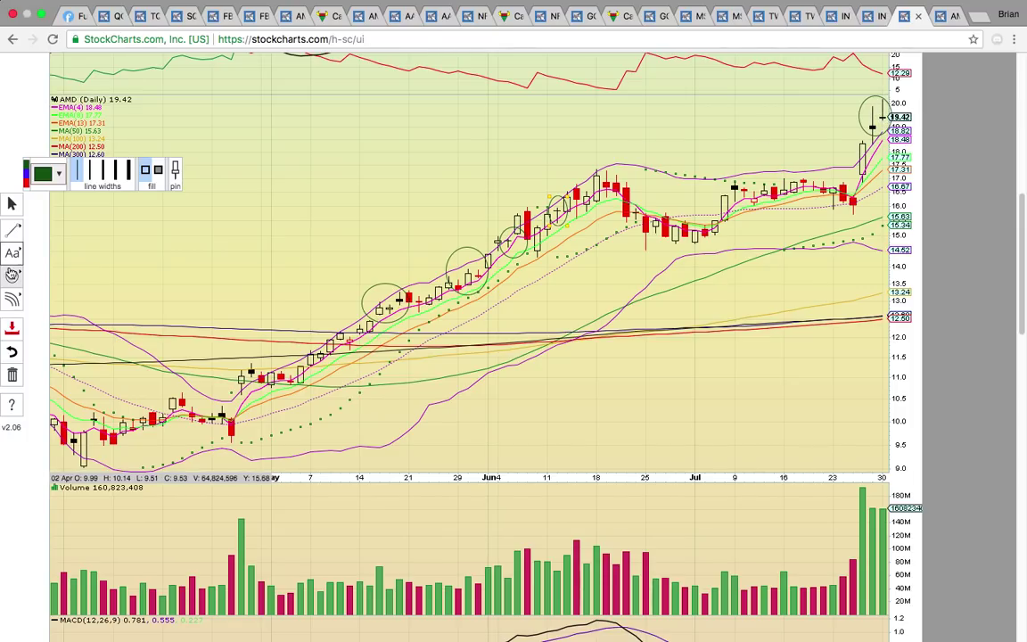
Undo the May and June circles on the AMD daily chart, keeping the one around the latest candles.
click(12, 354)
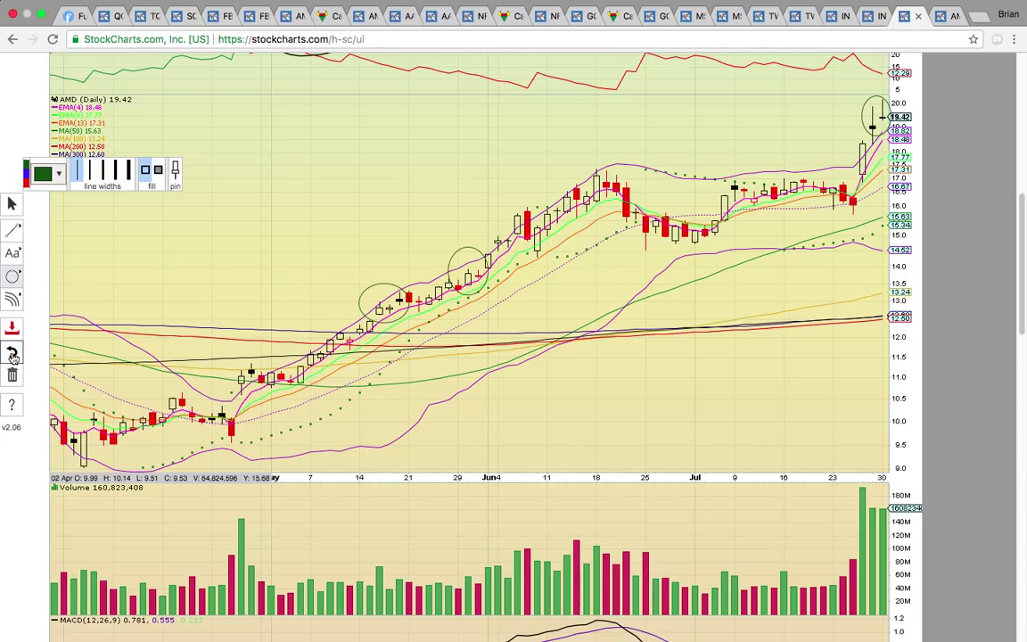
click(13, 354)
click(13, 354)
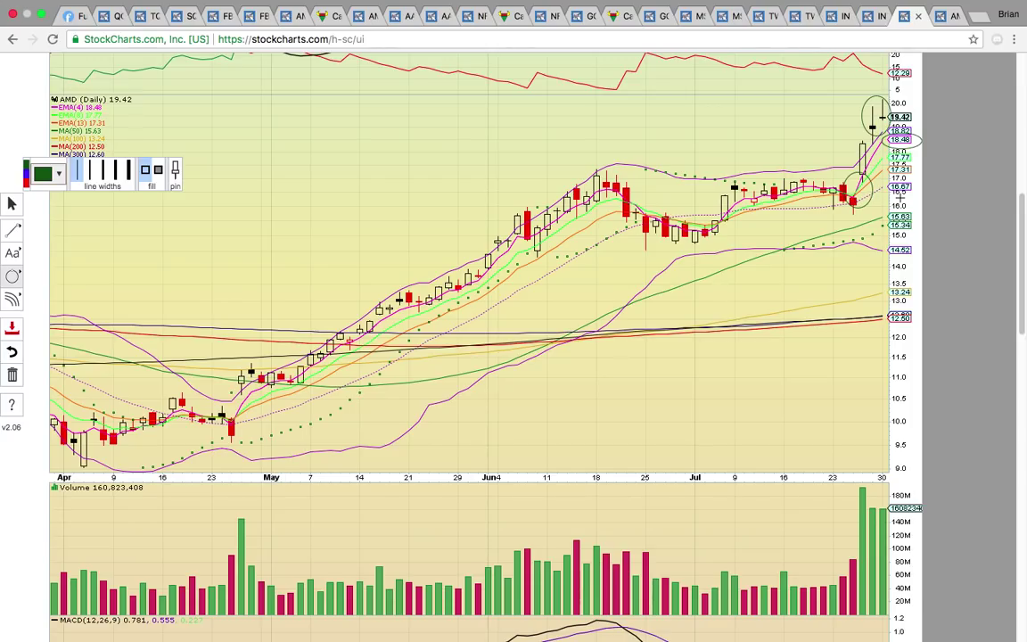
Draw green horizontal lines at about 14.95 and 17.1 on the AMD daily price chart.
click(12, 229)
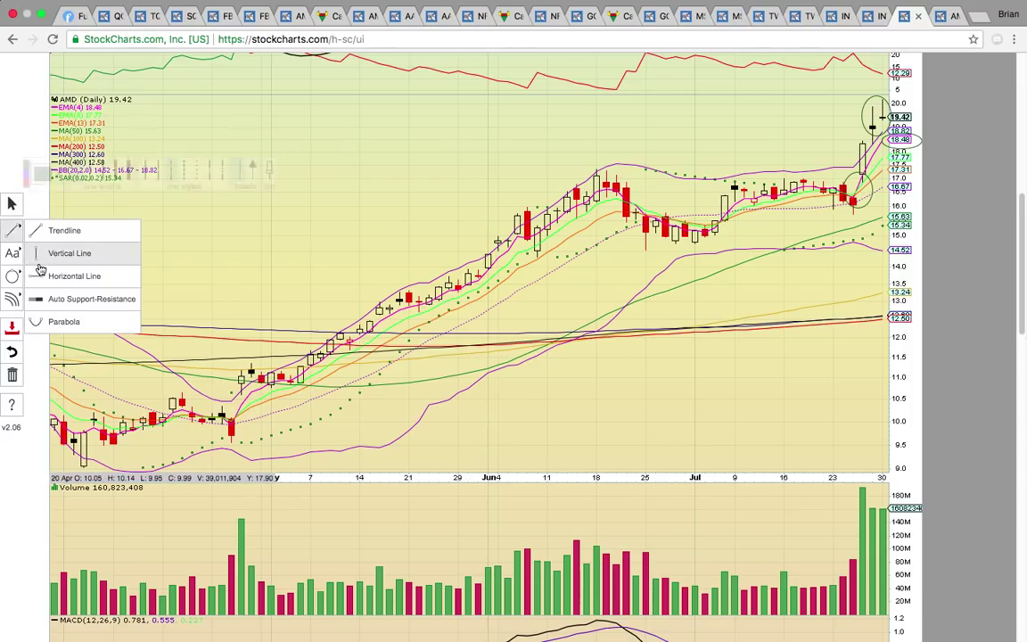
click(76, 272)
click(316, 236)
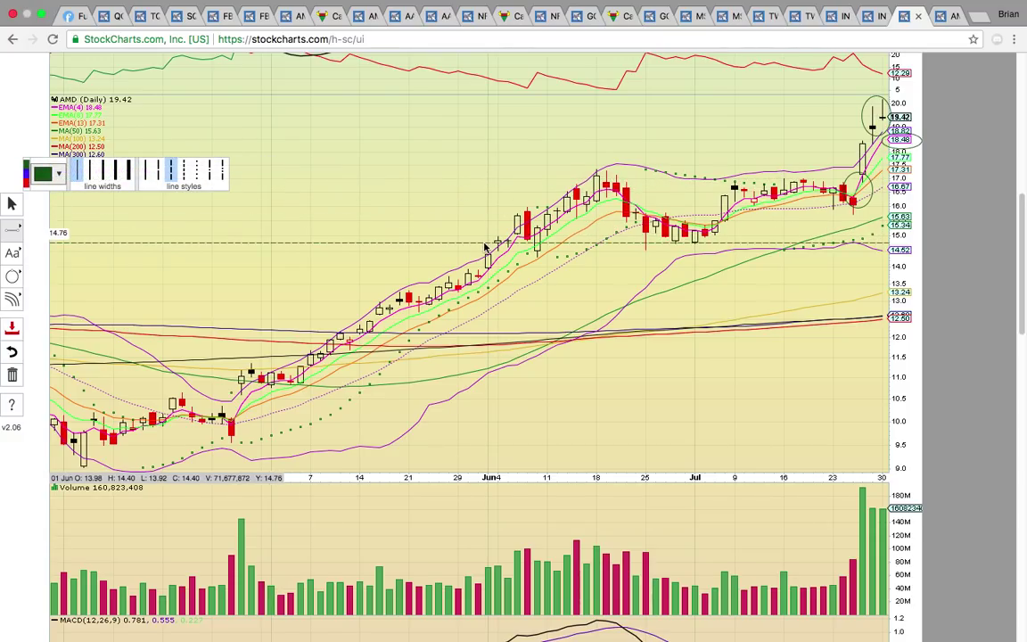
click(496, 177)
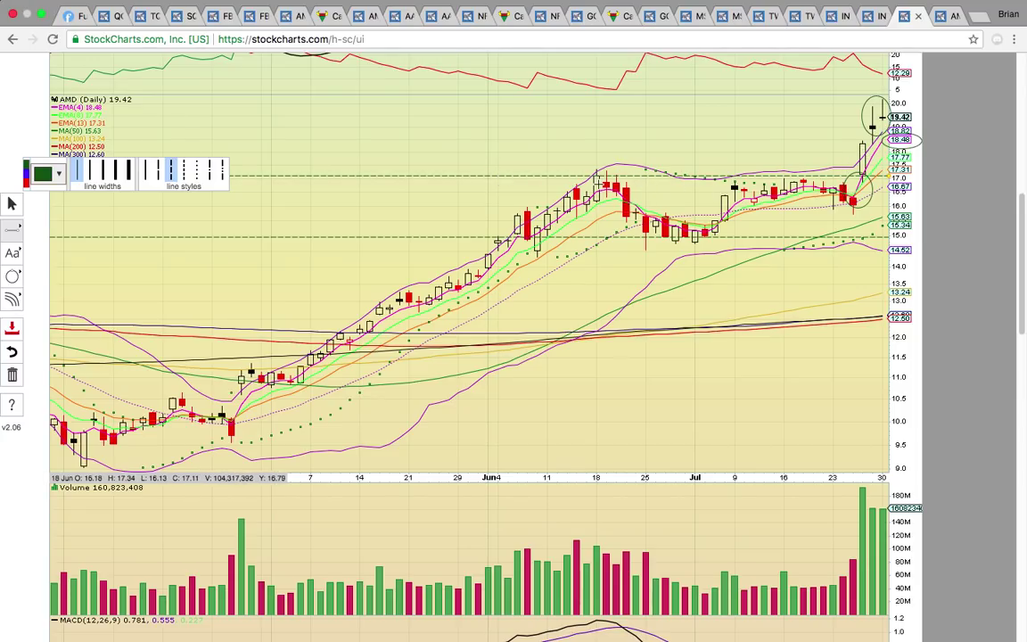
Circle the mid-June high, late-April gap candles, early-June candles near 15 and 16, and early-May pullback on the AMD daily chart.
click(13, 277)
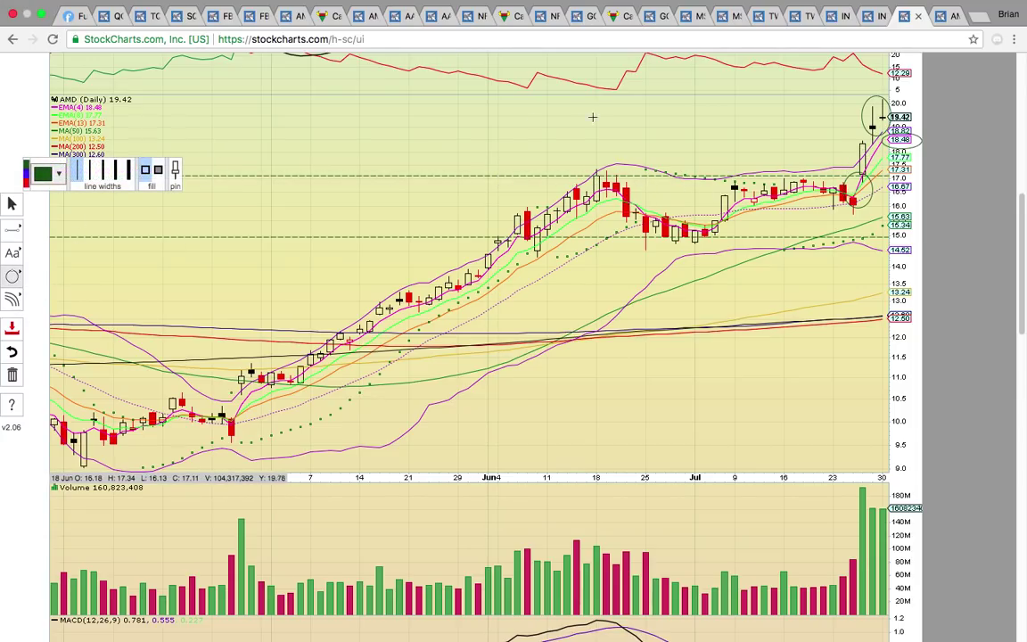
drag(581, 166, 606, 206)
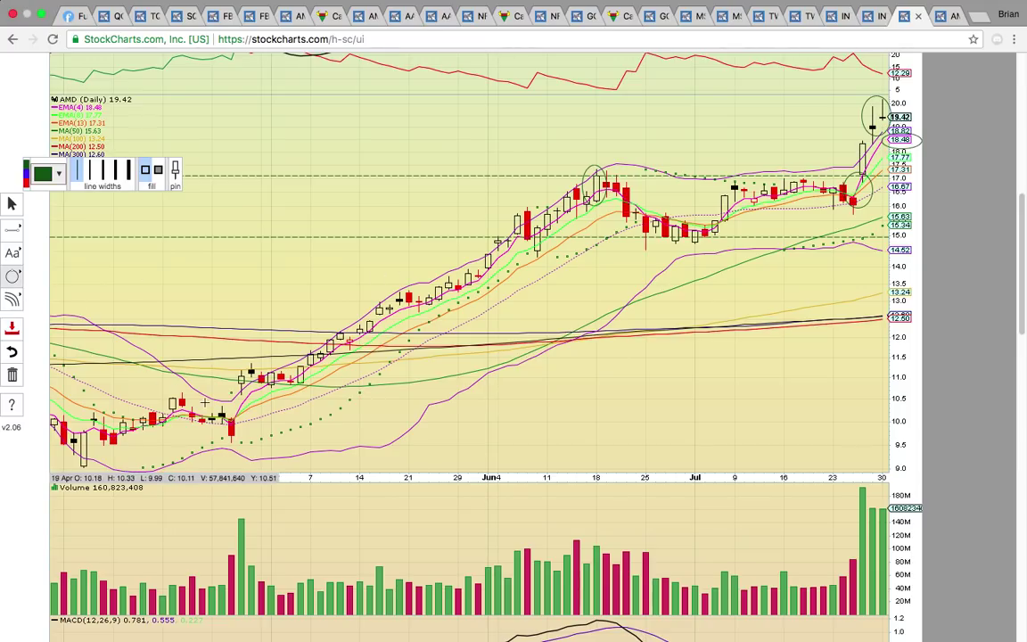
drag(223, 350, 271, 407)
scroll(254, 392, down, 1)
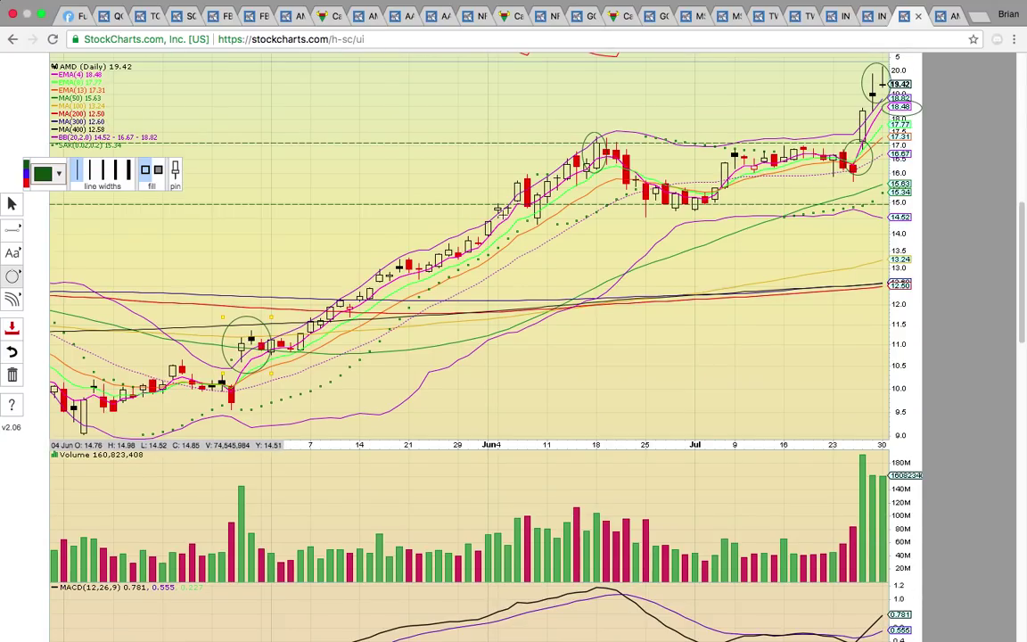
drag(505, 176, 526, 196)
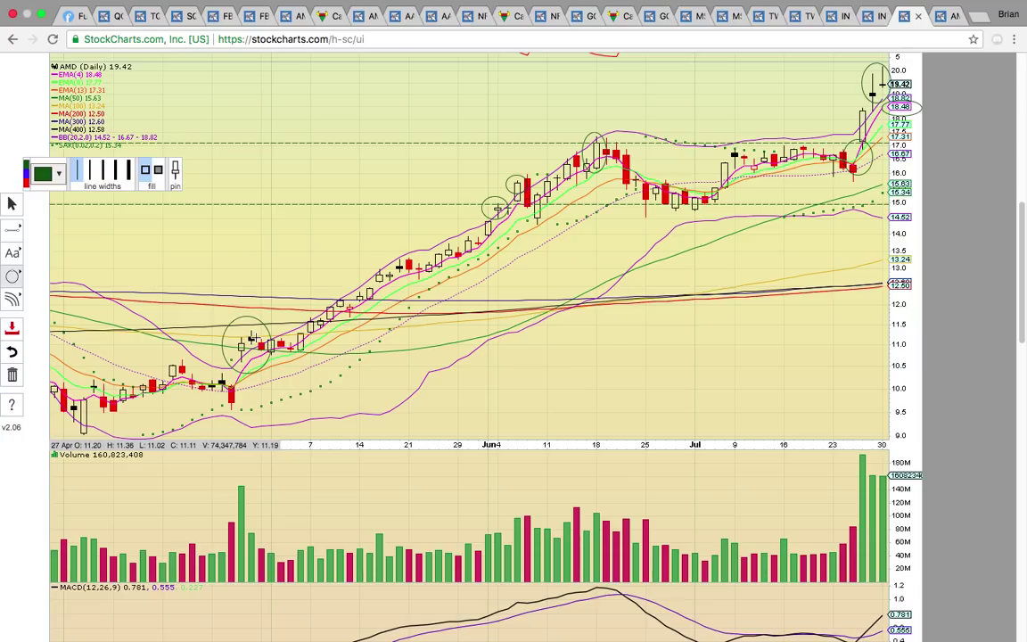
scroll(231, 305, up, 1)
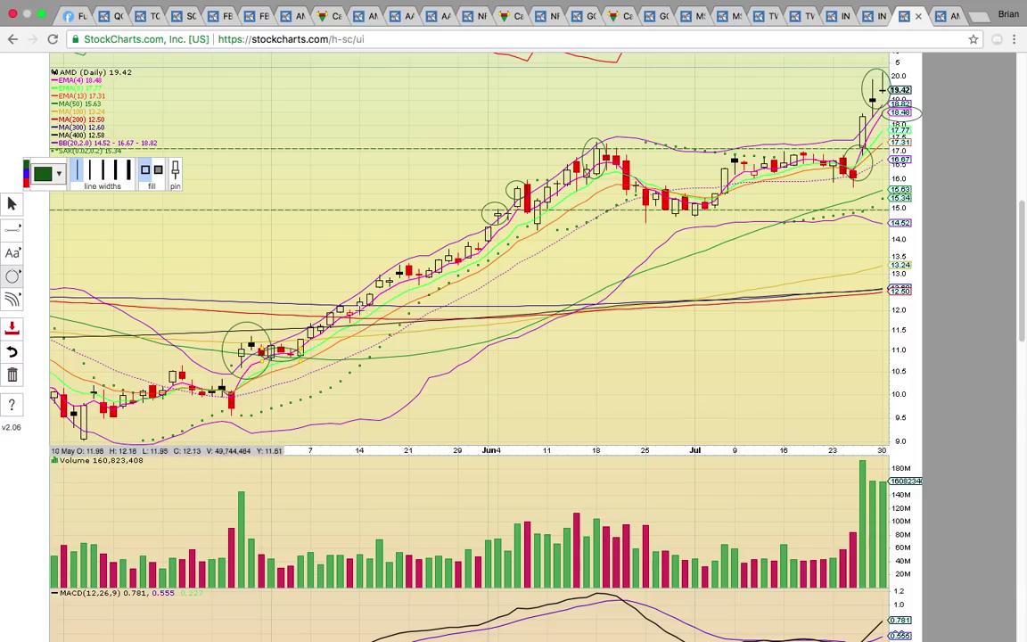
scroll(839, 130, up, 3)
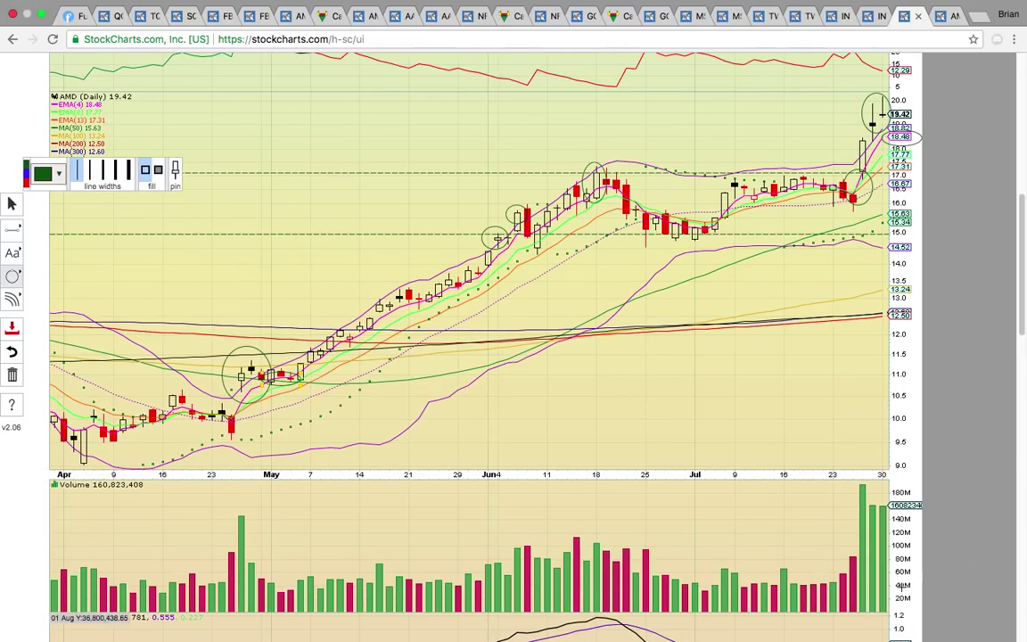
Circle the tall late-July volume bars at the end of the AMD daily chart's volume pane.
drag(909, 611, 838, 504)
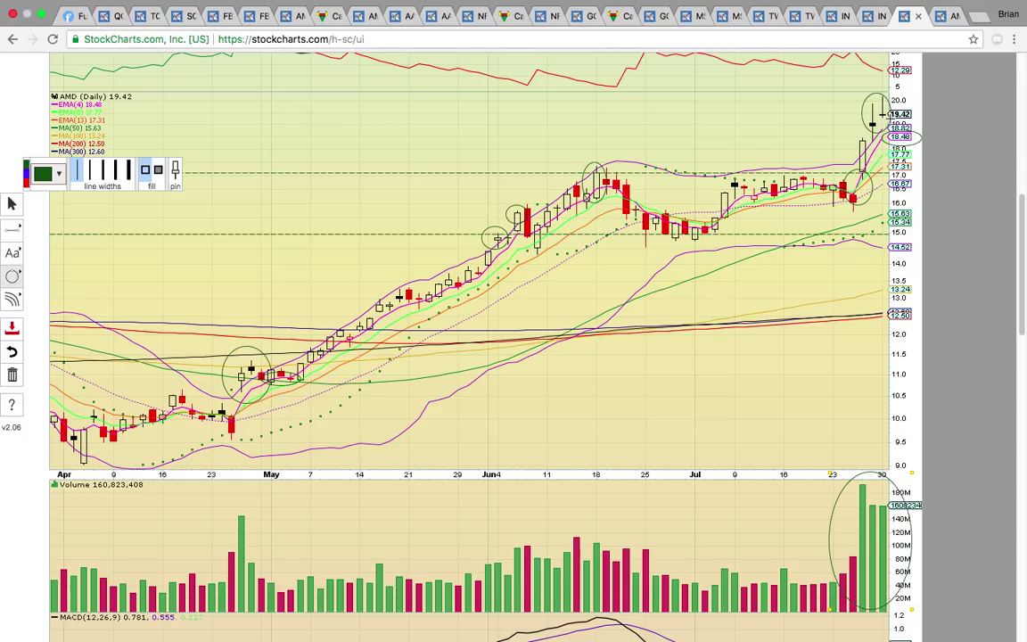
scroll(807, 192, down, 5)
scroll(800, 102, up, 8)
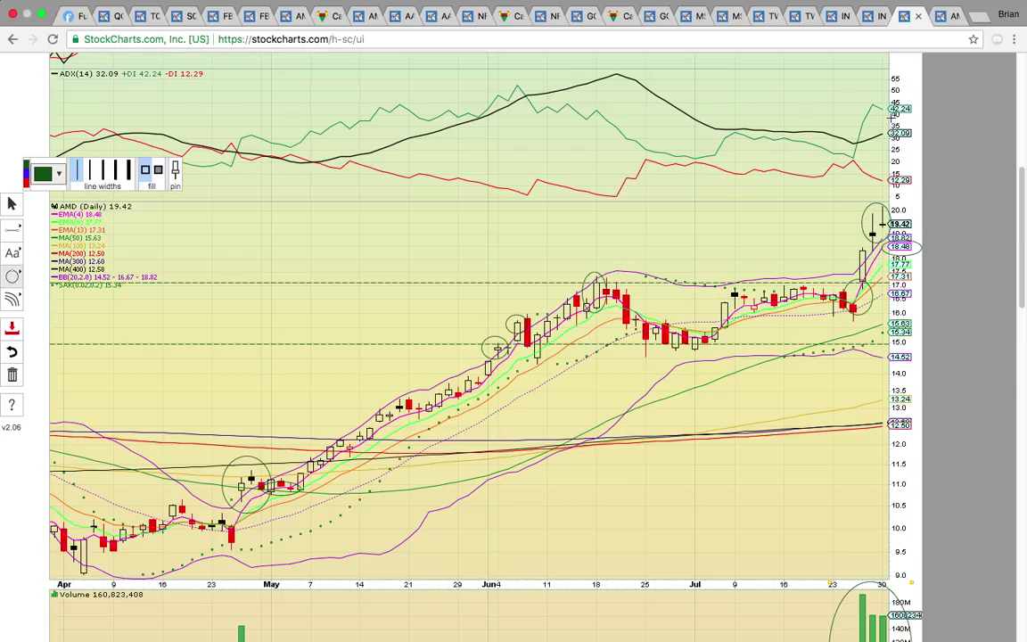
On the AMD 15-minute chart, draw a red dashed falling trendline from the July 30 morning high across the 2:00 afternoon peak.
click(944, 16)
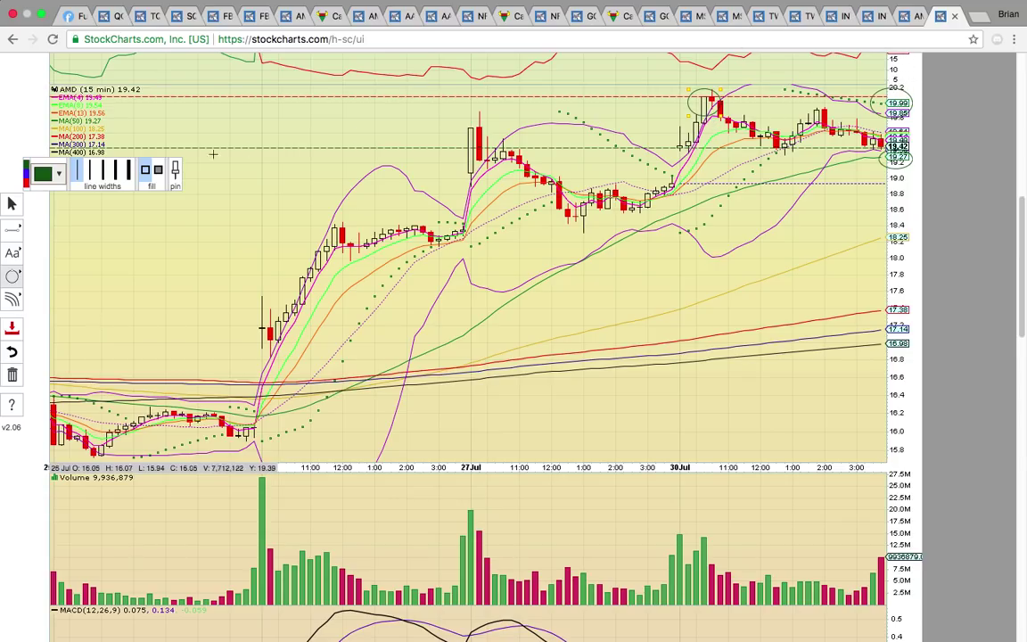
click(12, 229)
click(47, 237)
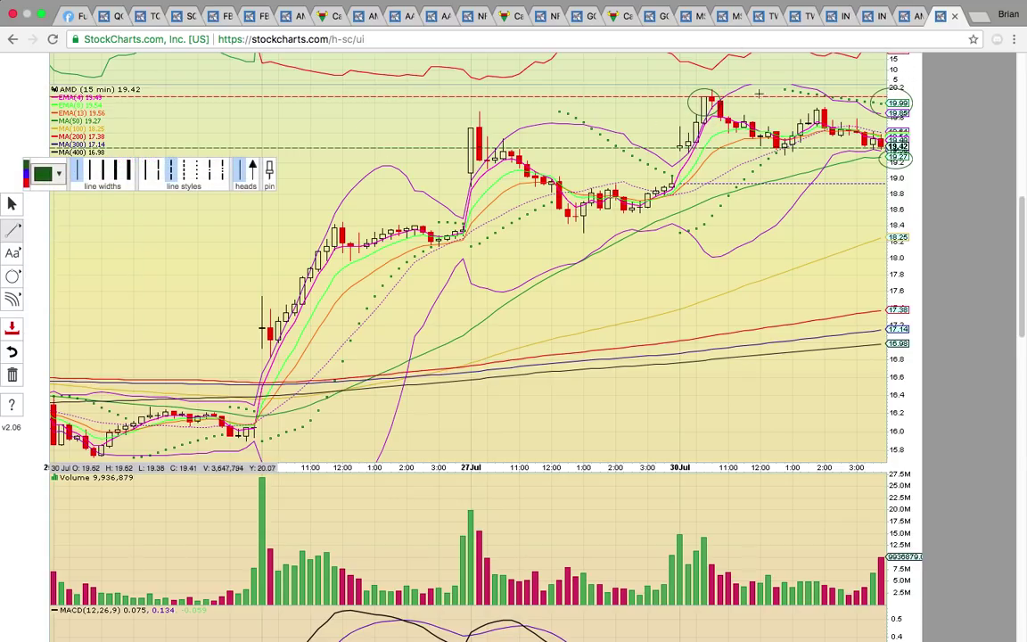
drag(691, 90, 820, 113)
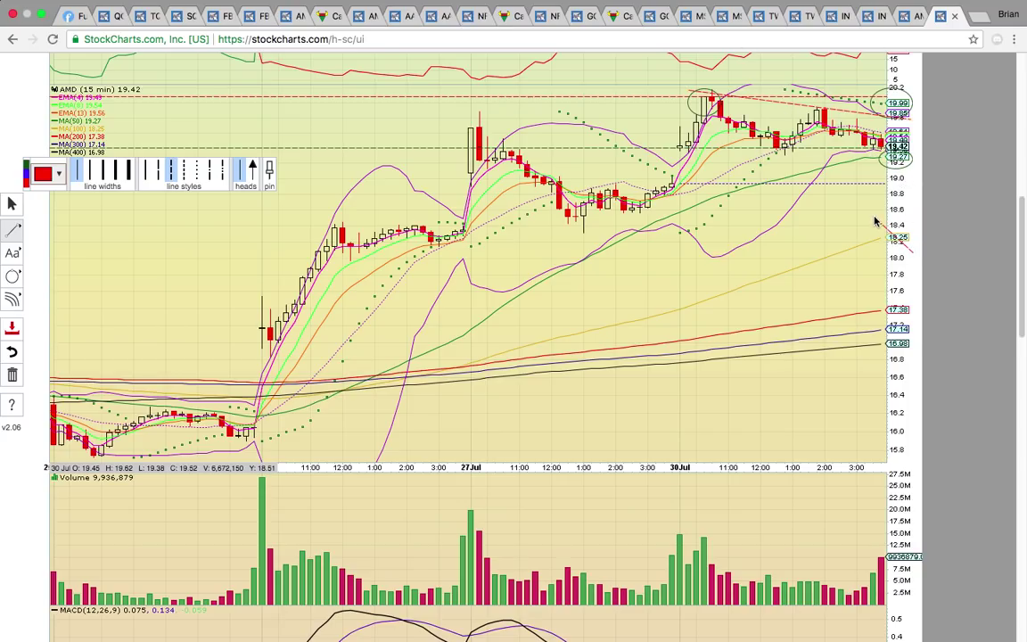
Draw a red ellipse around the 18.25 moving-average label on the AMD 15-minute chart's price axis.
click(11, 276)
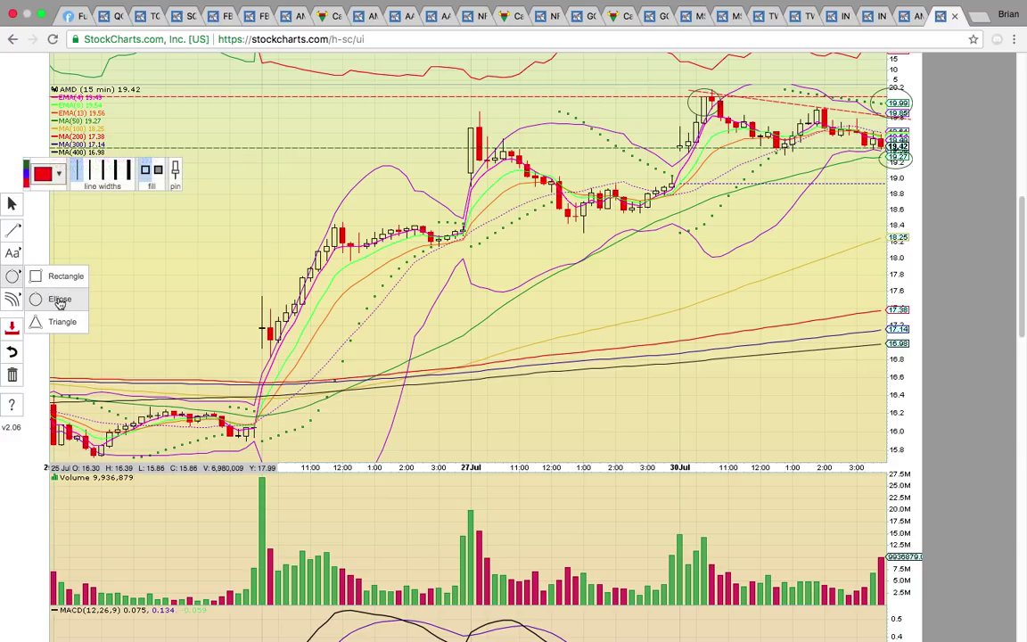
click(57, 297)
drag(920, 251, 862, 228)
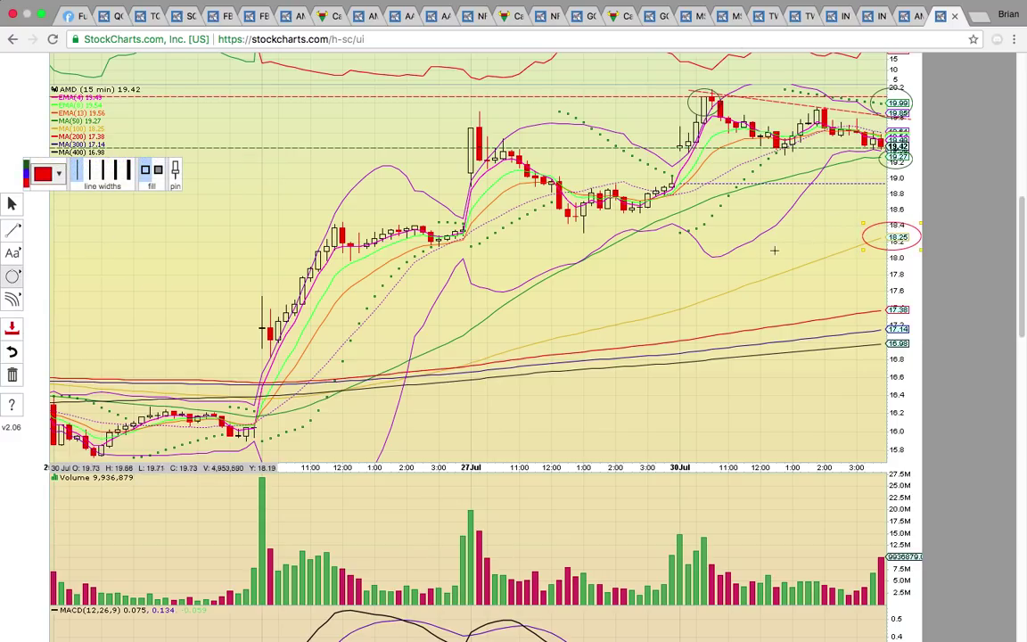